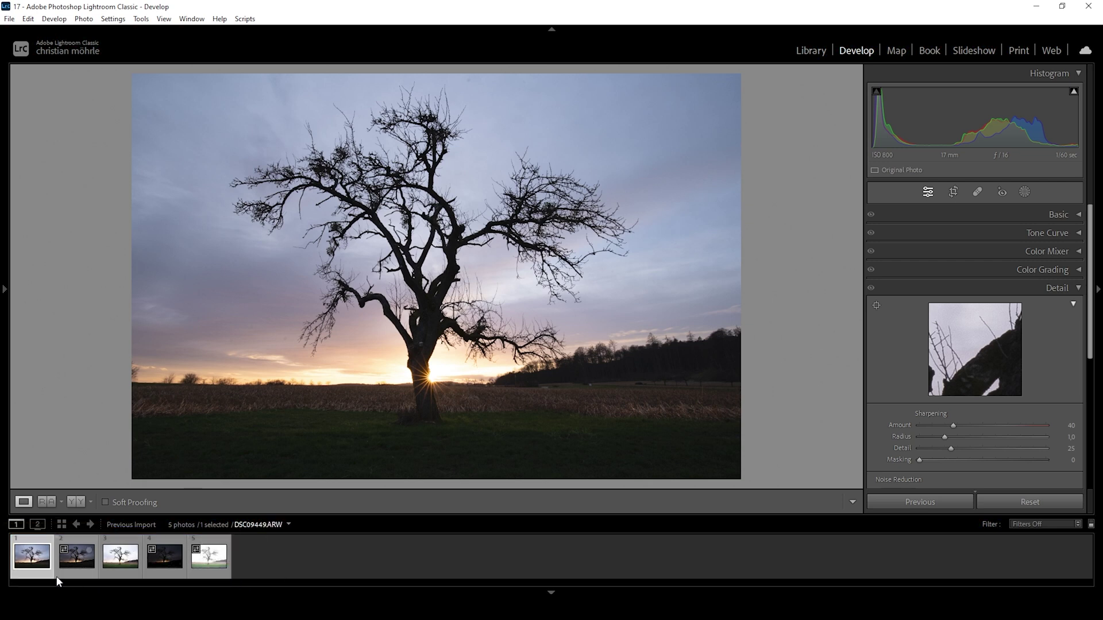
Step: Merge the five selected exposures into an HDR photo with Auto Settings applied
left_click(212, 575, "shift")
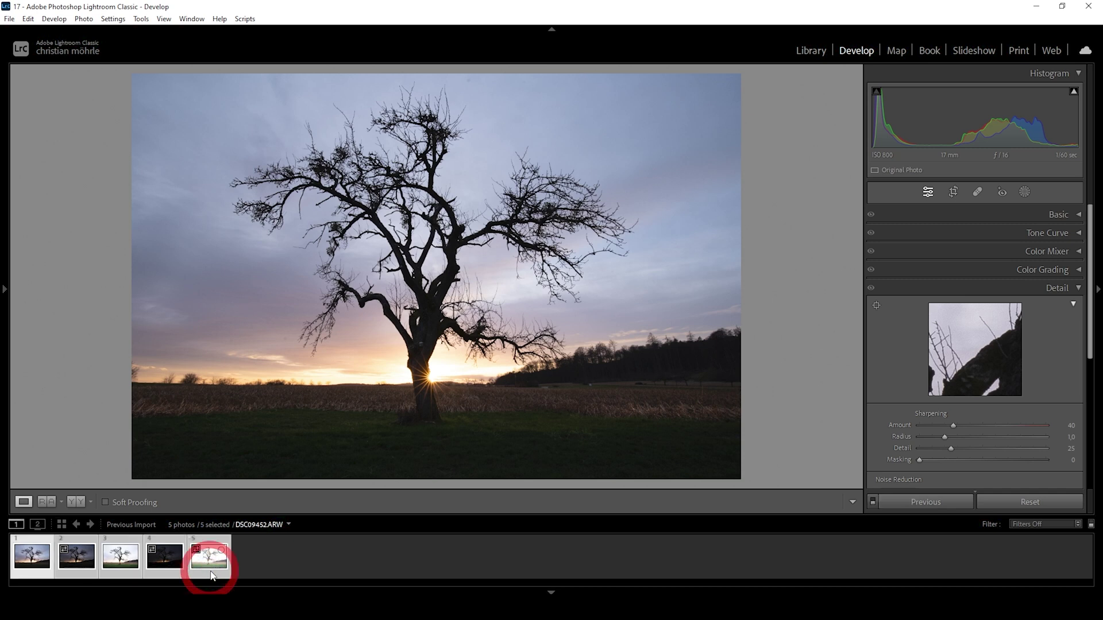
right_click(205, 567)
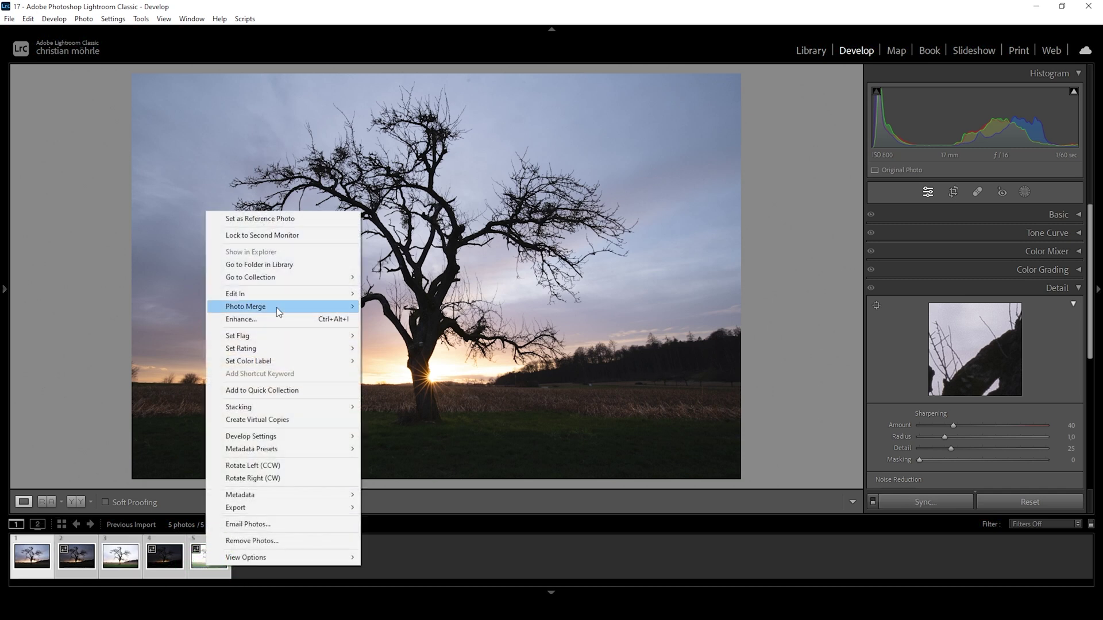
mouse_move(276, 305)
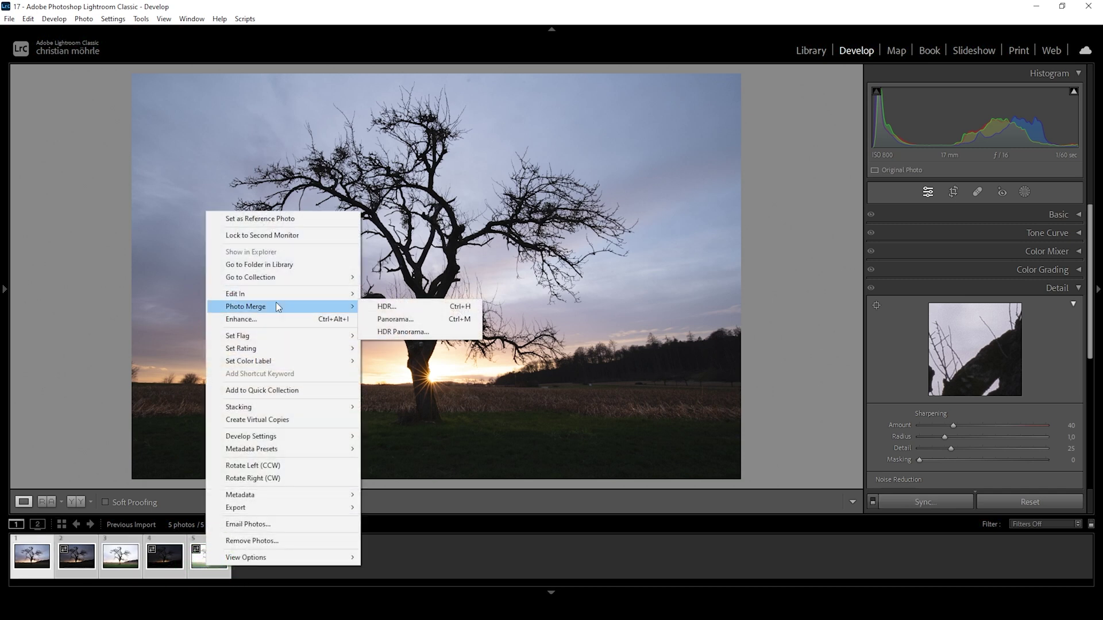
left_click(396, 306)
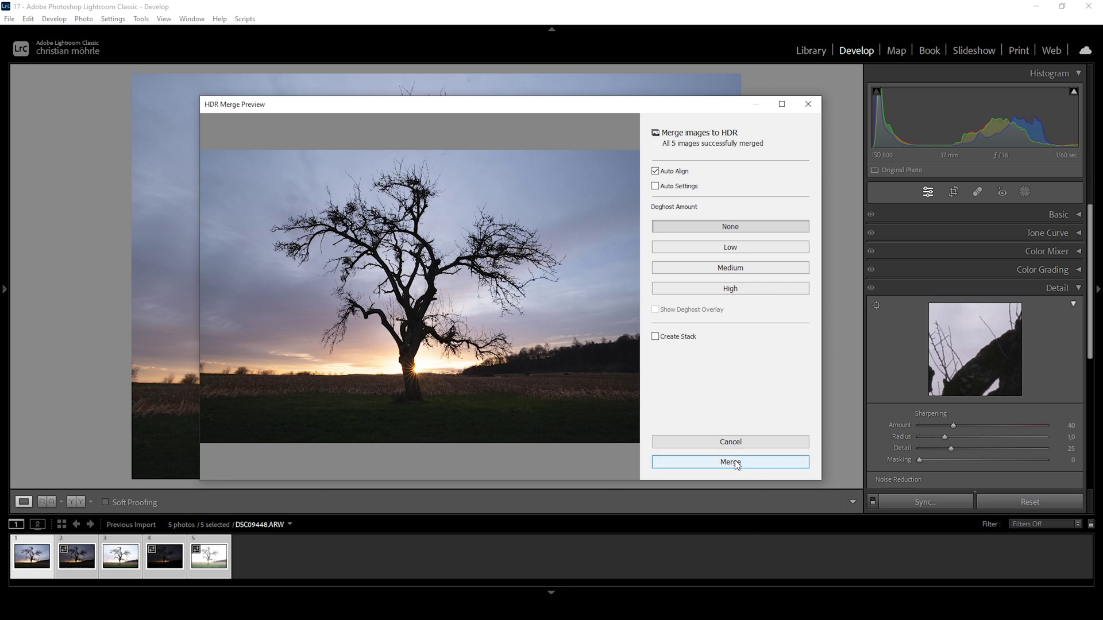
left_click(655, 186)
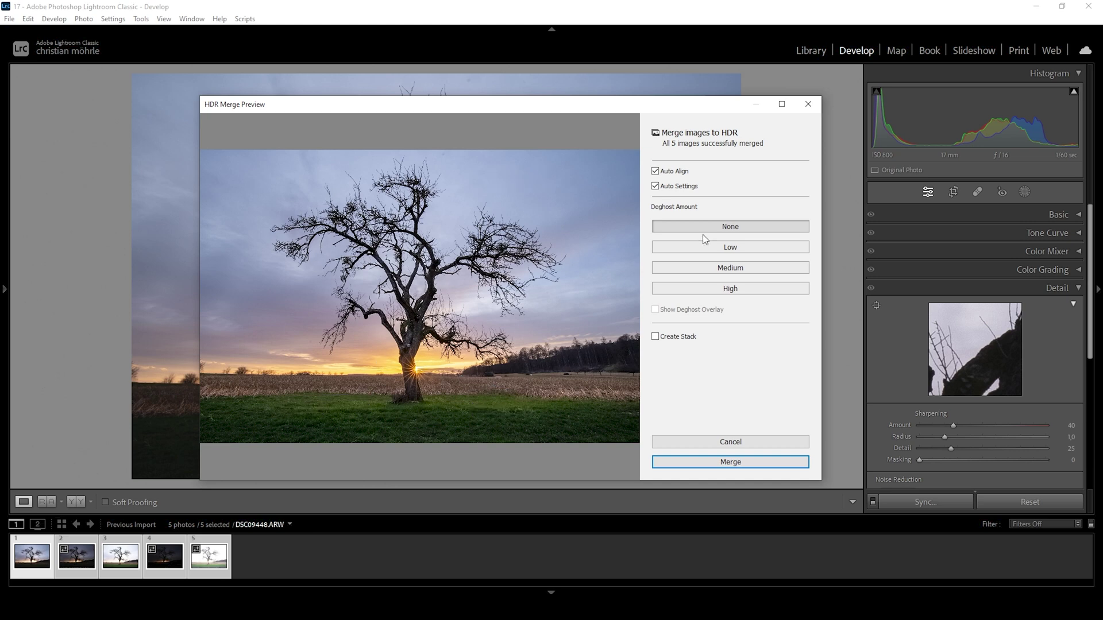
left_click(728, 464)
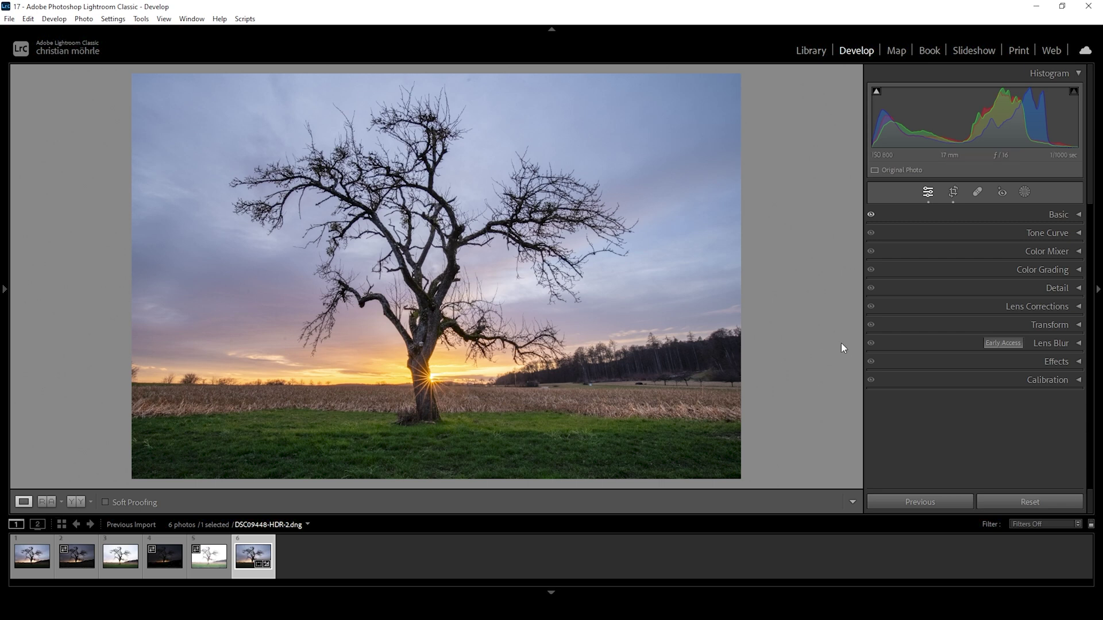
Step: Review the Basic panel sliders of DSC09448-HDR-2.dng and reset Saturation to 0
left_click(1070, 214)
scroll(1090, 231, "down", 1)
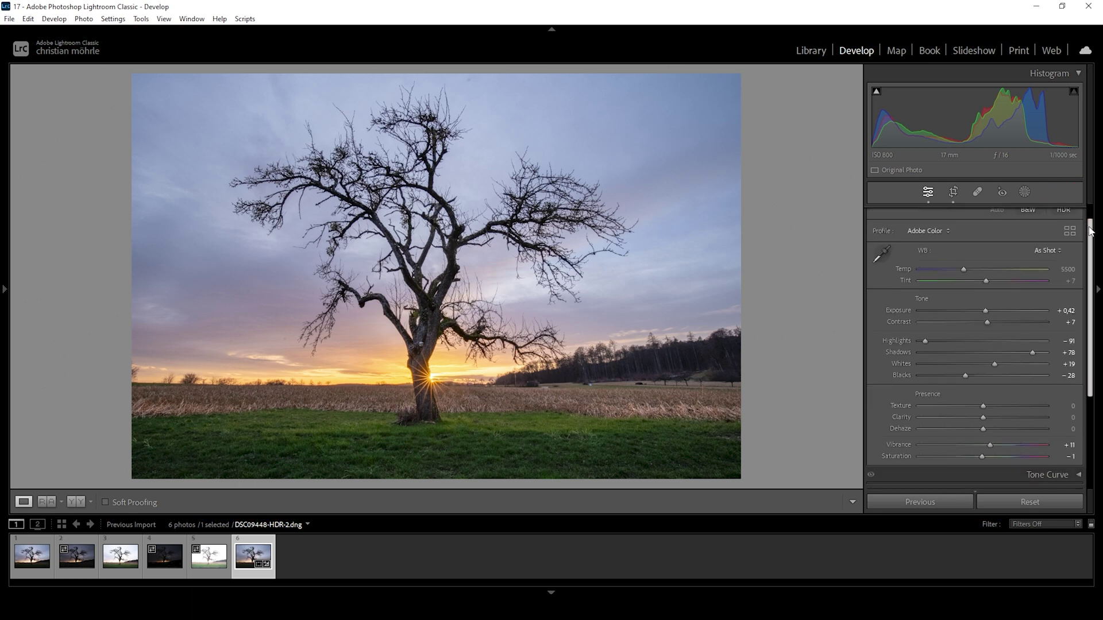
scroll(1091, 231, "down", 1)
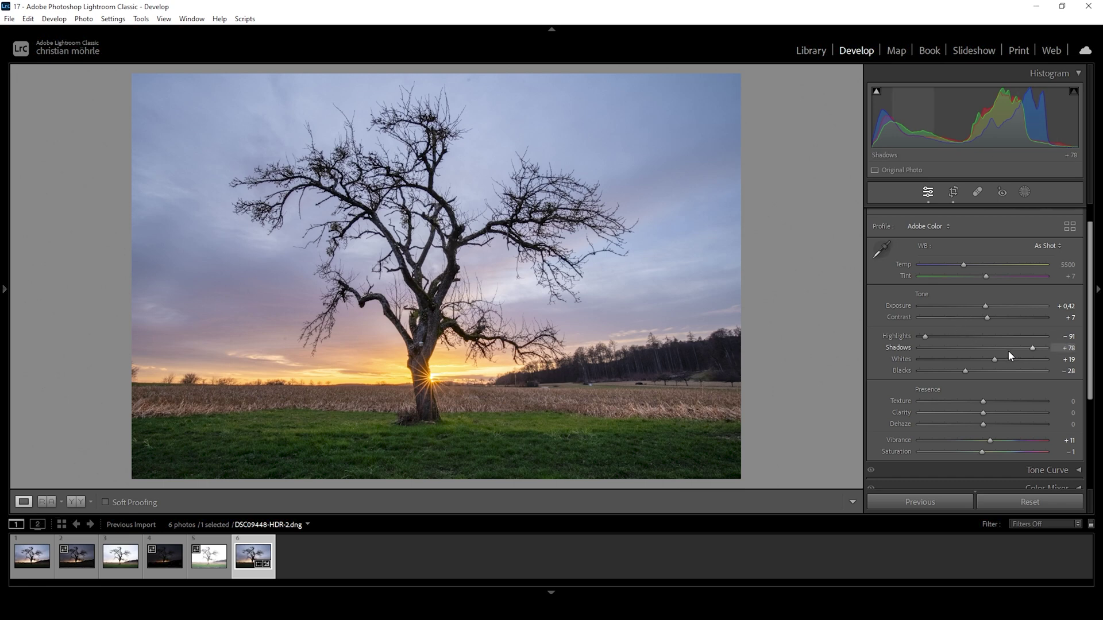
double_click(983, 452)
Step: Lower Vibrance to +2 and apply the Adobe Landscape profile
left_click_drag(989, 441, 984, 441)
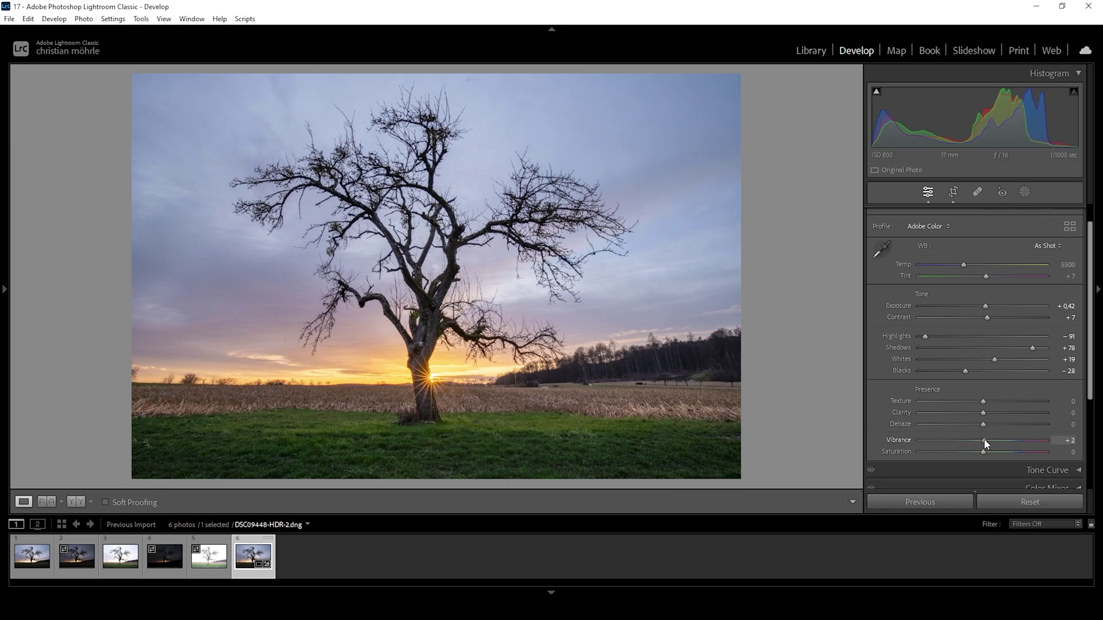
scroll(957, 297, "up", 1)
left_click(926, 254)
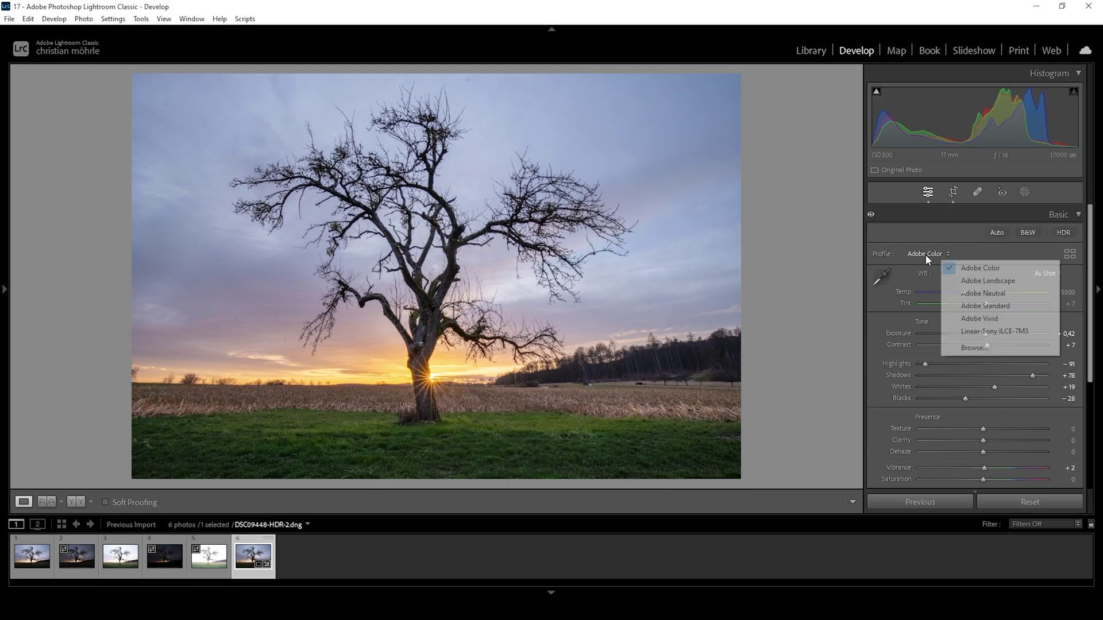
left_click(976, 282)
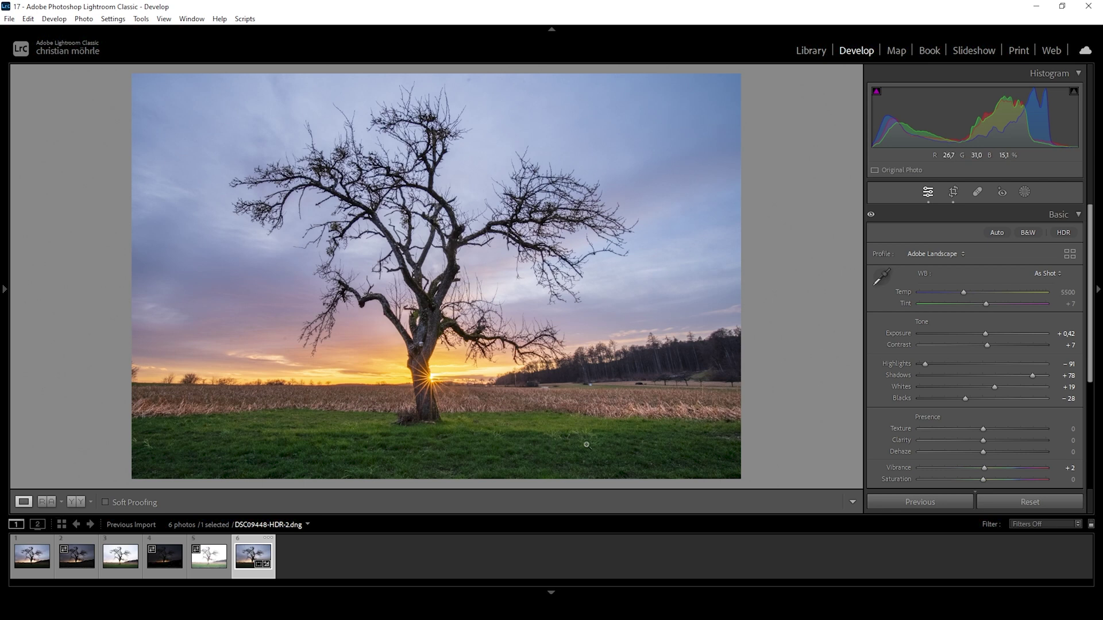
Step: Set Texture to +9 and Clarity to +2
left_click_drag(1090, 210, 1087, 231)
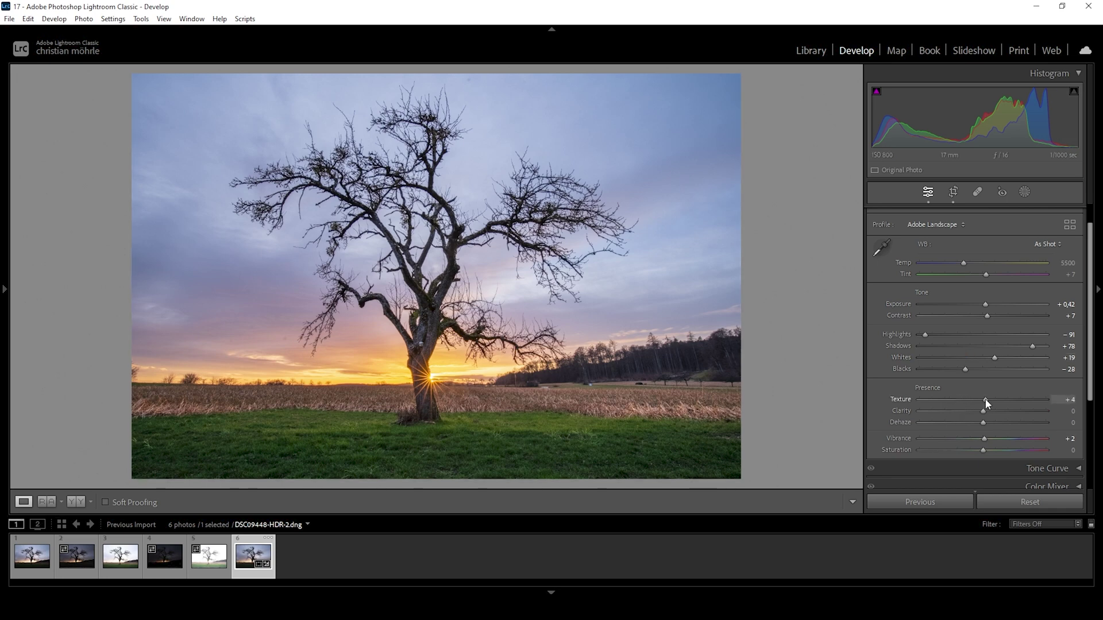
left_click_drag(984, 400, 989, 402)
left_click_drag(983, 414, 985, 414)
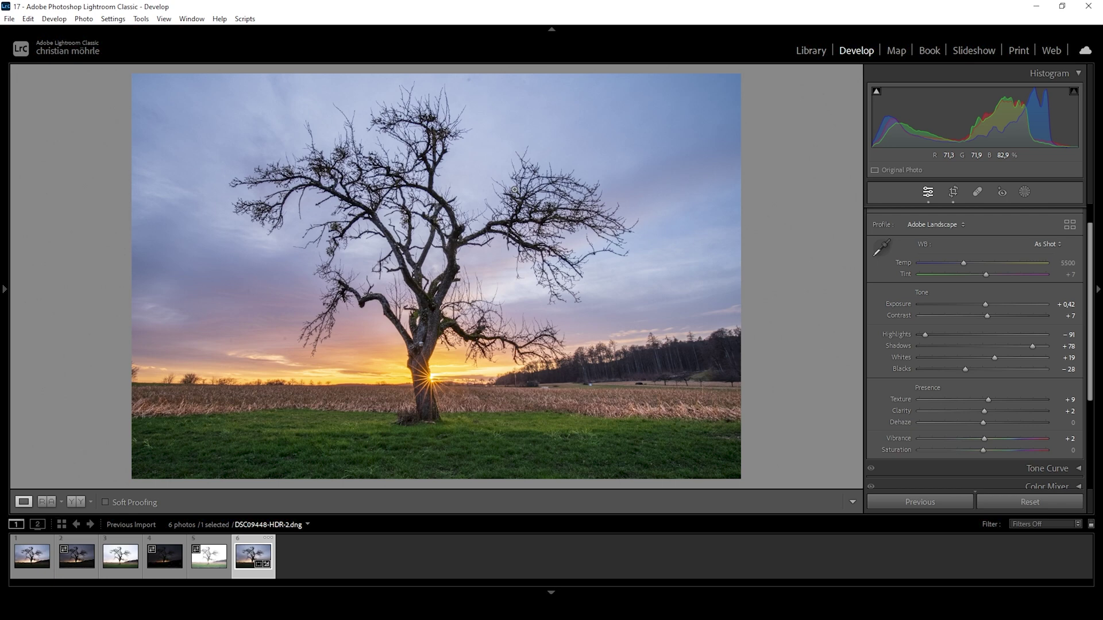
left_click(1026, 192)
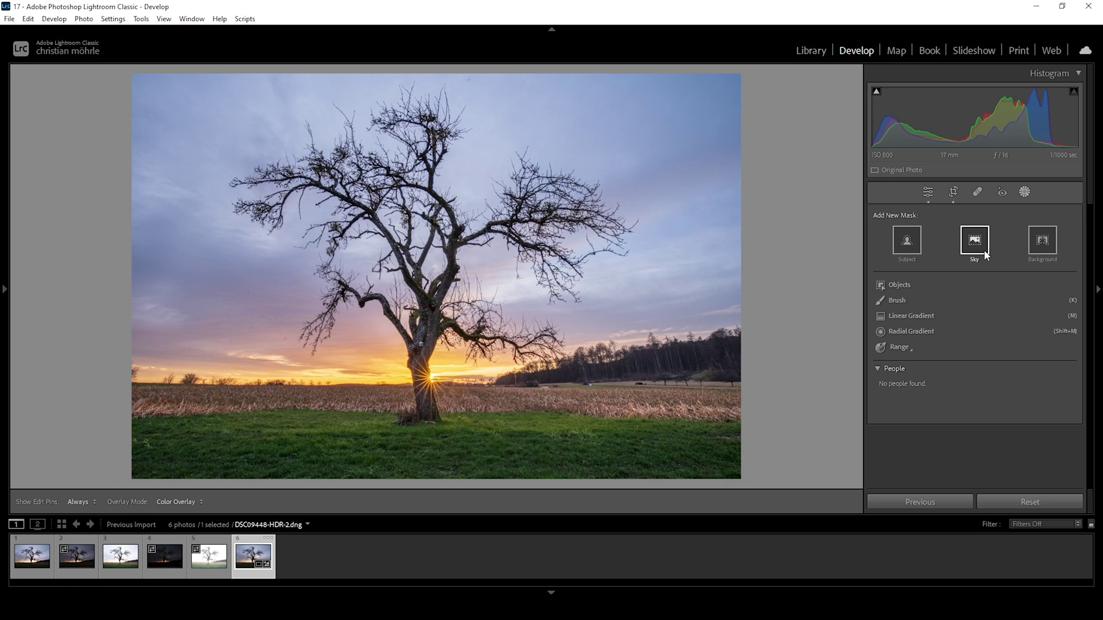
Step: Add a Color Range mask sampled from the sky and darken it to Exposure −0.39
left_click(912, 350)
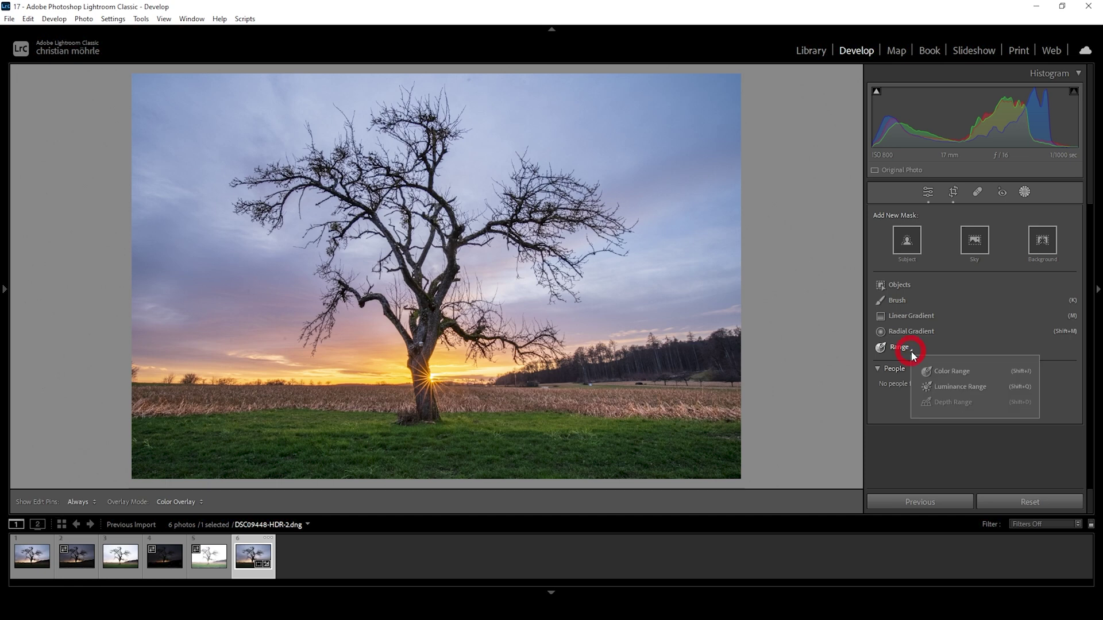
left_click(944, 372)
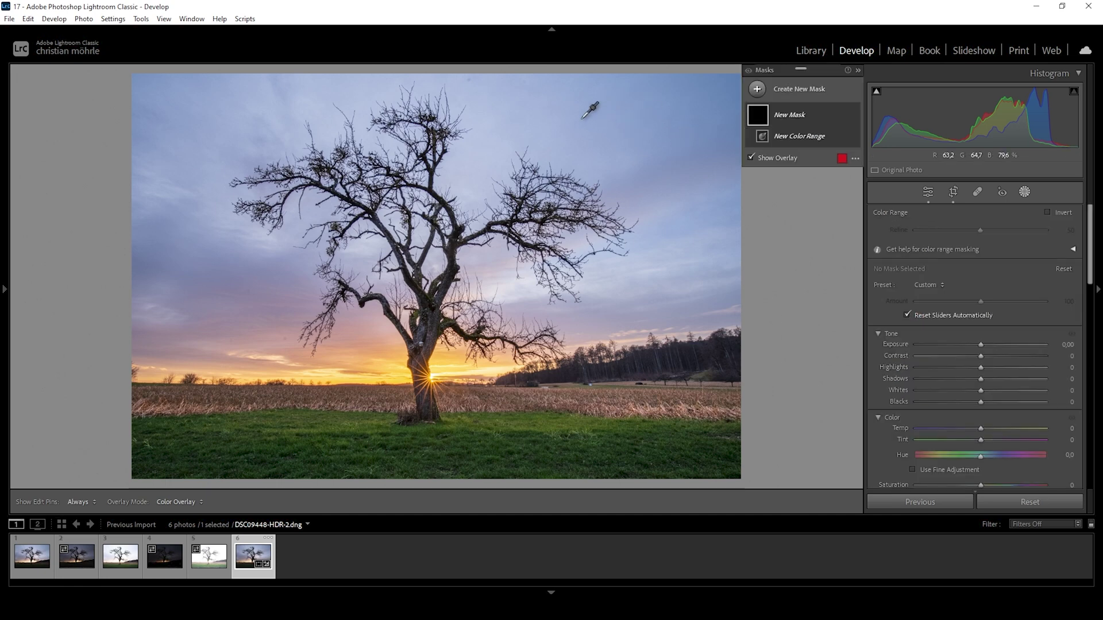
left_click(642, 124)
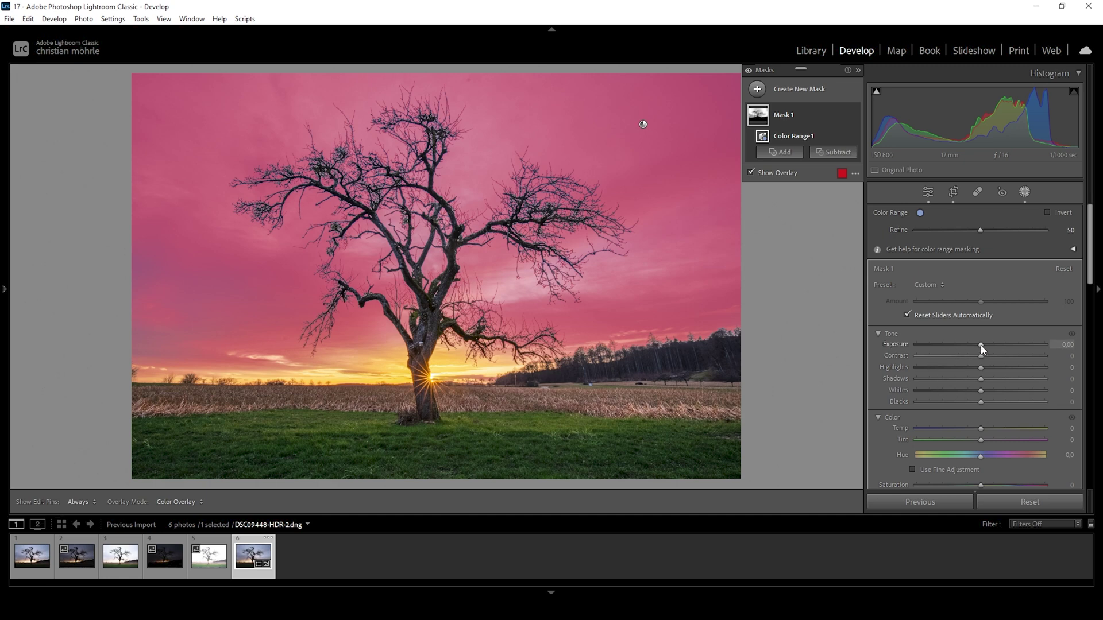
left_click_drag(982, 349, 975, 348)
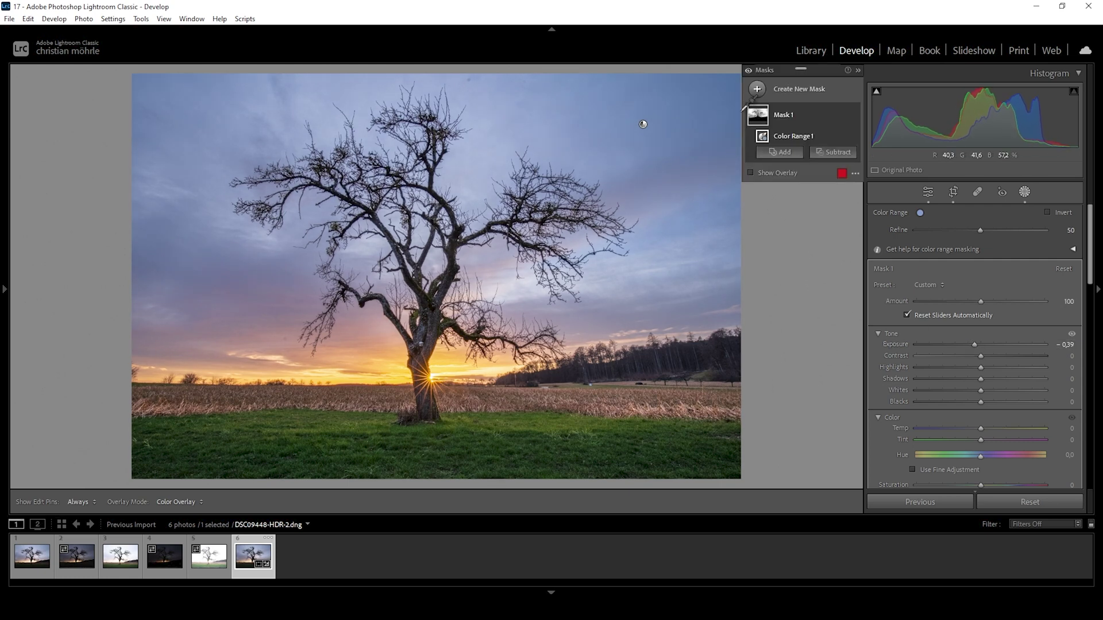
left_click(758, 90)
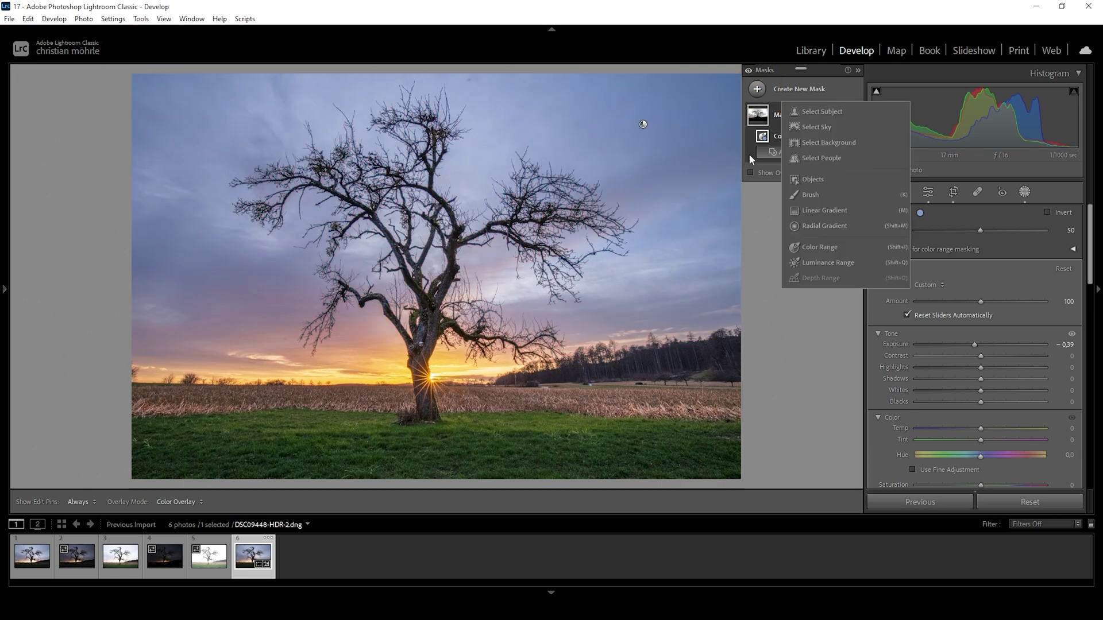
Step: Add a sky Color Range mask minus a linear gradient toward the horizon, at Exposure −0.25
left_click(818, 245)
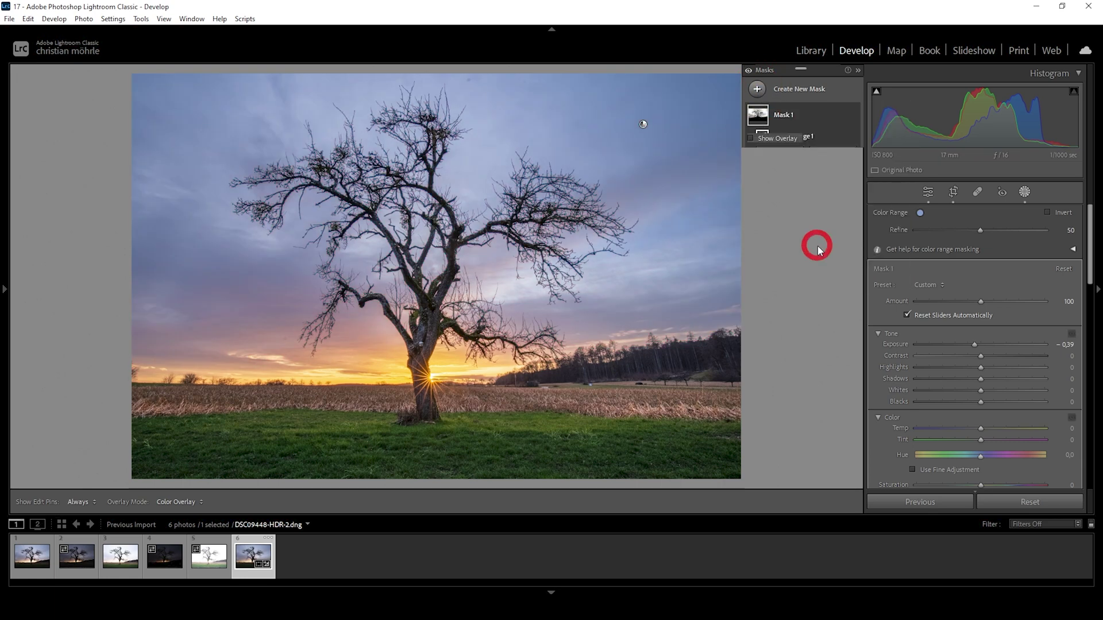
left_click(656, 123)
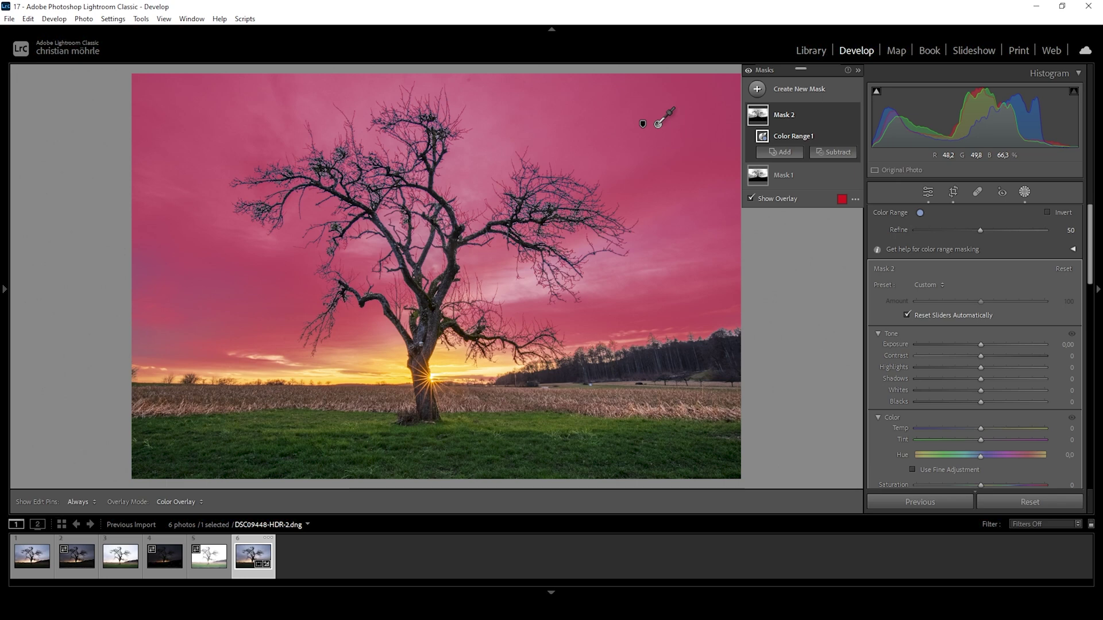
left_click(829, 153)
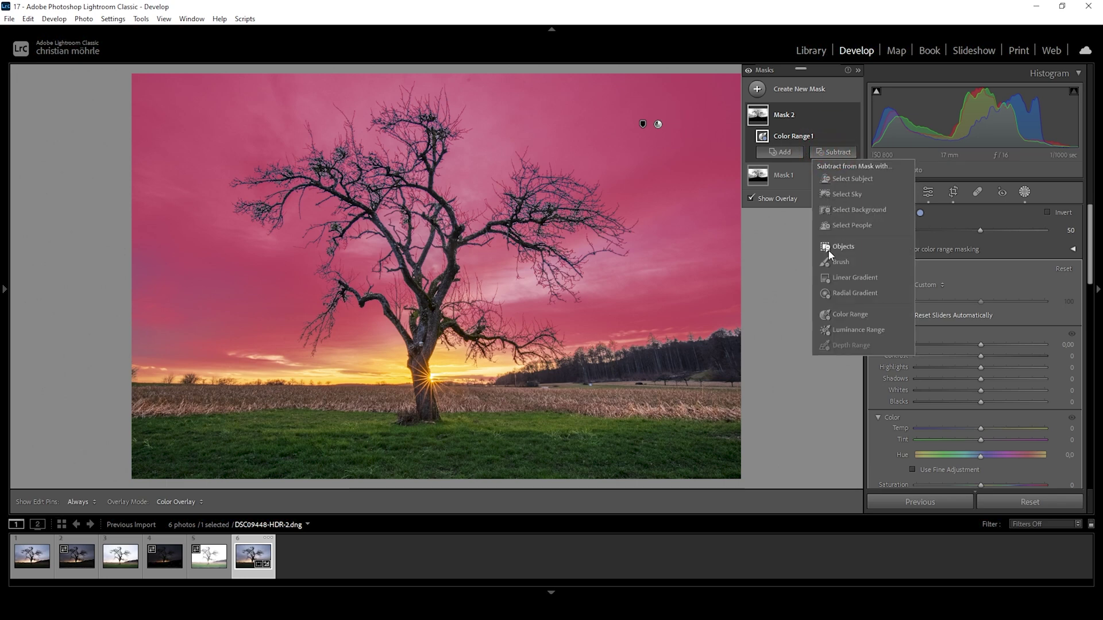
left_click(831, 277)
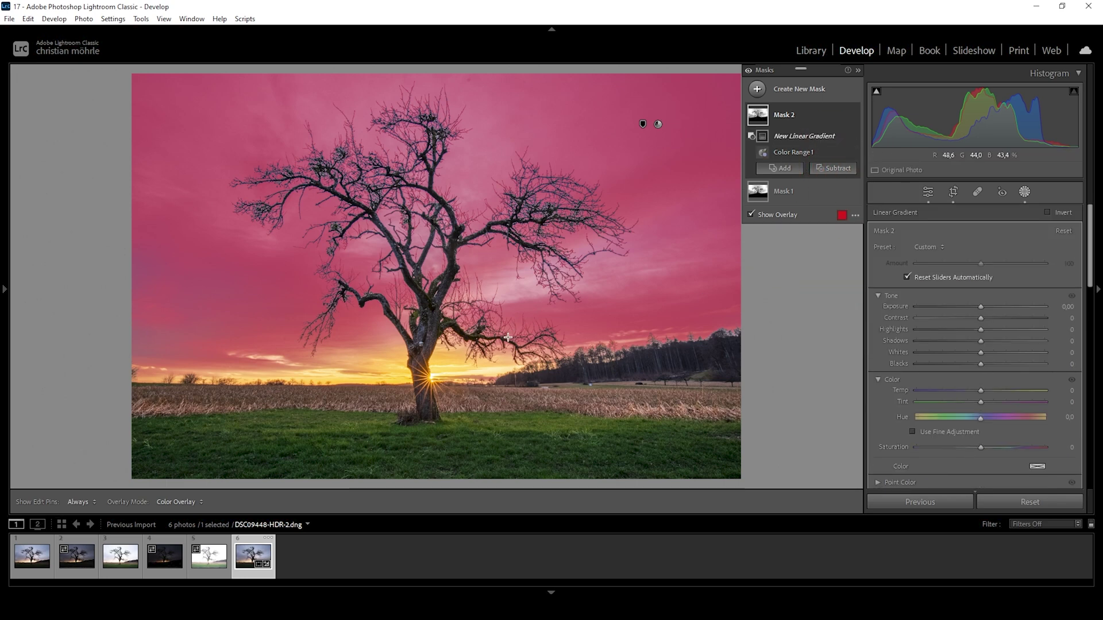
left_click_drag(508, 337, 523, 133)
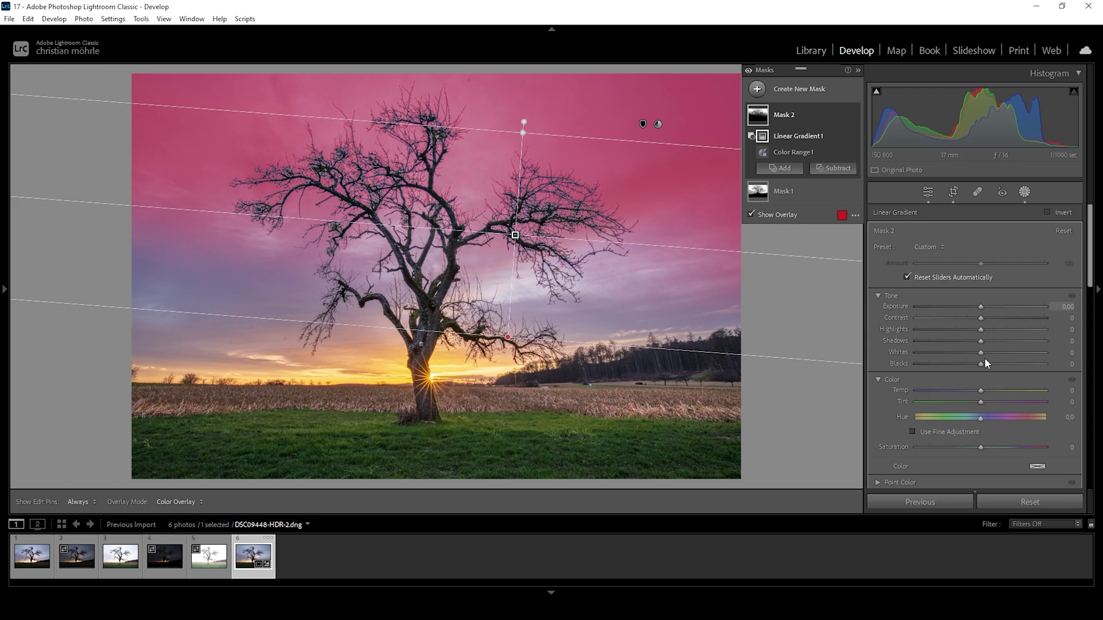
left_click_drag(979, 310, 977, 311)
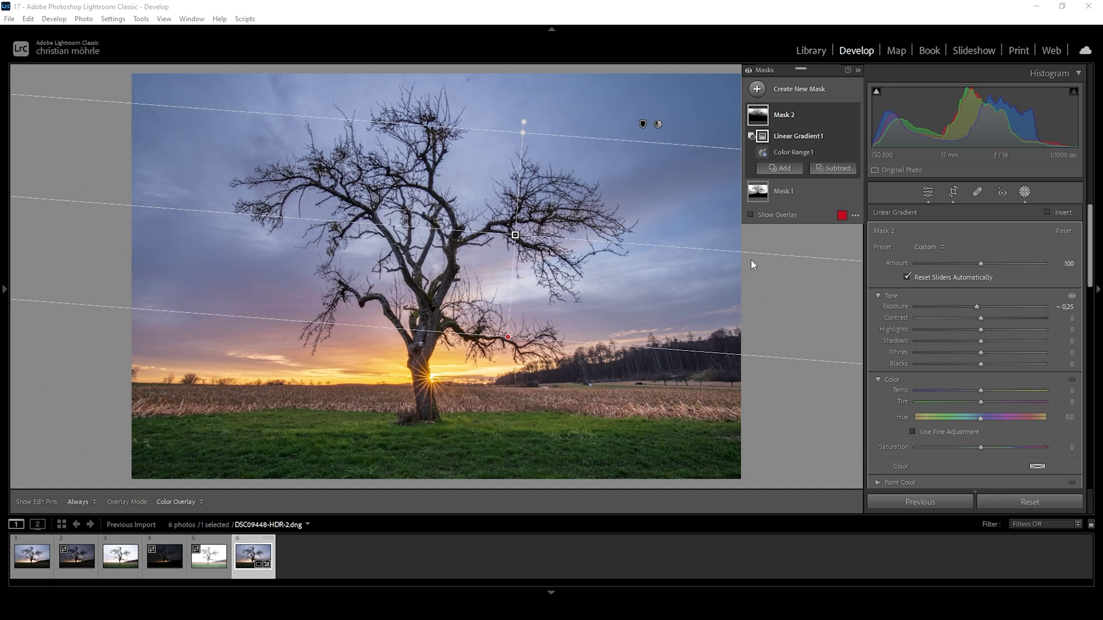
left_click(757, 89)
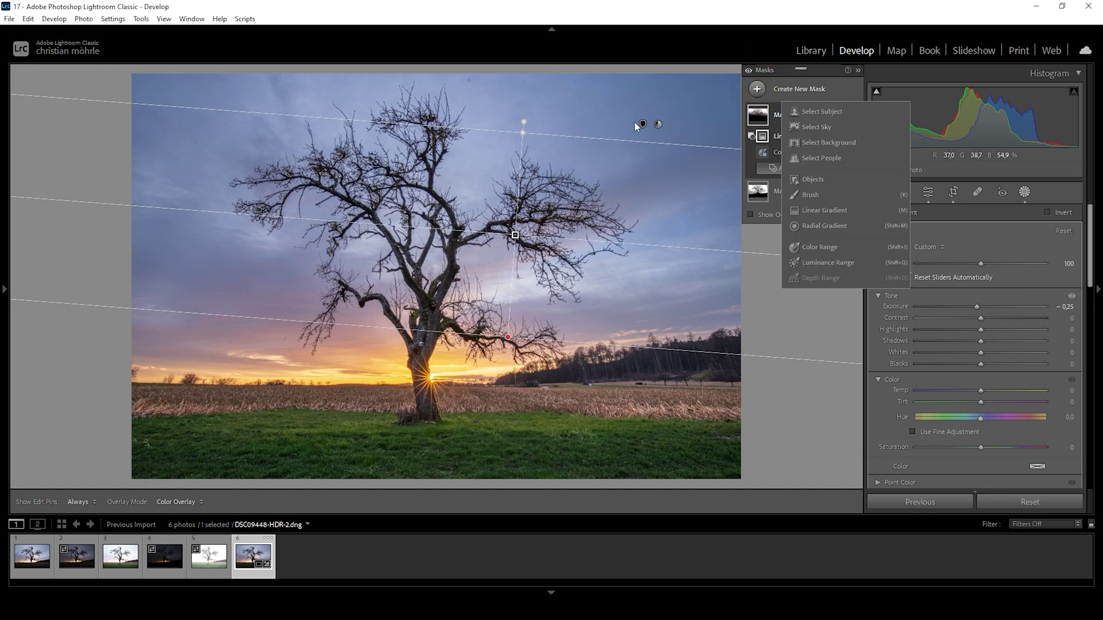
Step: Add a linear gradient over the upper-left sky with Exposure −0.25
left_click(833, 211)
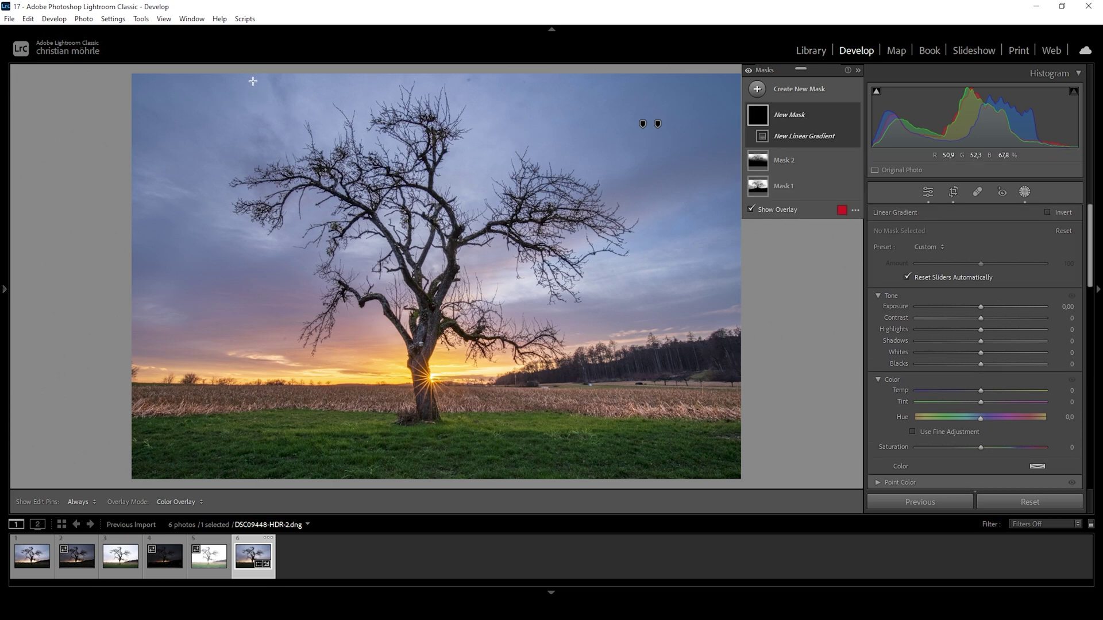
left_click_drag(253, 79, 276, 207)
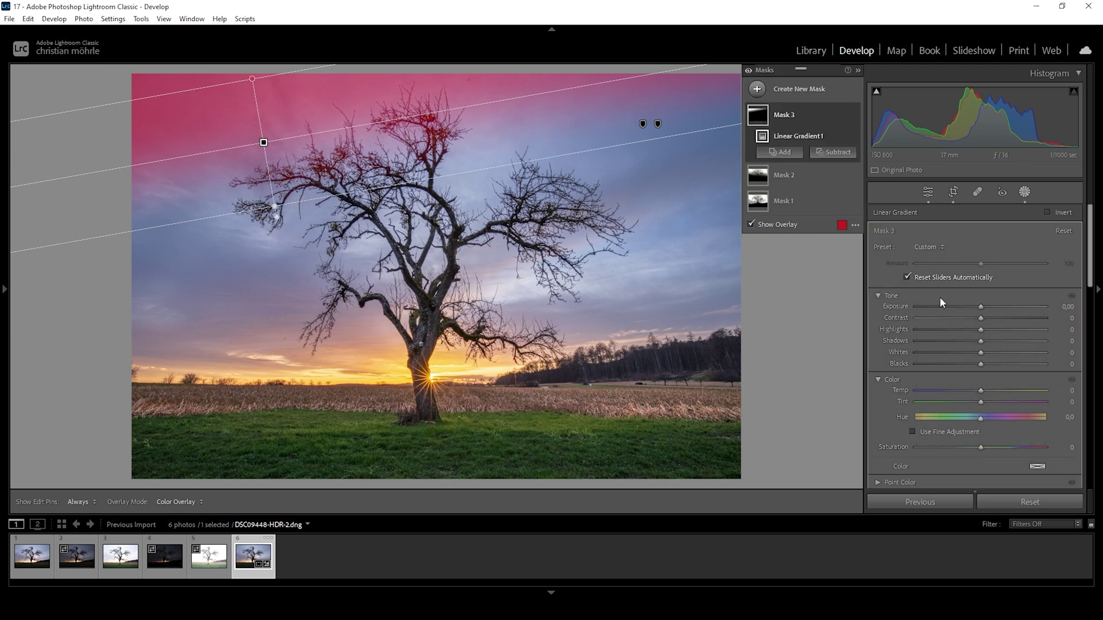
left_click_drag(981, 306, 974, 305)
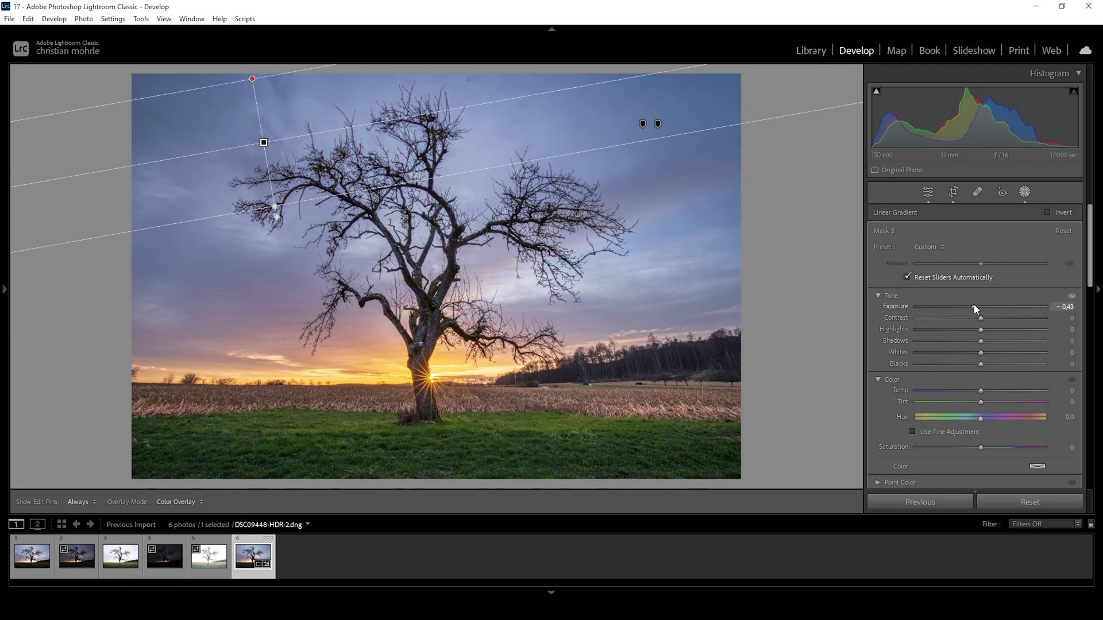
left_click_drag(973, 304, 978, 309)
Step: Add a linear gradient down from the top of the sky with Exposure −0.36 and Whites −7
left_click(756, 90)
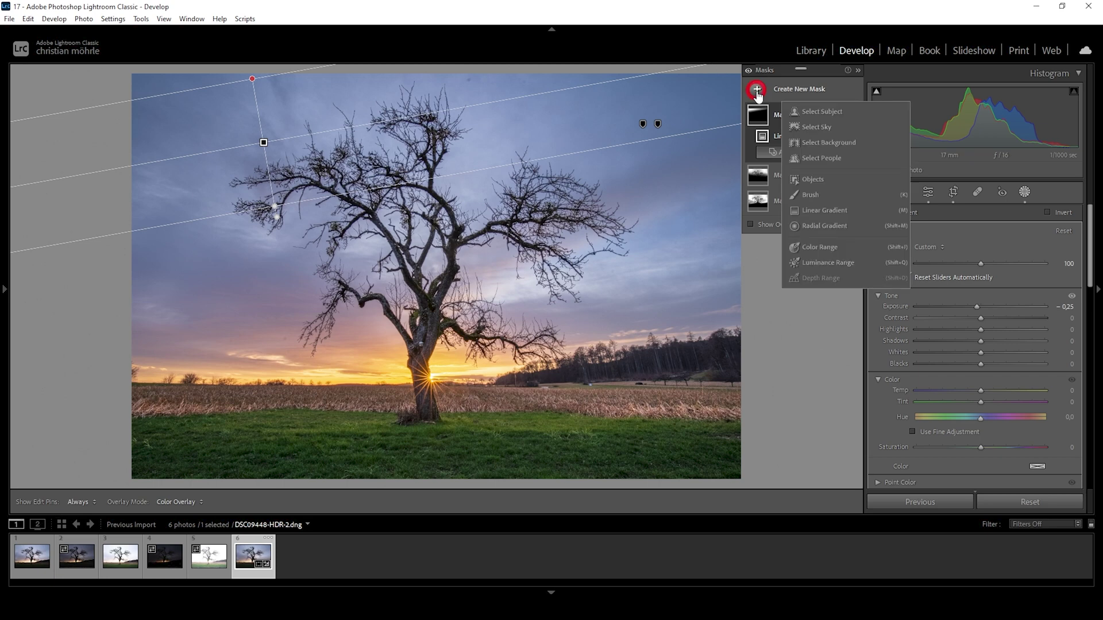
left_click(819, 210)
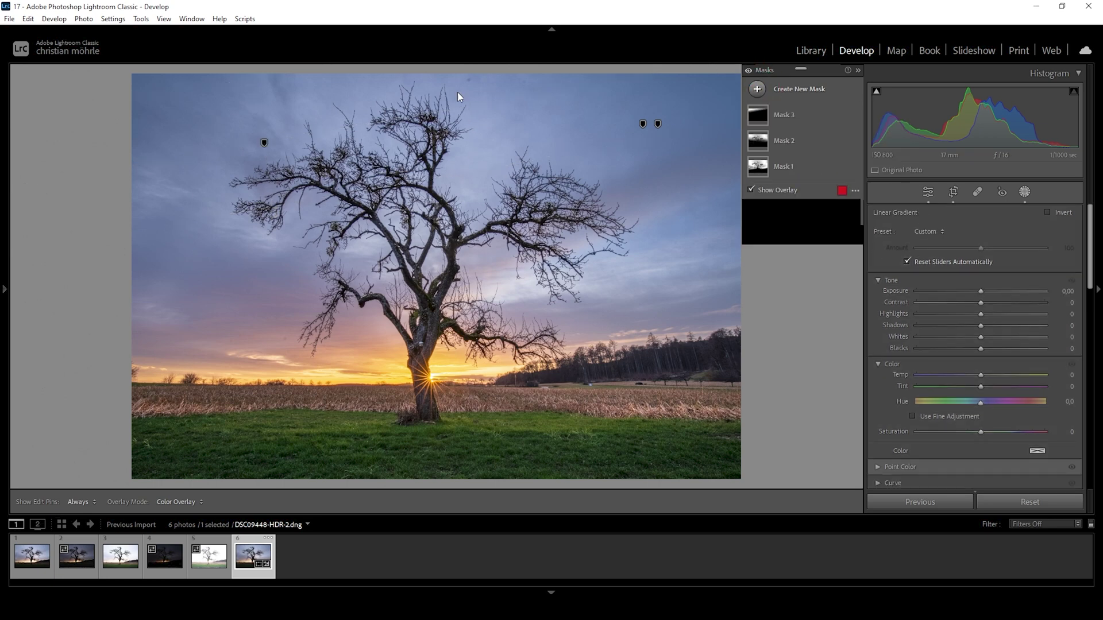
left_click_drag(446, 79, 445, 264)
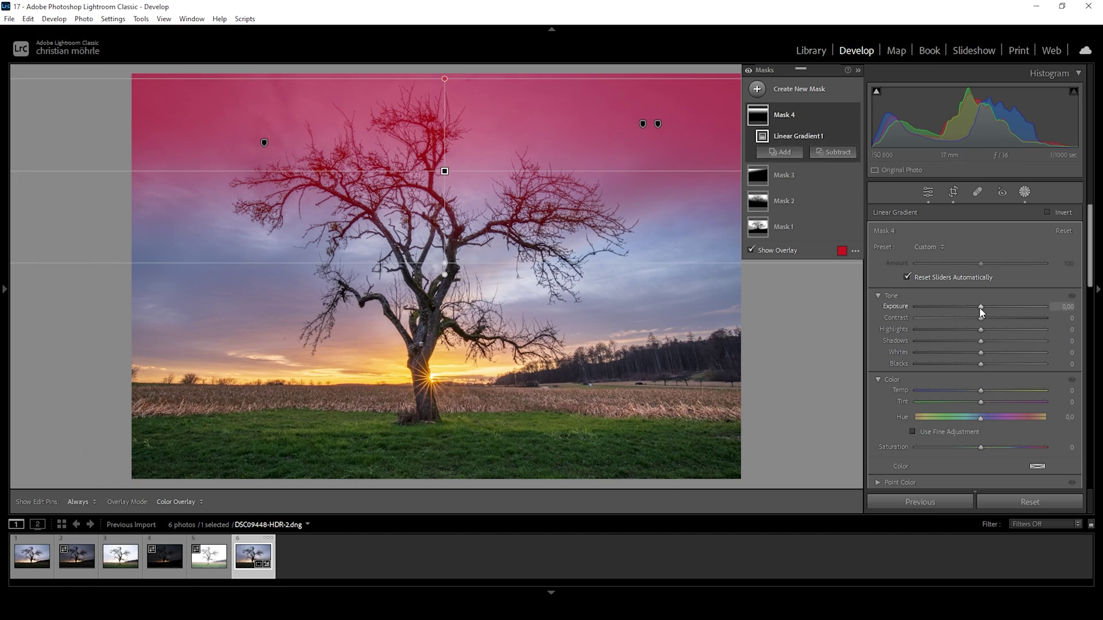
left_click_drag(980, 309, 974, 308)
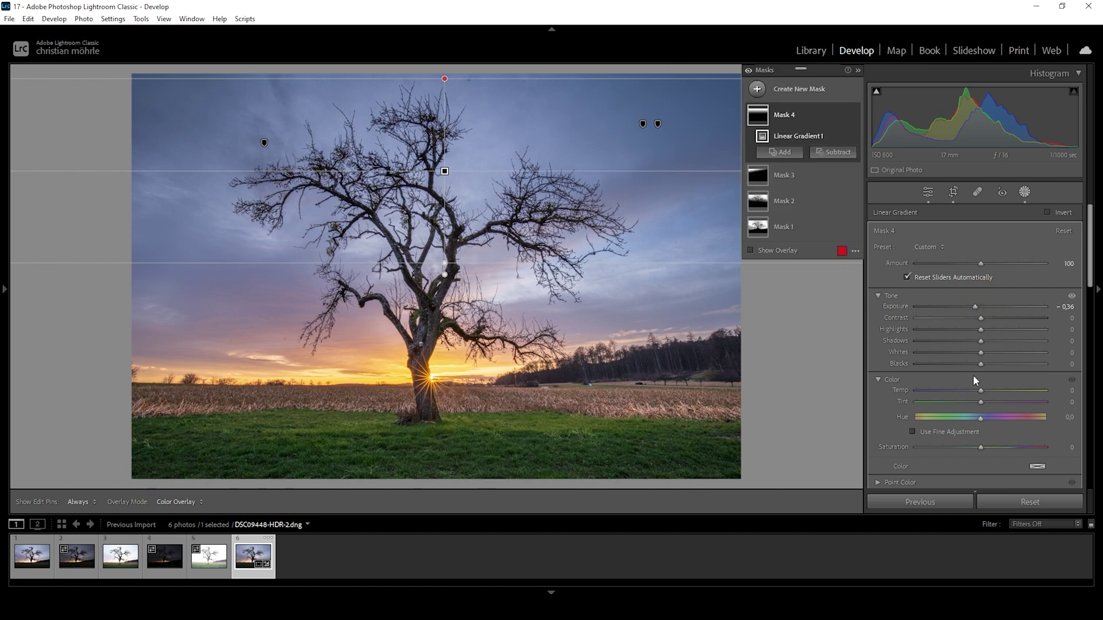
left_click_drag(980, 354, 961, 353)
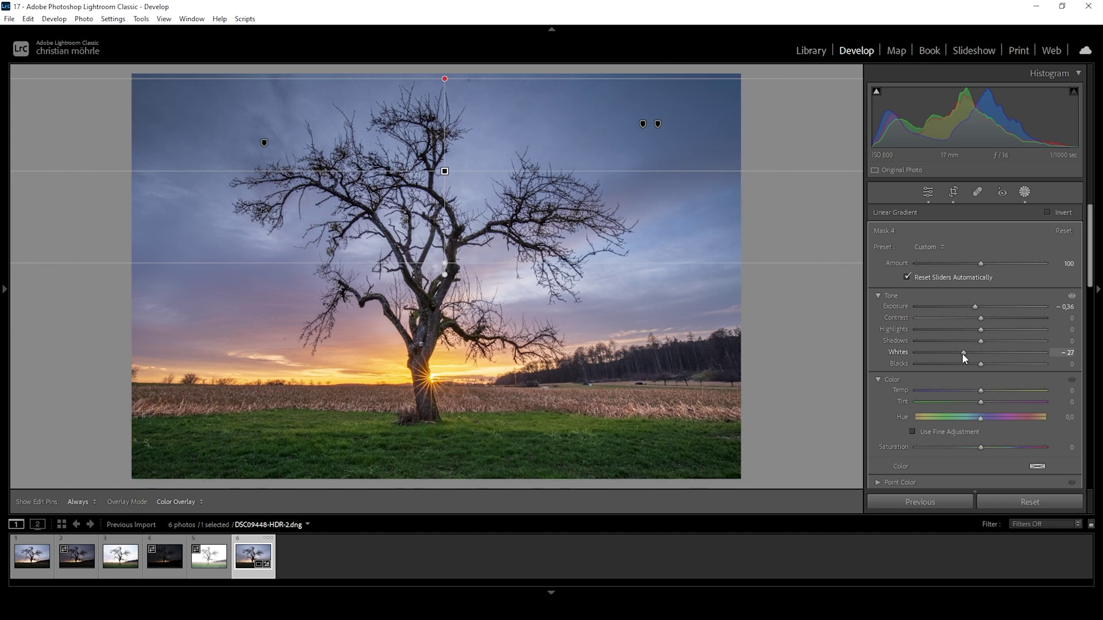
left_click_drag(962, 355, 976, 361)
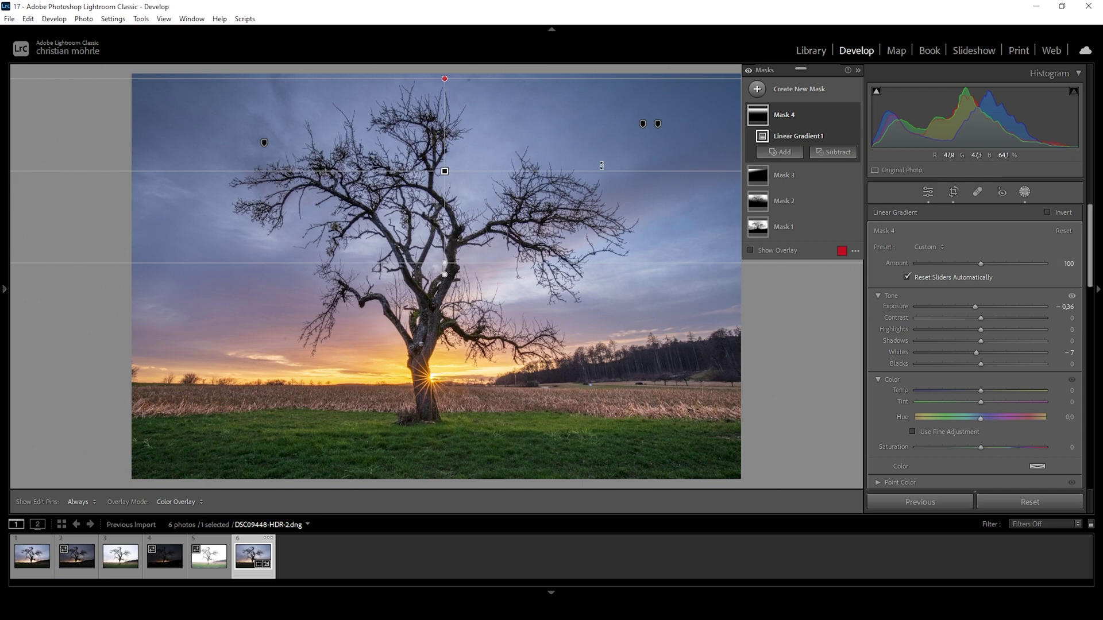
left_click(757, 90)
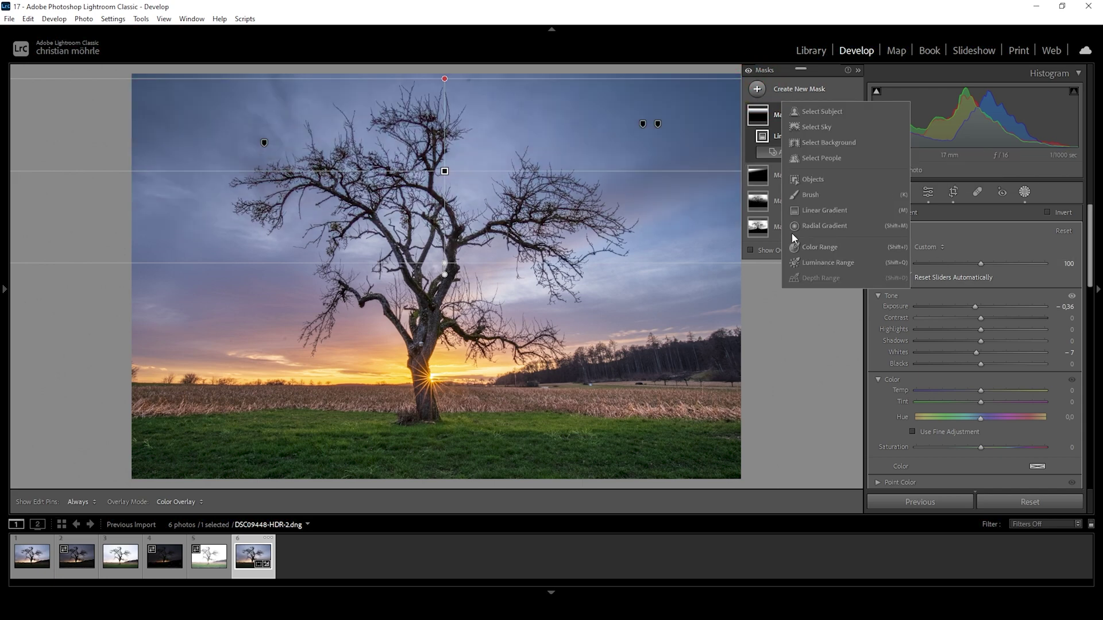
Step: Add a foreground-field linear gradient at Exposure +0.25, trying Clarity +14 then undoing it
left_click(812, 213)
left_click_drag(430, 428, 430, 388)
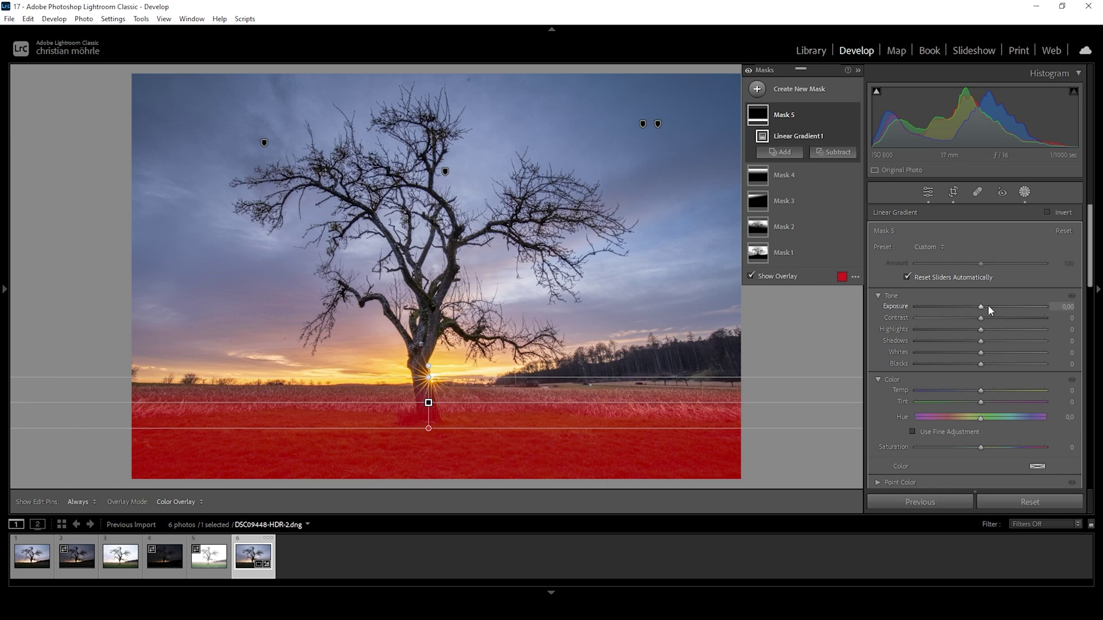
left_click_drag(981, 306, 984, 309)
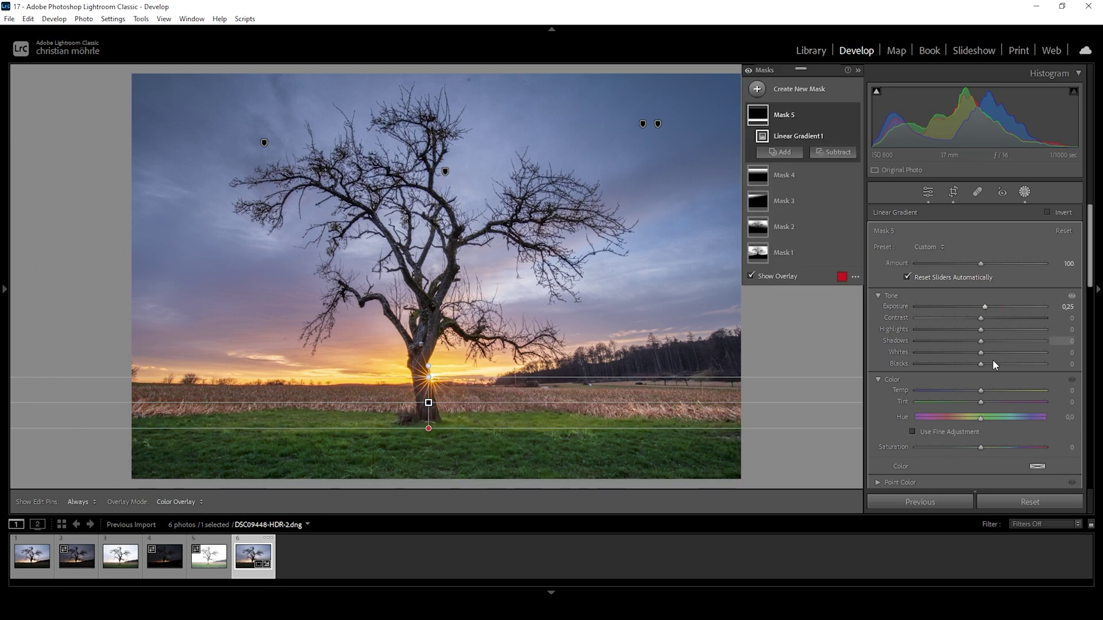
scroll(995, 384, "down", 5)
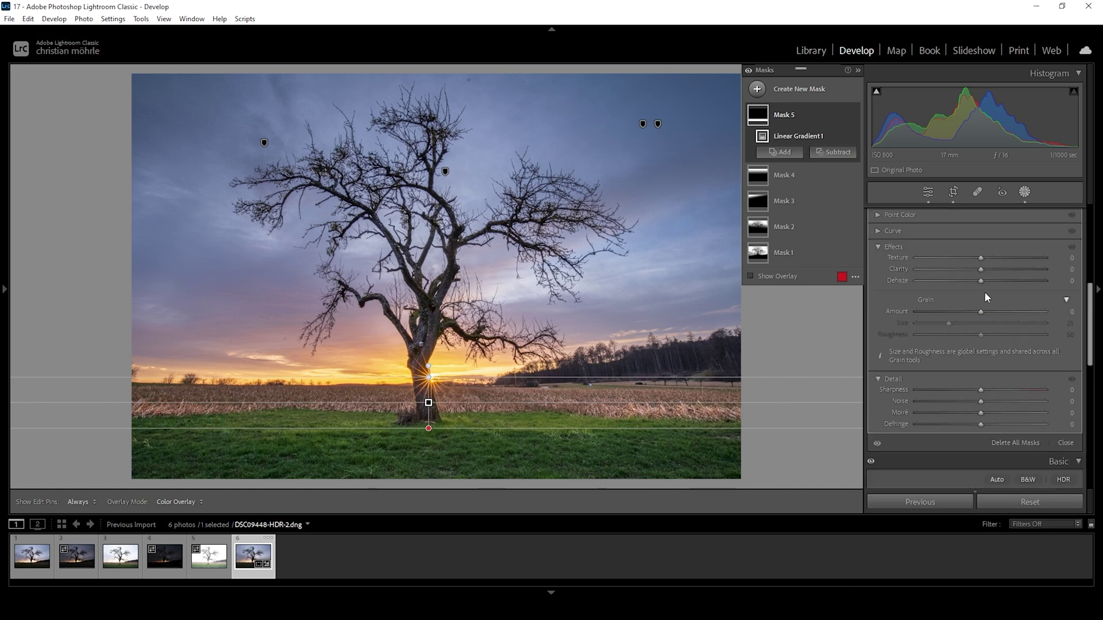
left_click_drag(981, 270, 991, 271)
key("ctrl+z")
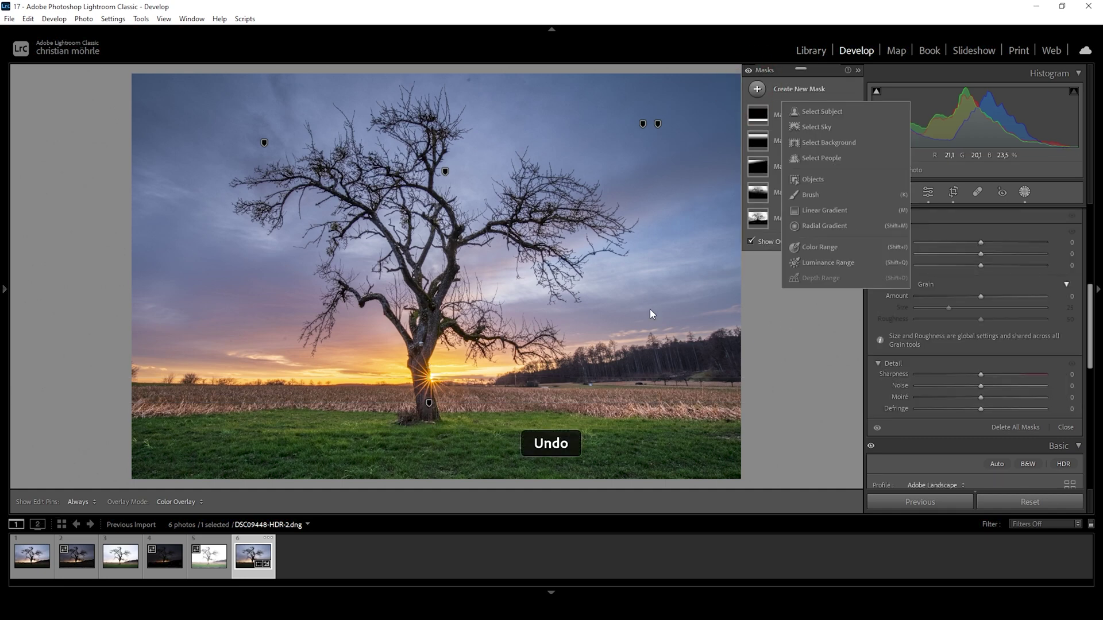
Step: Draw a radial gradient mask over the sunset horizon and lift its Blacks to +13
left_click(829, 225)
left_click_drag(352, 369, 636, 397)
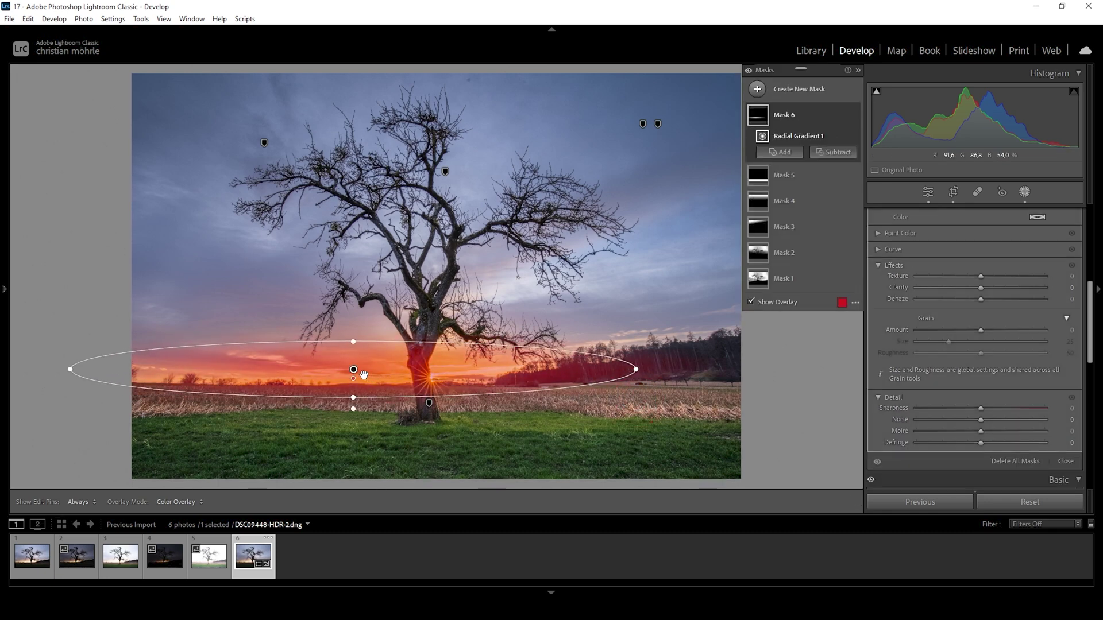
left_click_drag(363, 374, 416, 381)
scroll(998, 368, "up", 3)
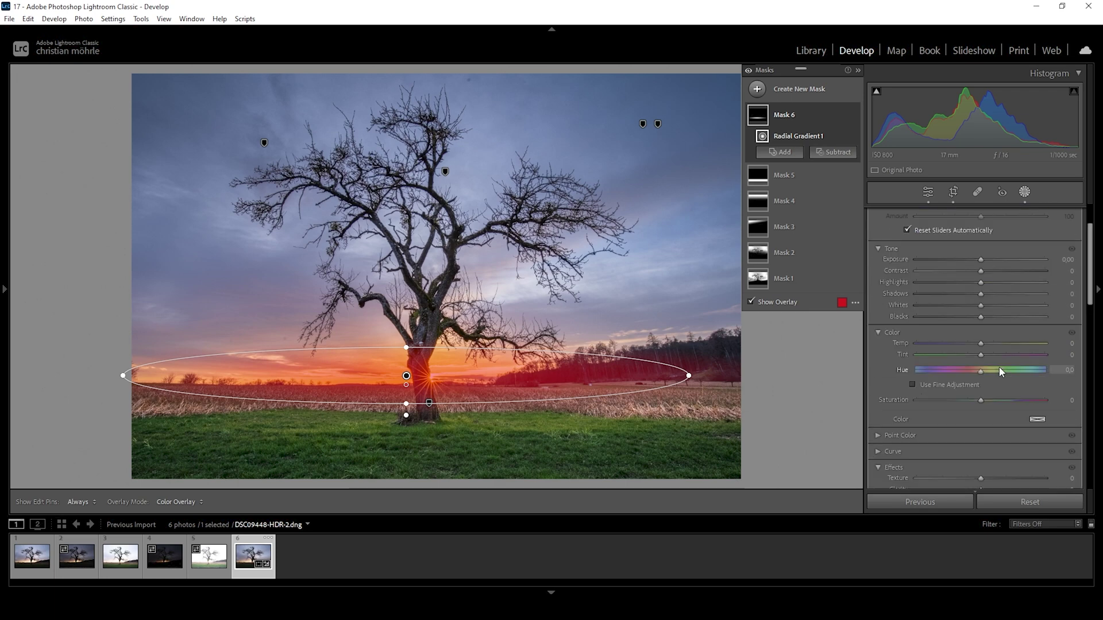
scroll(1000, 372, "up", 2)
left_click_drag(980, 382, 995, 386)
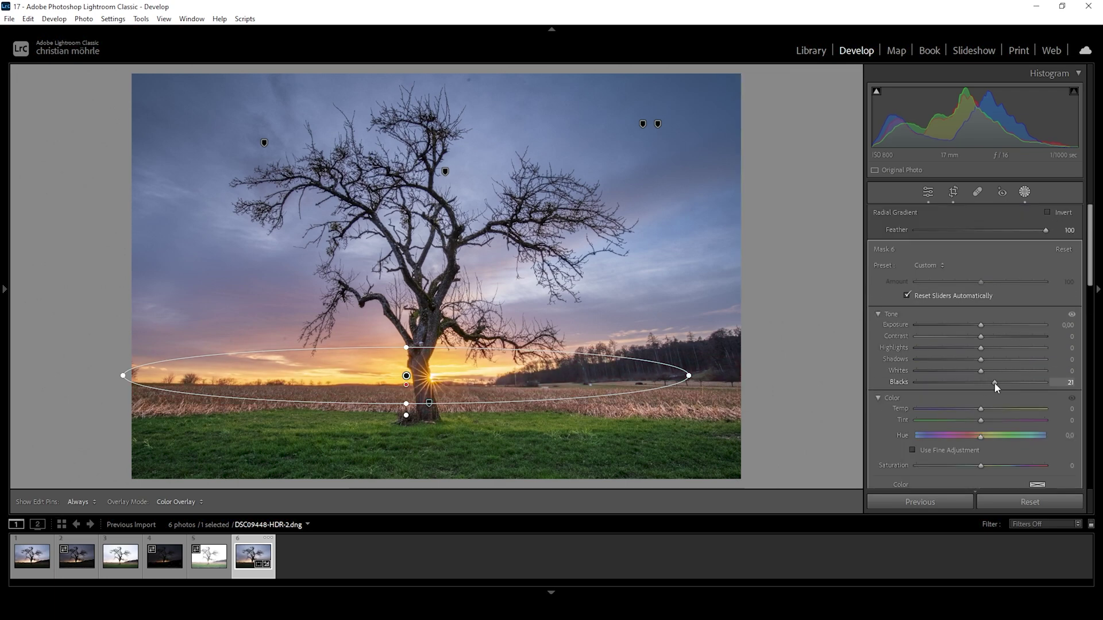
left_click_drag(995, 383, 993, 385)
Step: Set the horizon mask to Dehaze −11, Temp +21 and Saturation 8
scroll(997, 396, "down", 2)
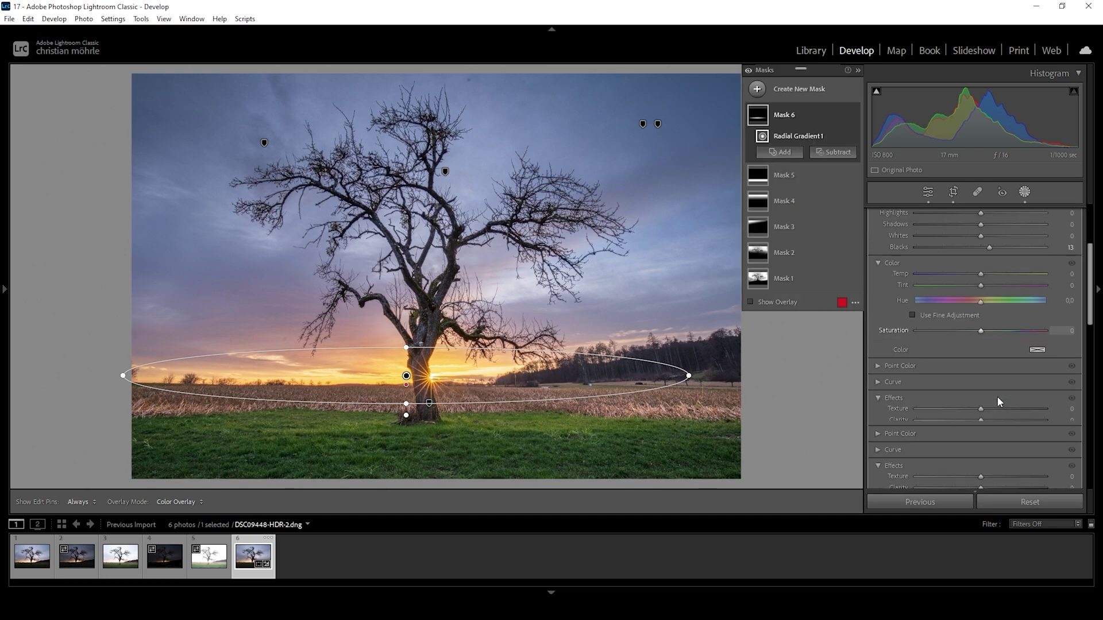
left_click_drag(979, 432, 973, 432)
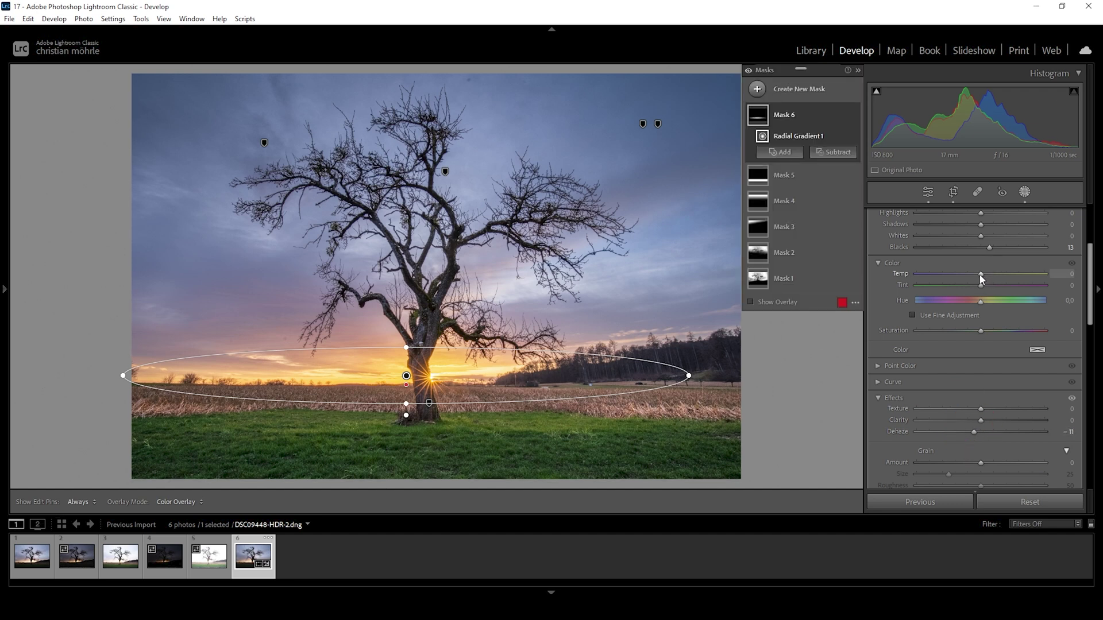
left_click_drag(982, 280, 993, 274)
left_click_drag(981, 331, 986, 329)
left_click(926, 196)
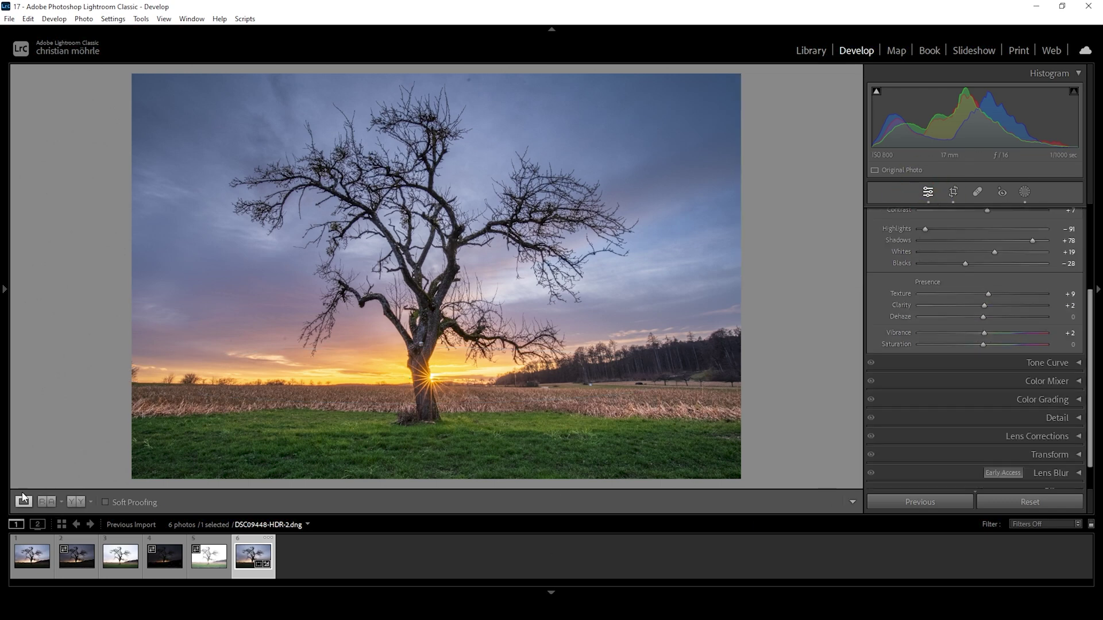
key("y")
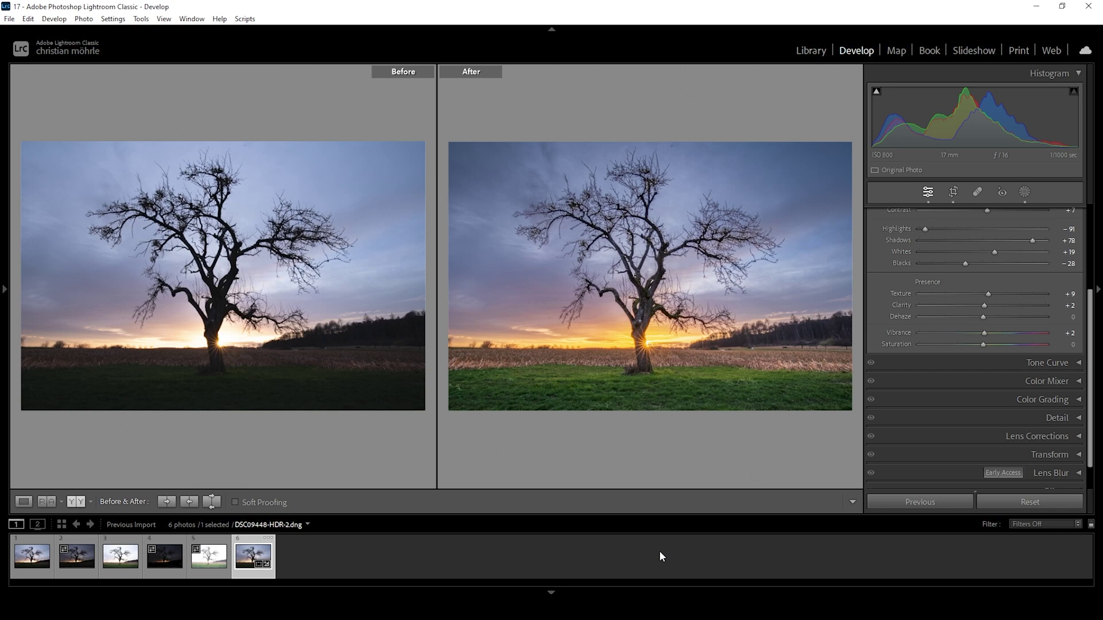
key("y")
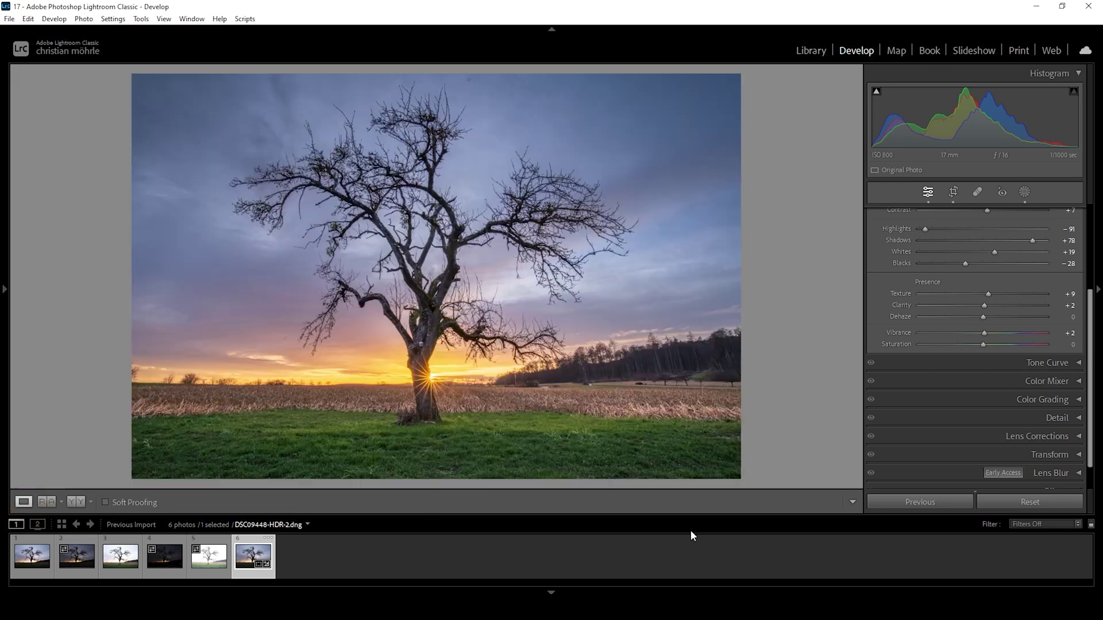
scroll(1012, 298, "up", 3)
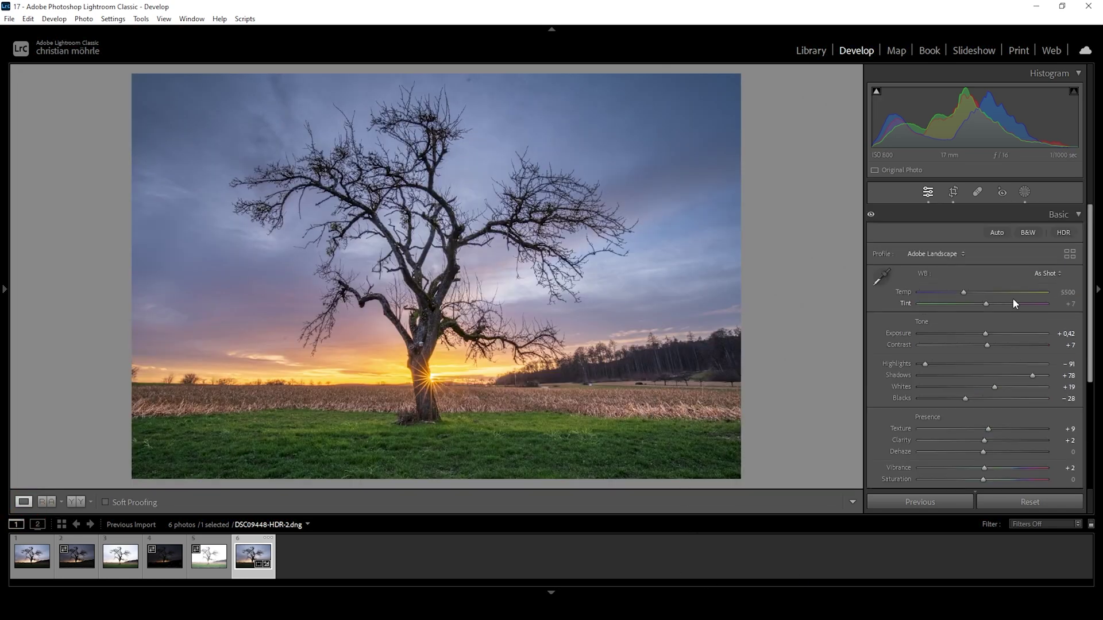
left_click(1054, 218)
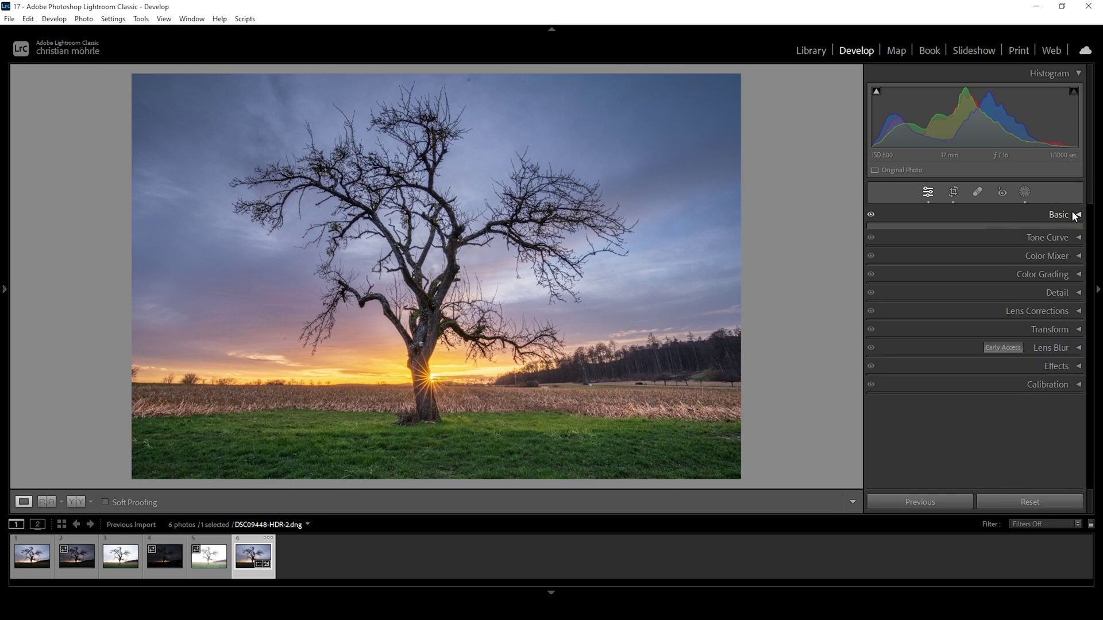
Step: In Color Mixer HSL Saturation, set Orange +7, Yellow +10, Green +14 and Blue +22
left_click(1076, 259)
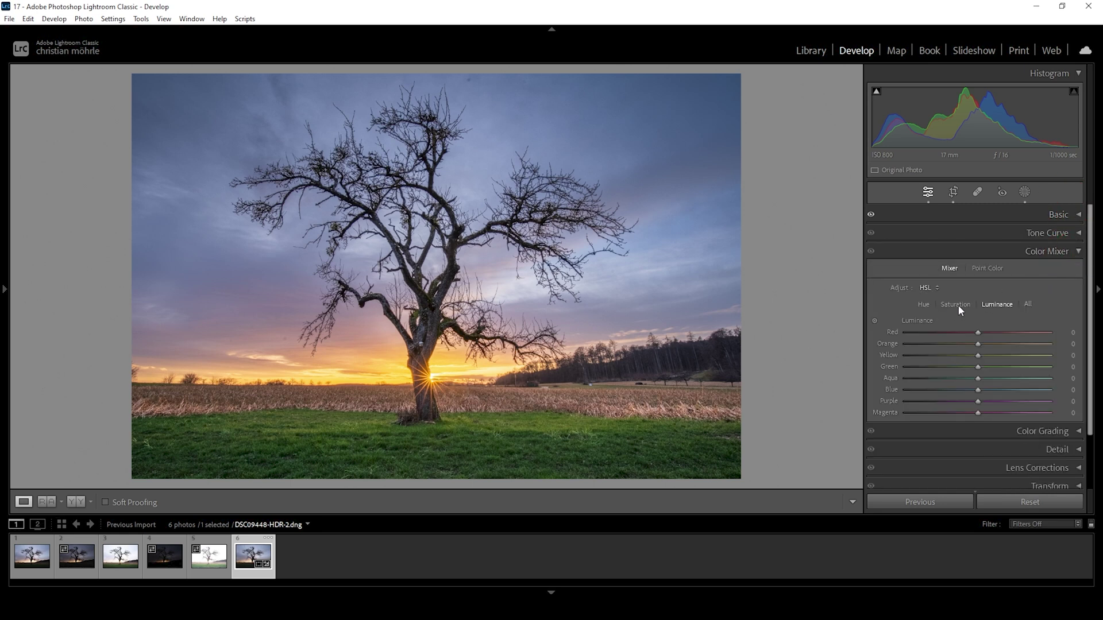
left_click(957, 305)
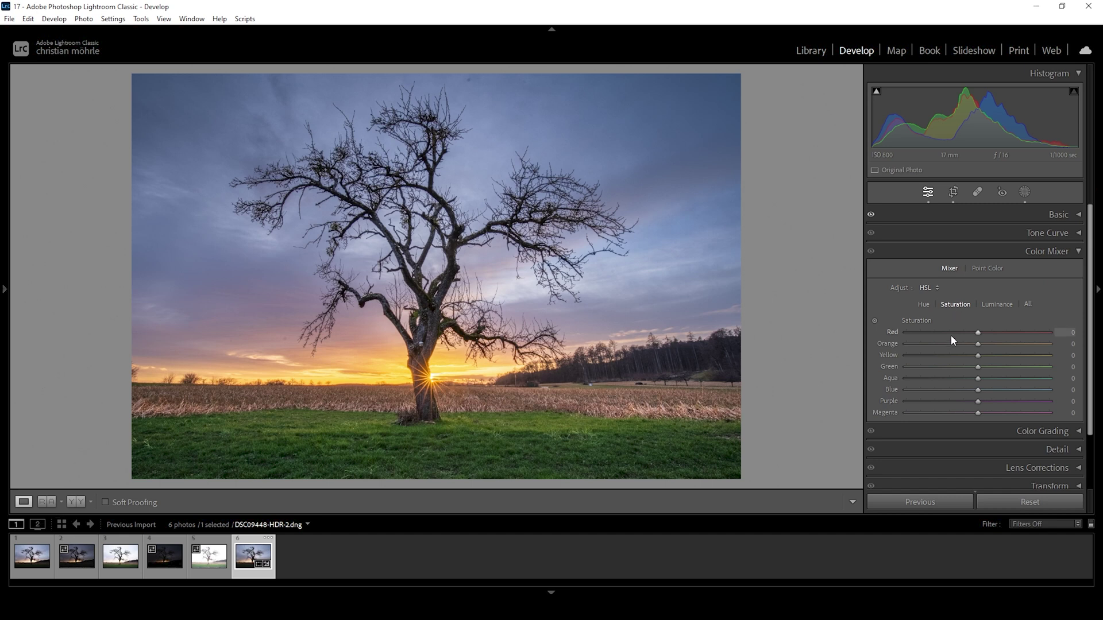
left_click_drag(978, 344, 991, 391)
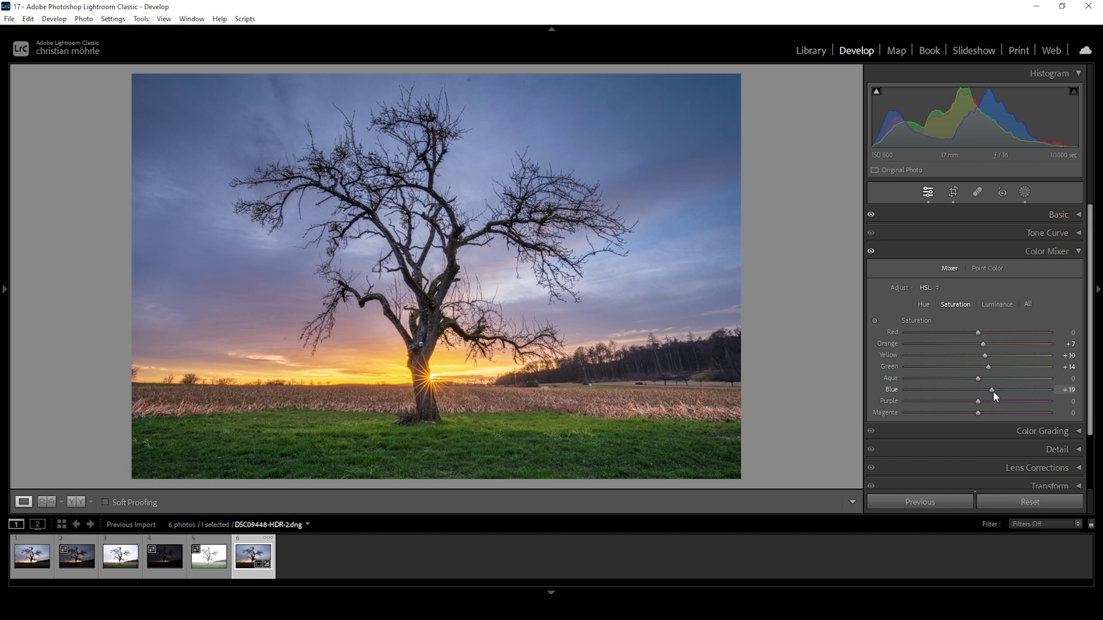
left_click_drag(994, 391, 996, 391)
Step: Tint the highlights warm orange at Hue 30, Saturation 7 in Color Grading
left_click(1077, 252)
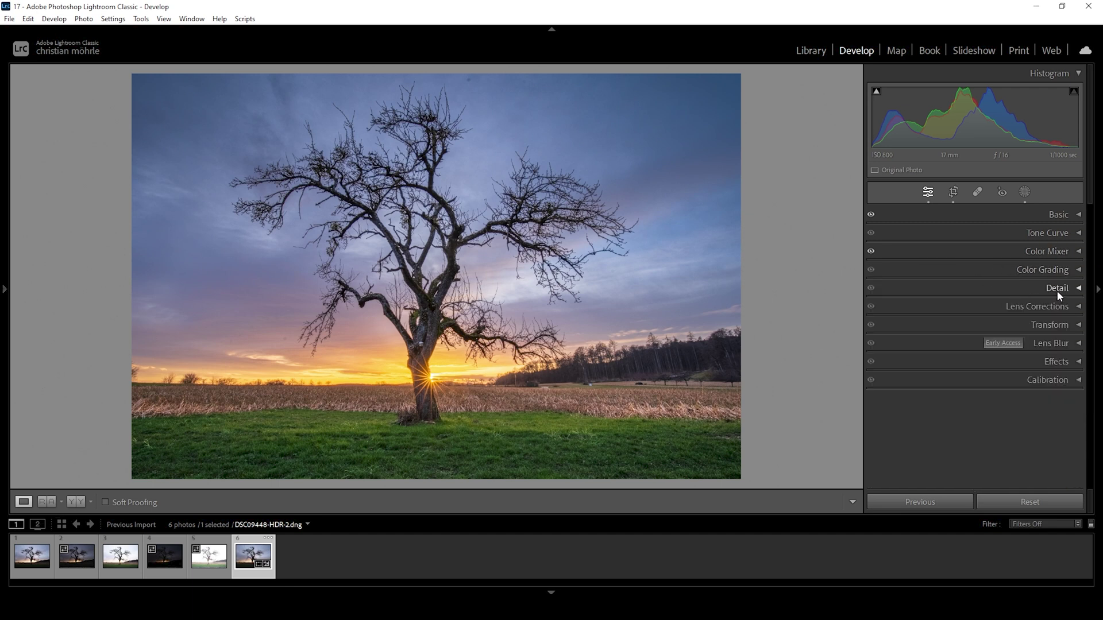
left_click(1067, 269)
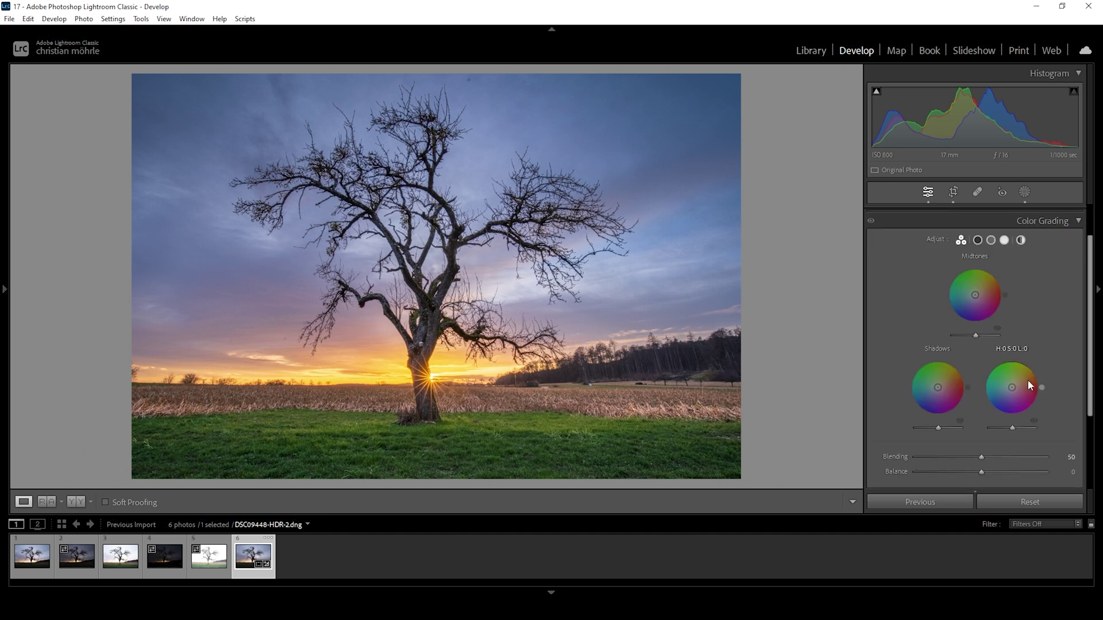
left_click(1005, 241)
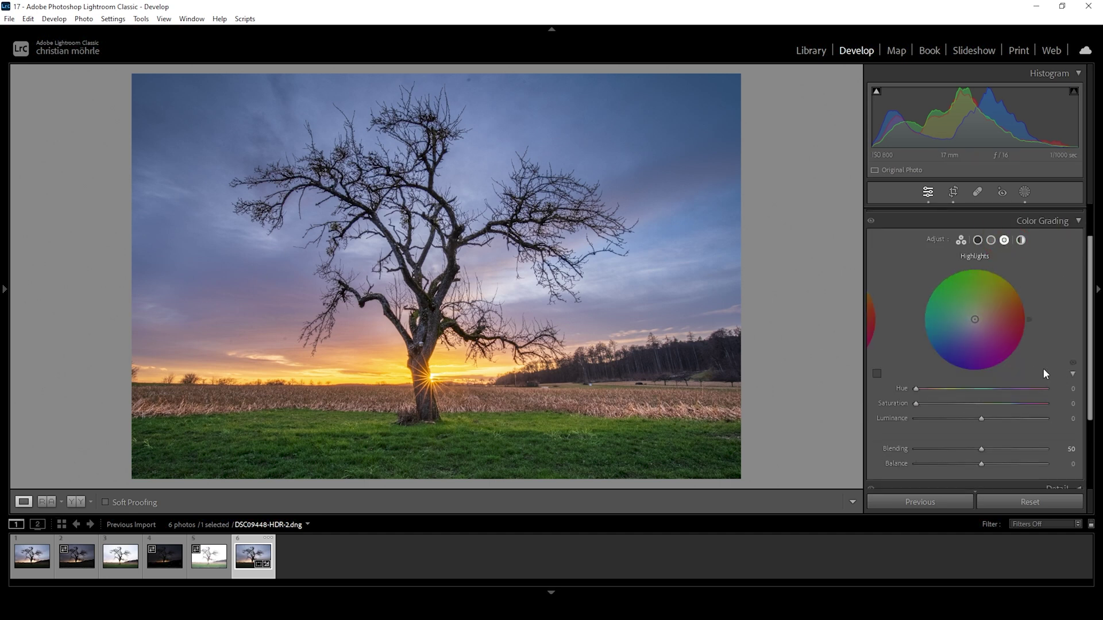
mouse_move(916, 389)
left_mouse_down()
mouse_move(928, 388)
mouse_move(932, 406)
mouse_move(1021, 416)
mouse_move(926, 402)
left_mouse_up()
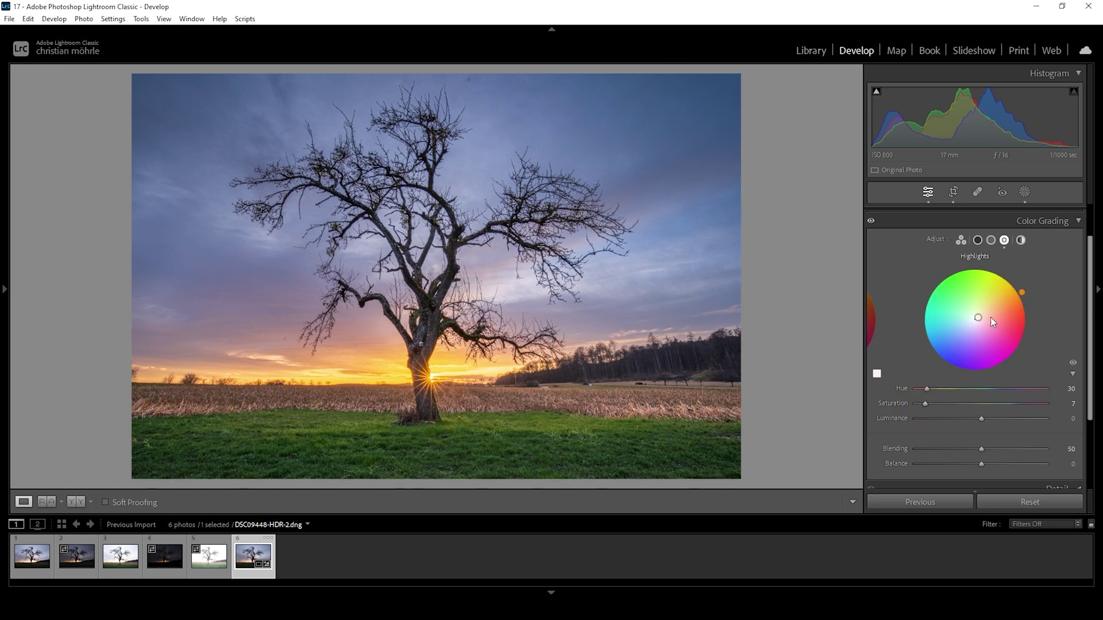
Step: Tint the midtones blue at Hue 220, Saturation 6
left_click(991, 240)
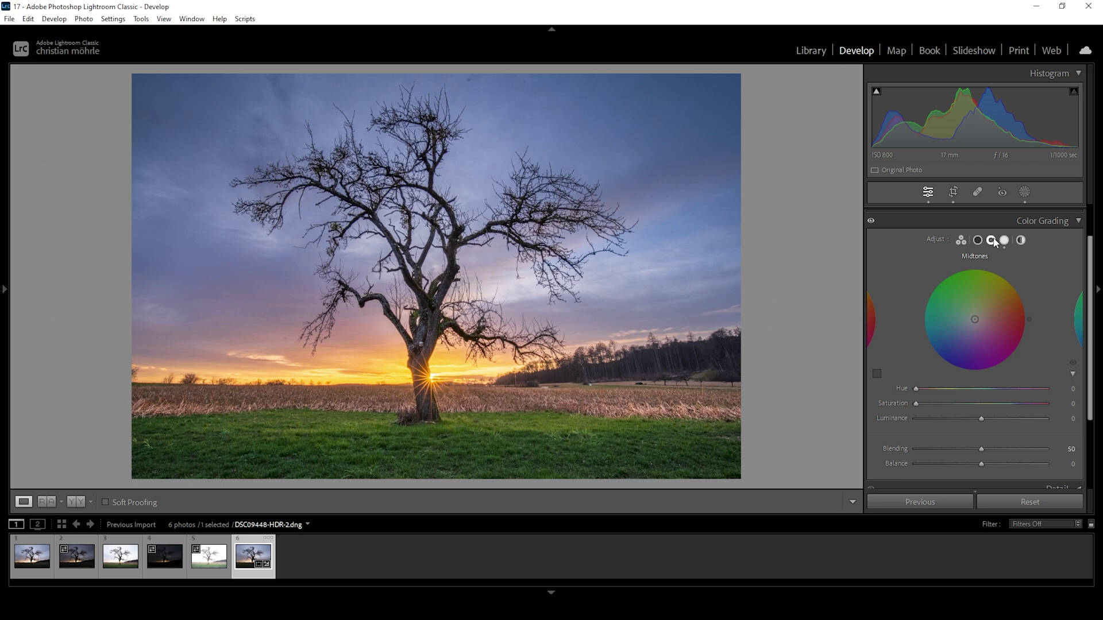
left_click_drag(977, 396, 998, 399)
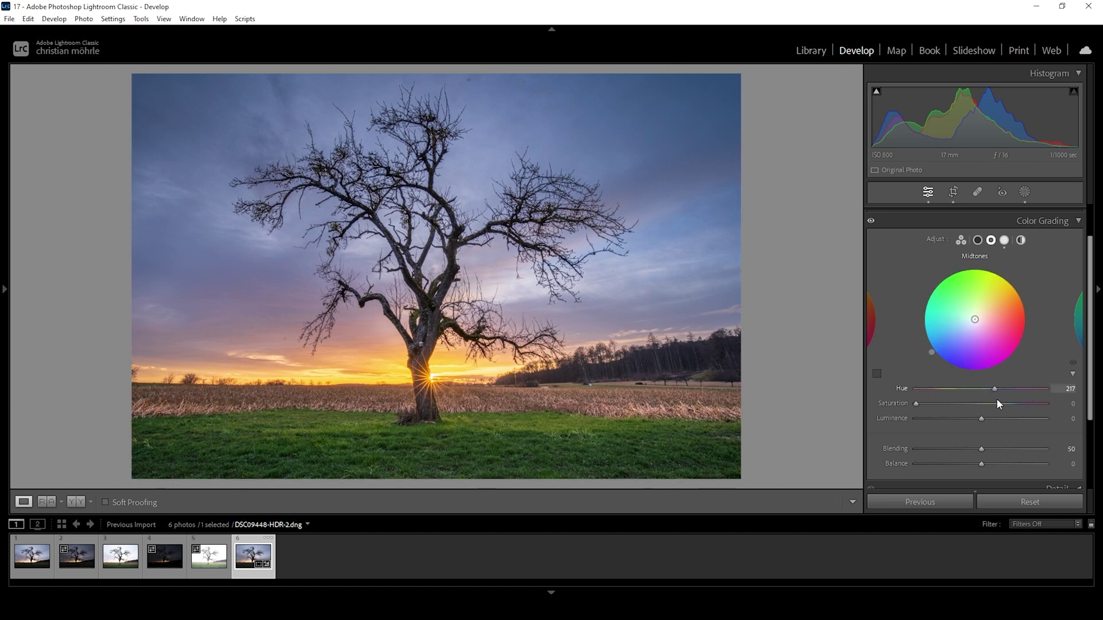
left_click_drag(997, 399, 998, 399)
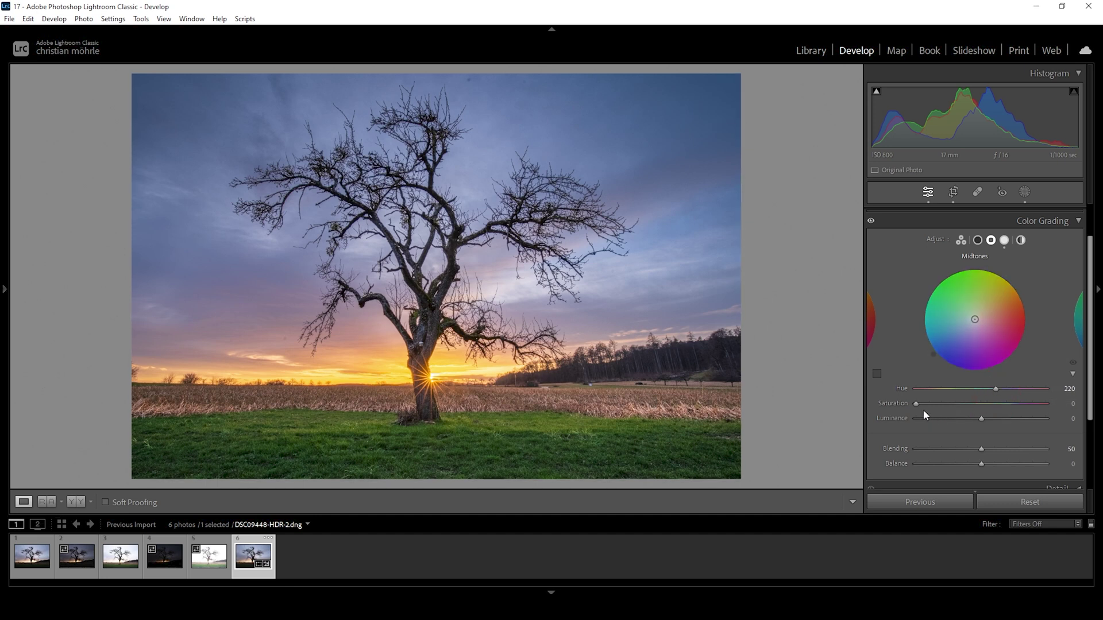
left_click_drag(917, 404, 922, 403)
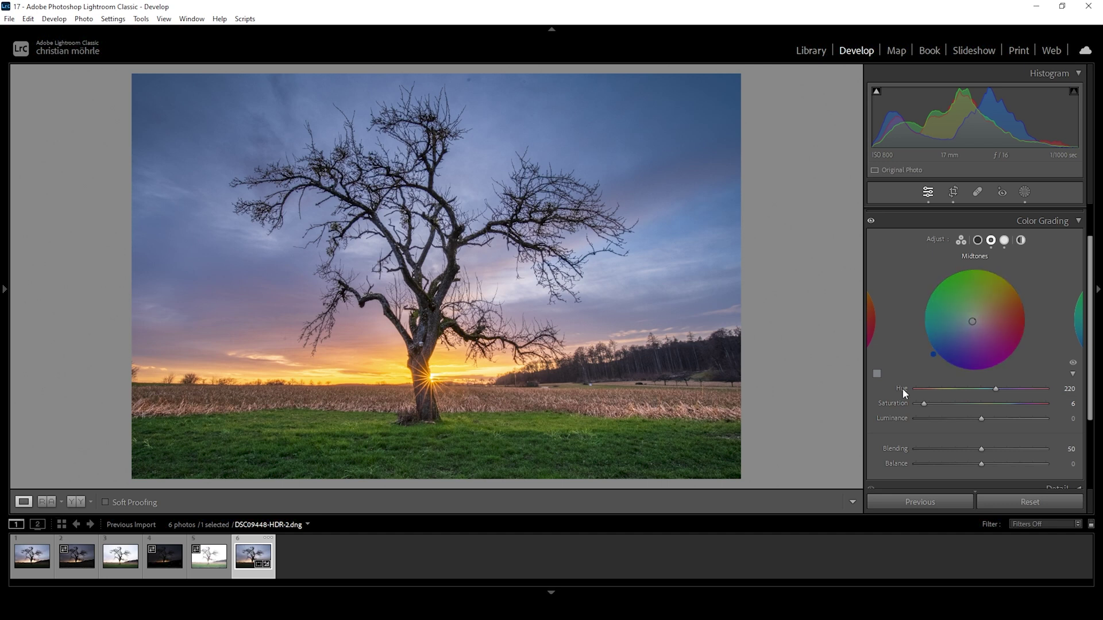
left_click(1042, 221)
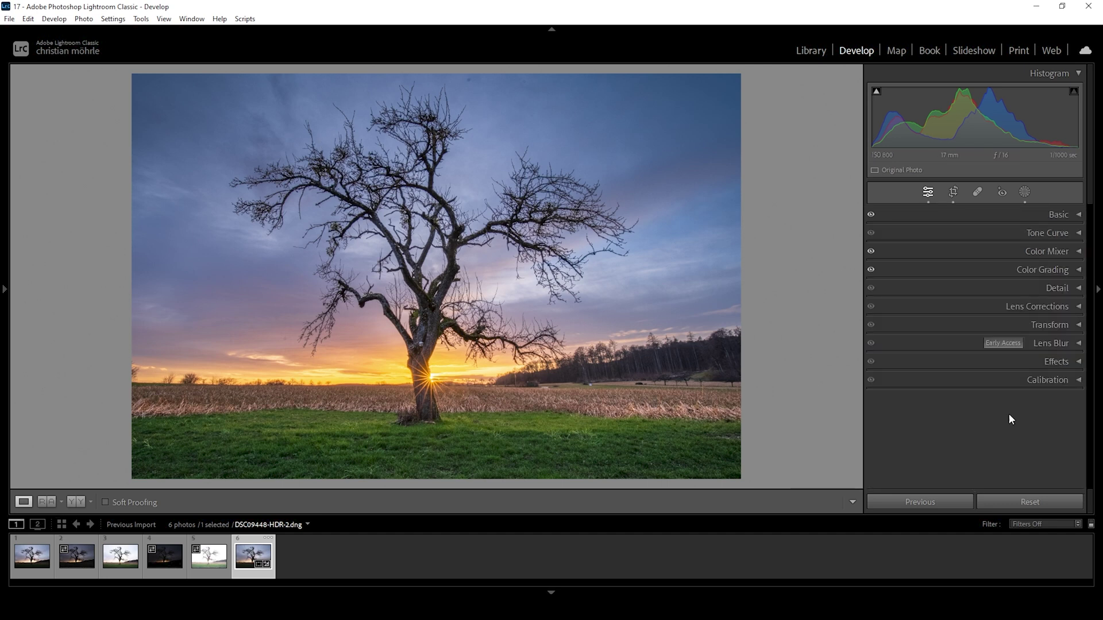
Step: In Calibration, set Red Primary saturation +7, Green +5, Blue saturation +23 and Blue hue -13
left_click(1045, 383)
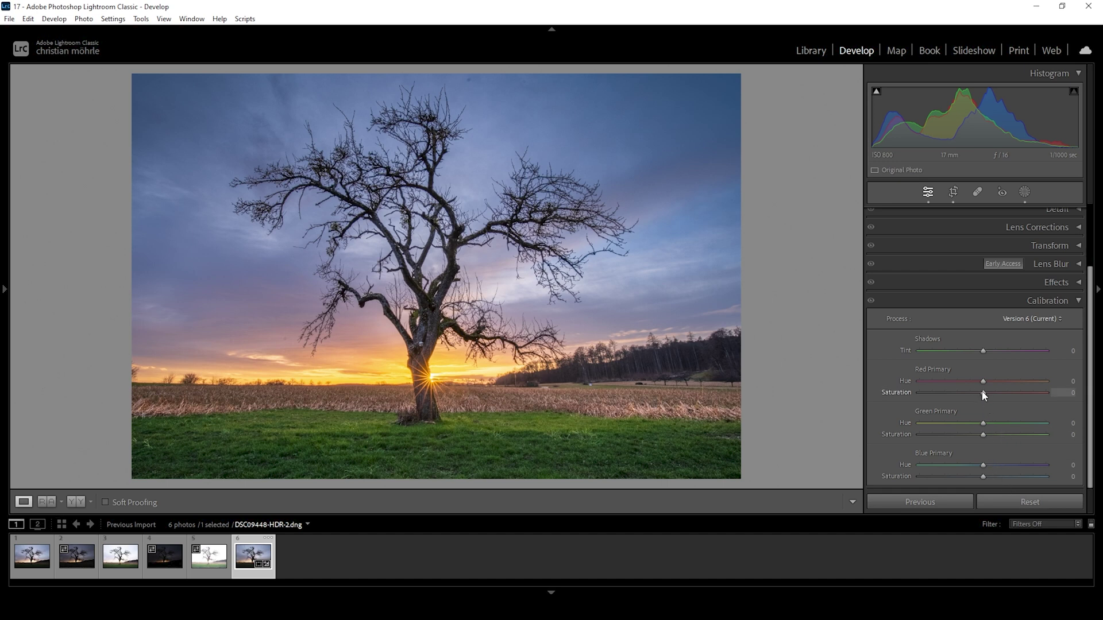
left_click_drag(982, 392, 985, 394)
left_click_drag(983, 436, 984, 437)
left_click_drag(984, 476, 999, 480)
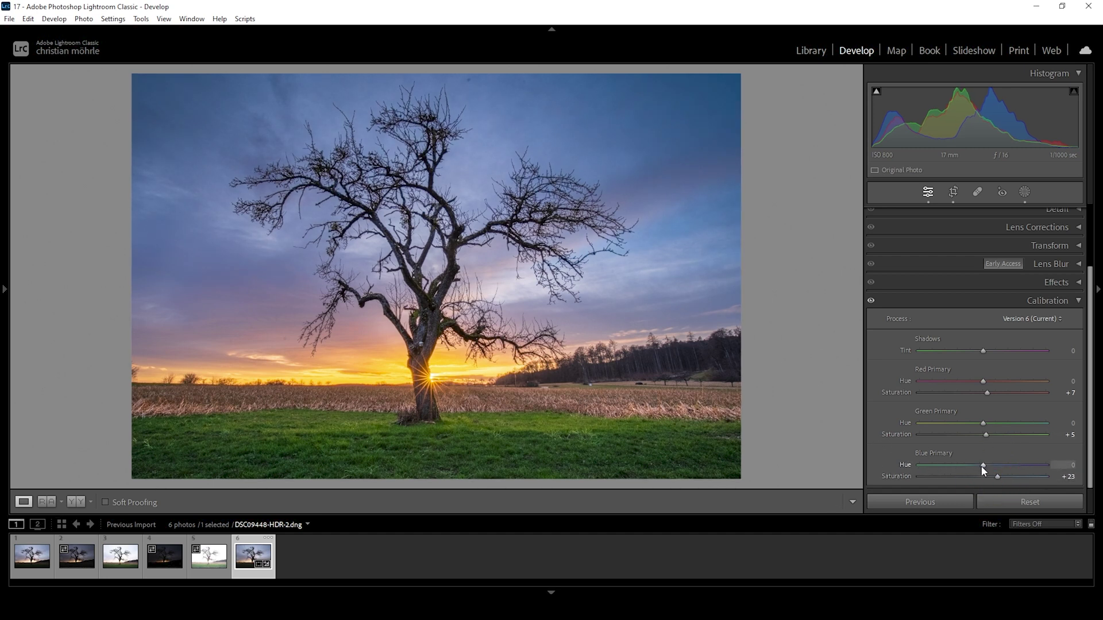
left_click_drag(983, 467, 977, 467)
left_click_drag(977, 466, 974, 467)
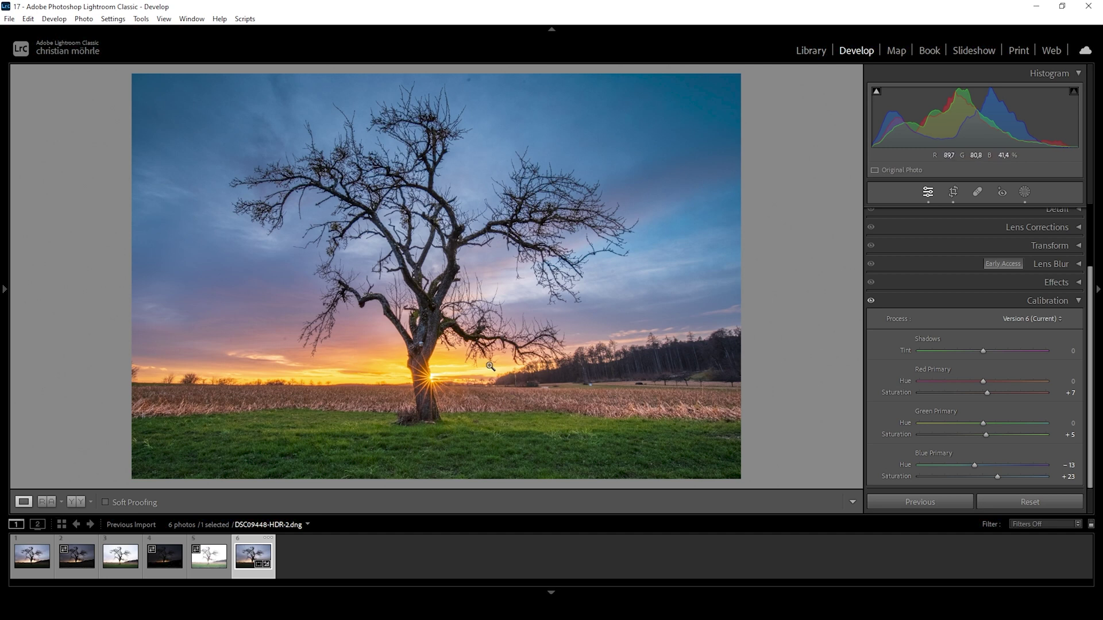
left_click(1065, 302)
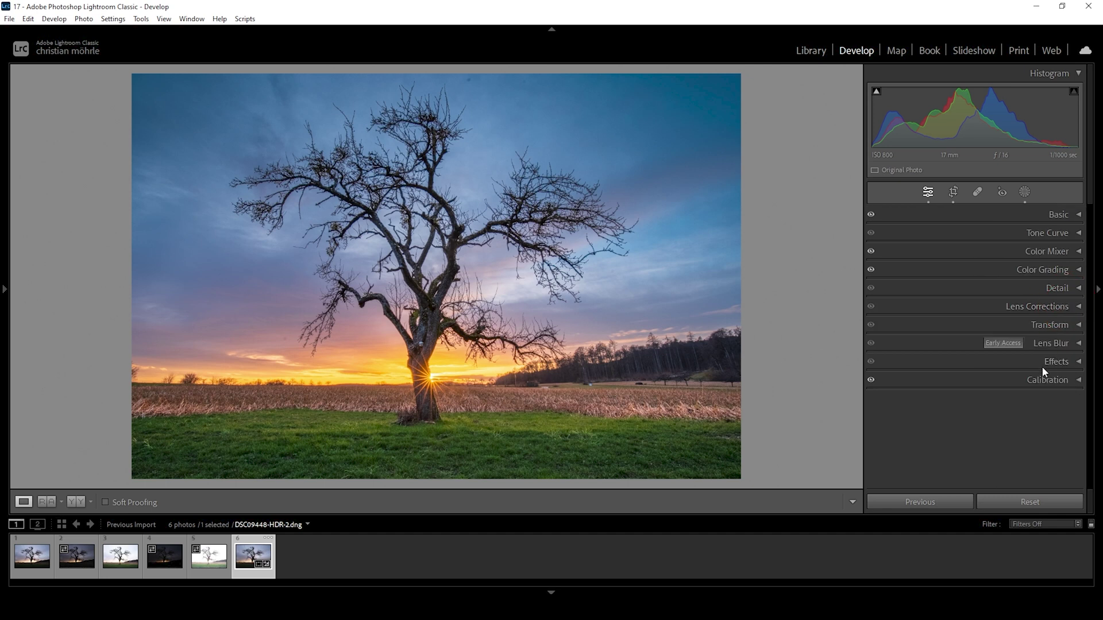
Step: Sharpen with Amount 75, Radius 0.5, Detail 100 and Masking 74, then show the Before & After view
left_click(1058, 288)
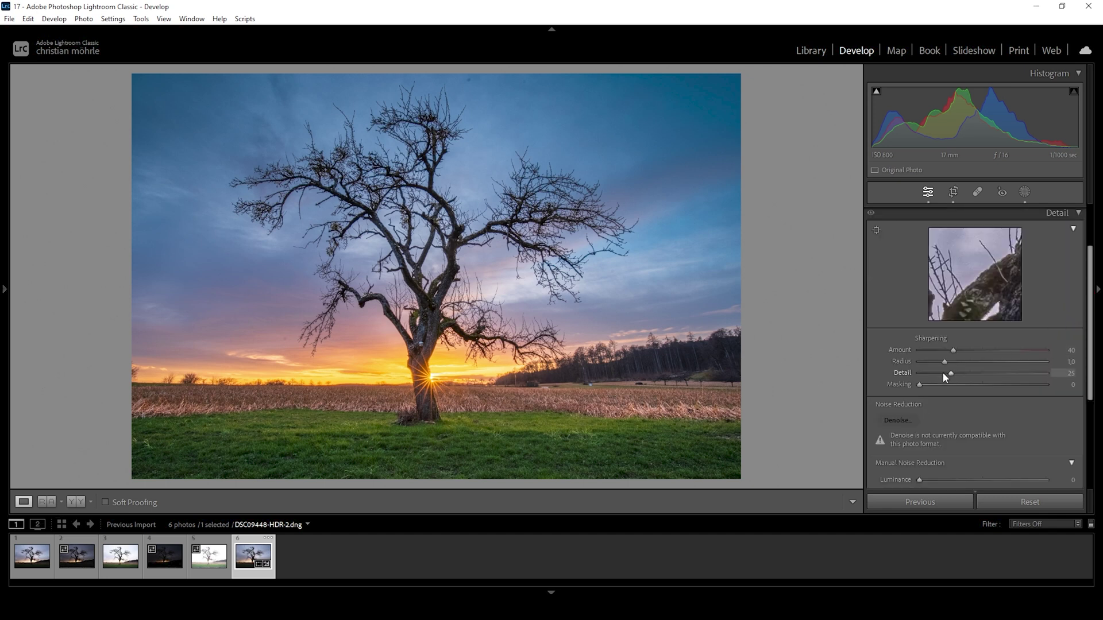
left_click_drag(946, 365, 1046, 373)
left_click_drag(928, 383, 1012, 392)
left_click_drag(955, 350, 982, 351)
left_click(76, 502)
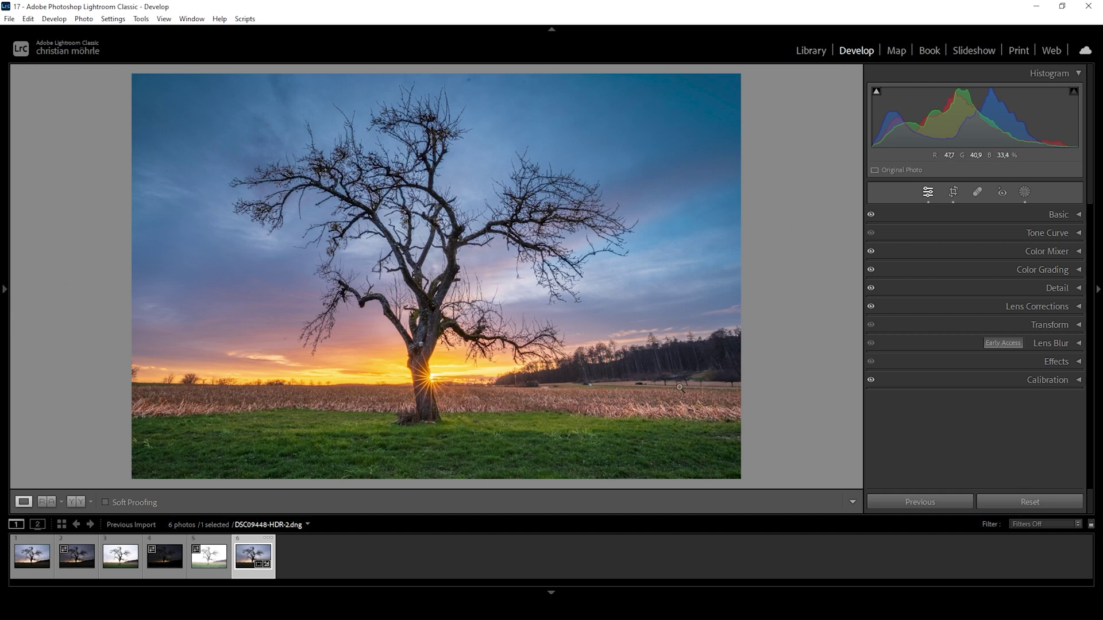
Step: Send the edited filmstrip photo to Edit in Adobe Photoshop 2024
right_click(256, 556)
mouse_move(351, 278)
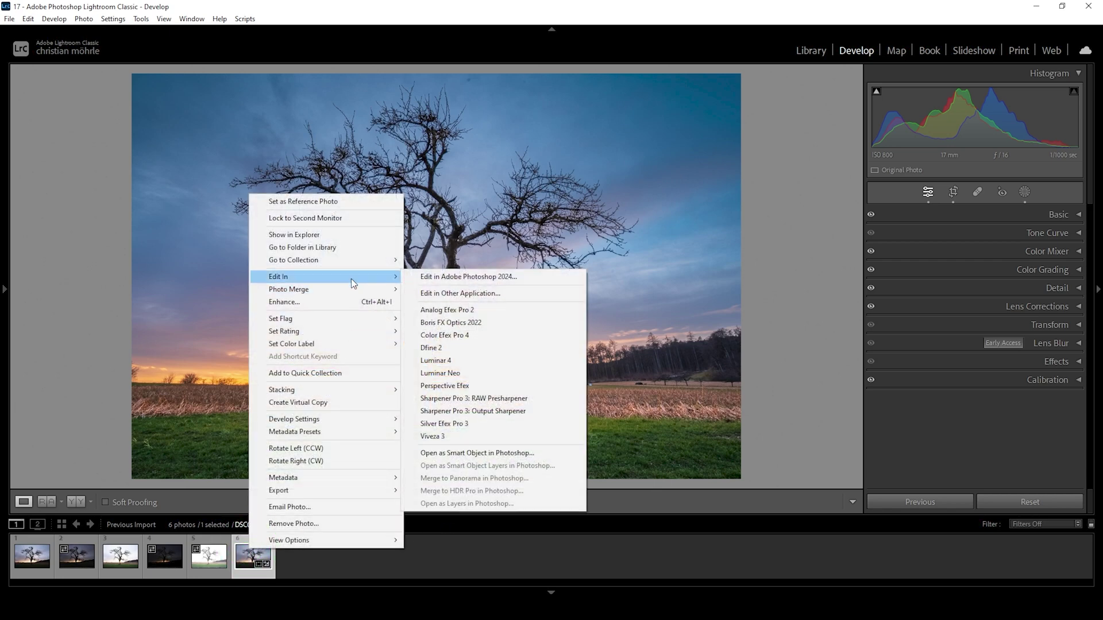
left_click(460, 278)
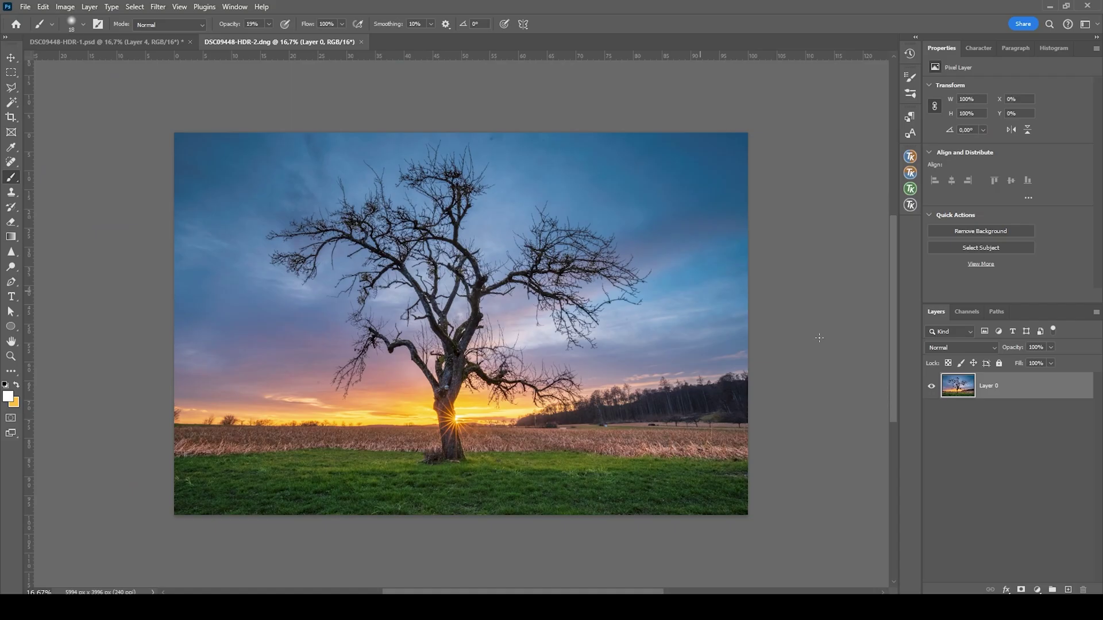
Step: Duplicate Layer 0 with Ctrl+J to create Layer 0 copy
left_click(1055, 385)
key("ctrl+j")
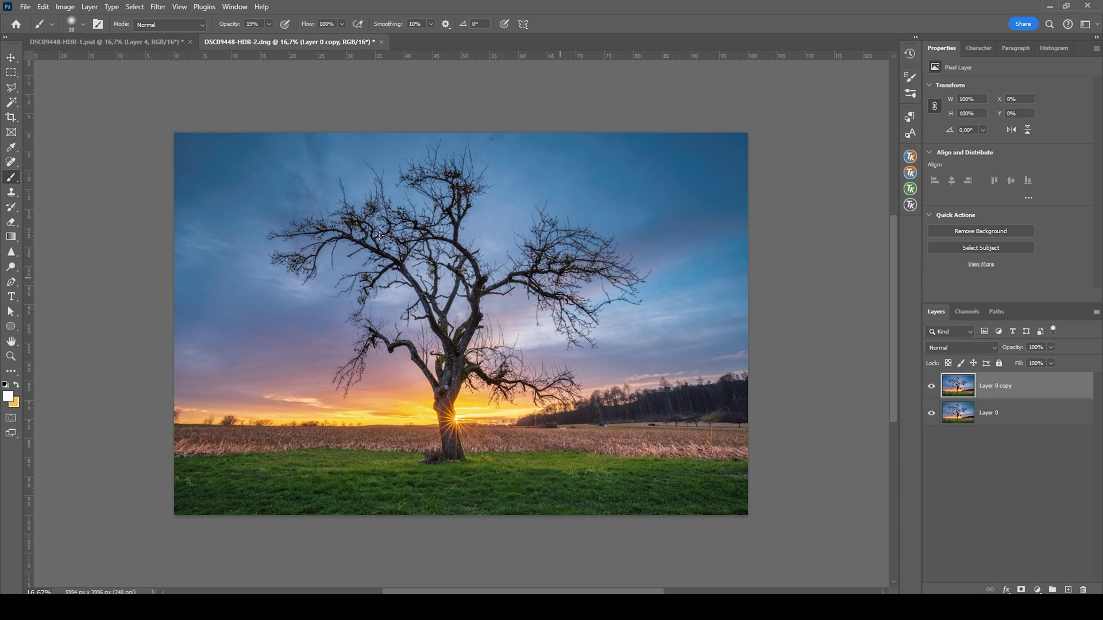
left_click(11, 164)
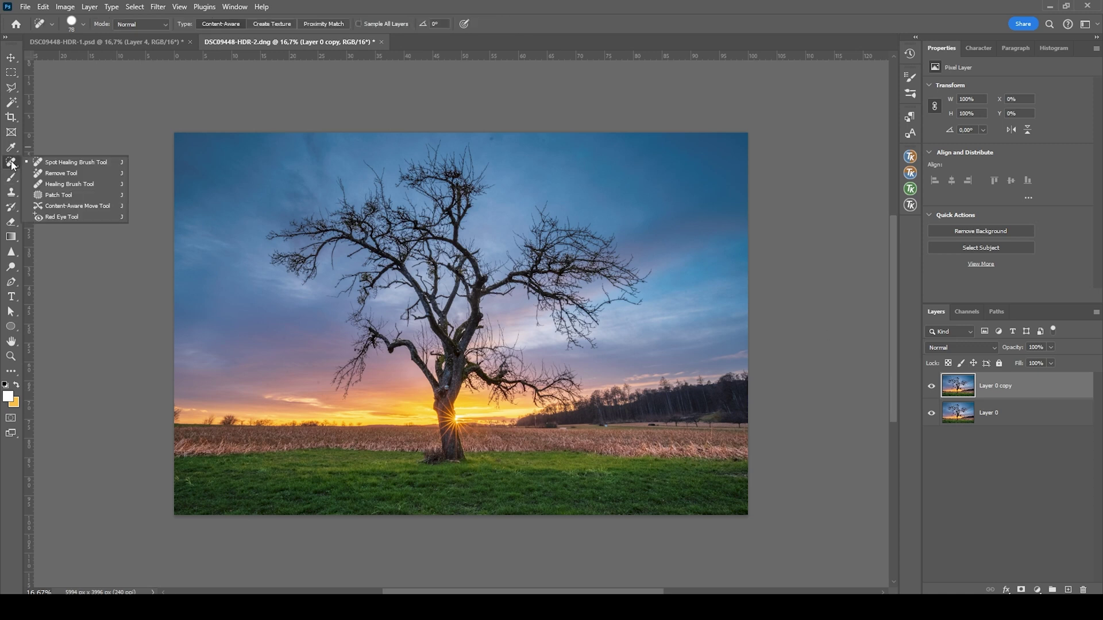
Step: Erase the small trees along the left horizon with the Remove Tool
scroll(172, 414, "up", 5)
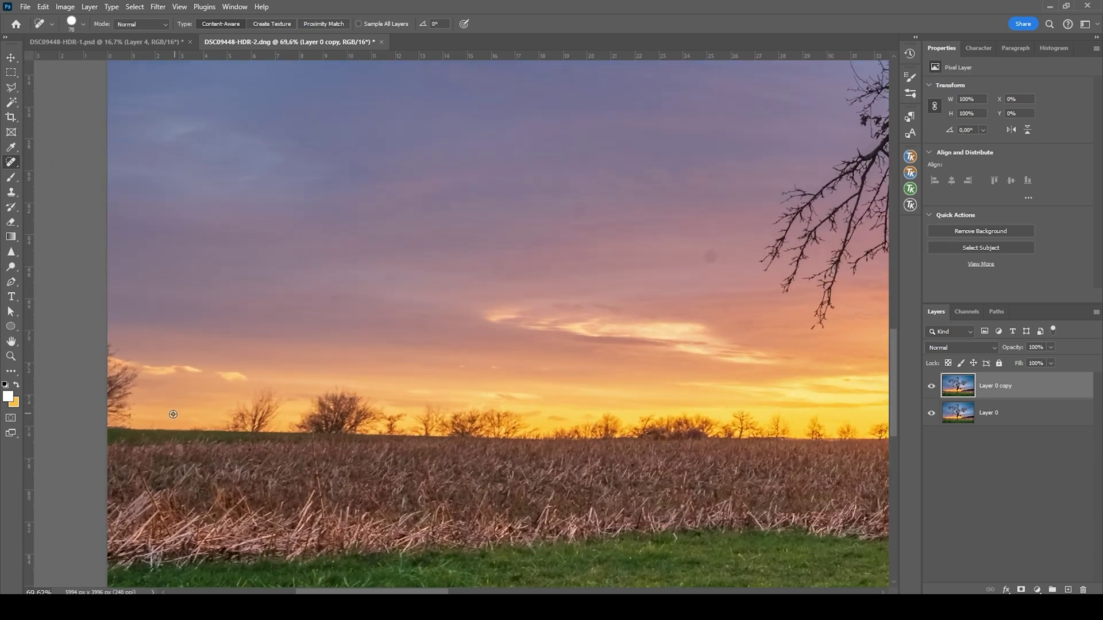
scroll(173, 414, "up", 2)
scroll(362, 326, "left", 2)
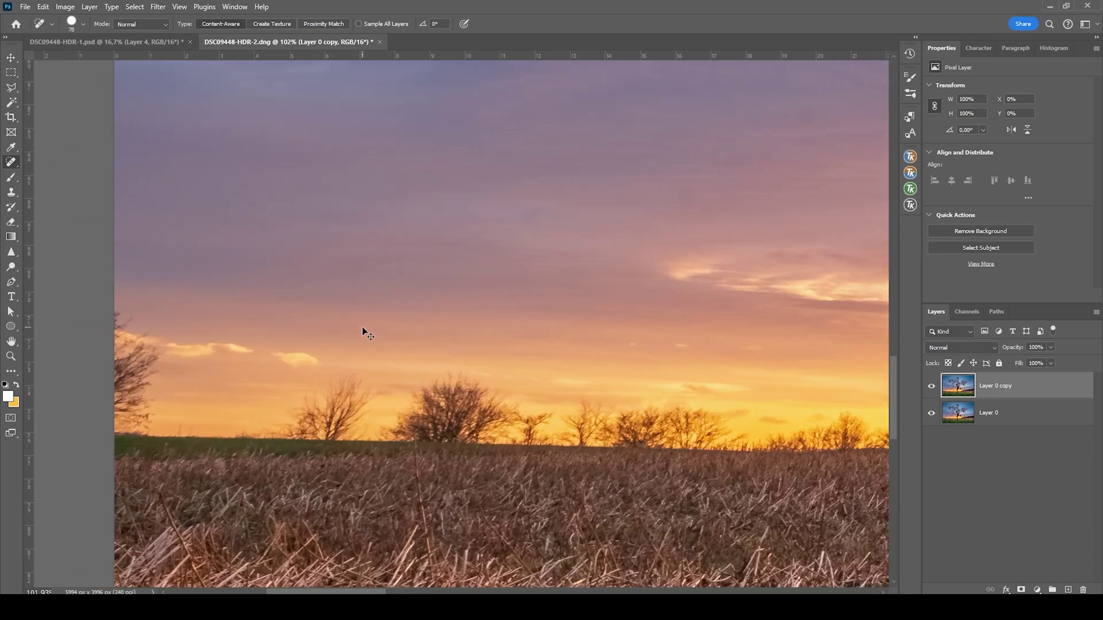
scroll(362, 327, "left", 1)
right_click(11, 162)
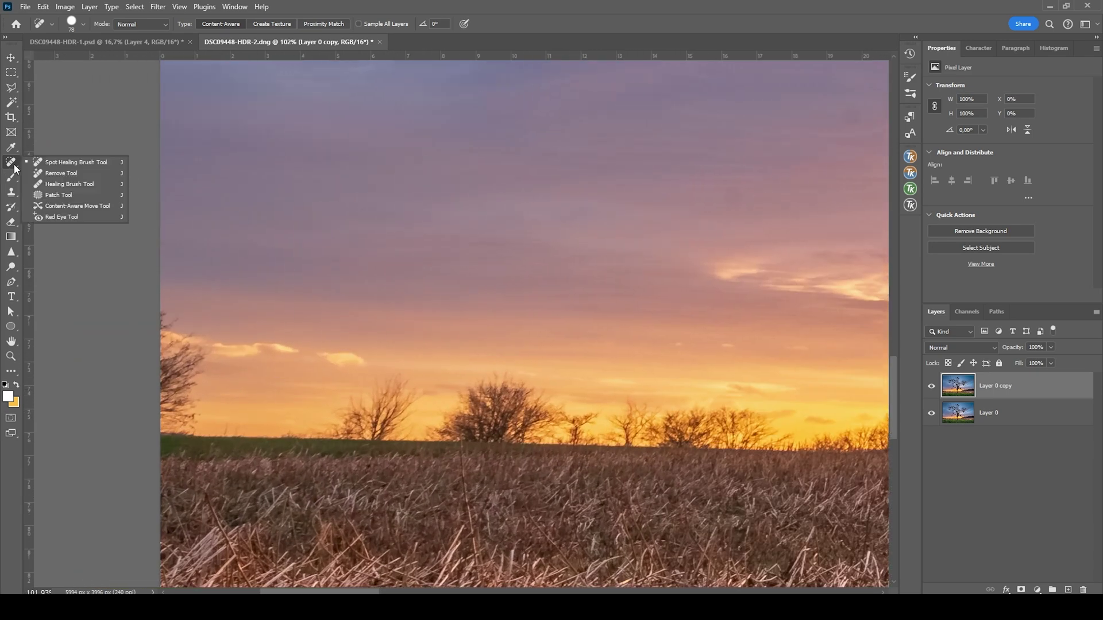
left_click(83, 175)
mouse_move(165, 320)
left_mouse_down()
mouse_move(206, 352)
mouse_move(191, 423)
mouse_move(154, 428)
mouse_move(157, 339)
left_mouse_up()
mouse_move(345, 432)
left_mouse_down()
mouse_move(326, 432)
mouse_move(370, 434)
mouse_move(411, 391)
mouse_move(799, 420)
left_mouse_up()
scroll(698, 438, "right", 10)
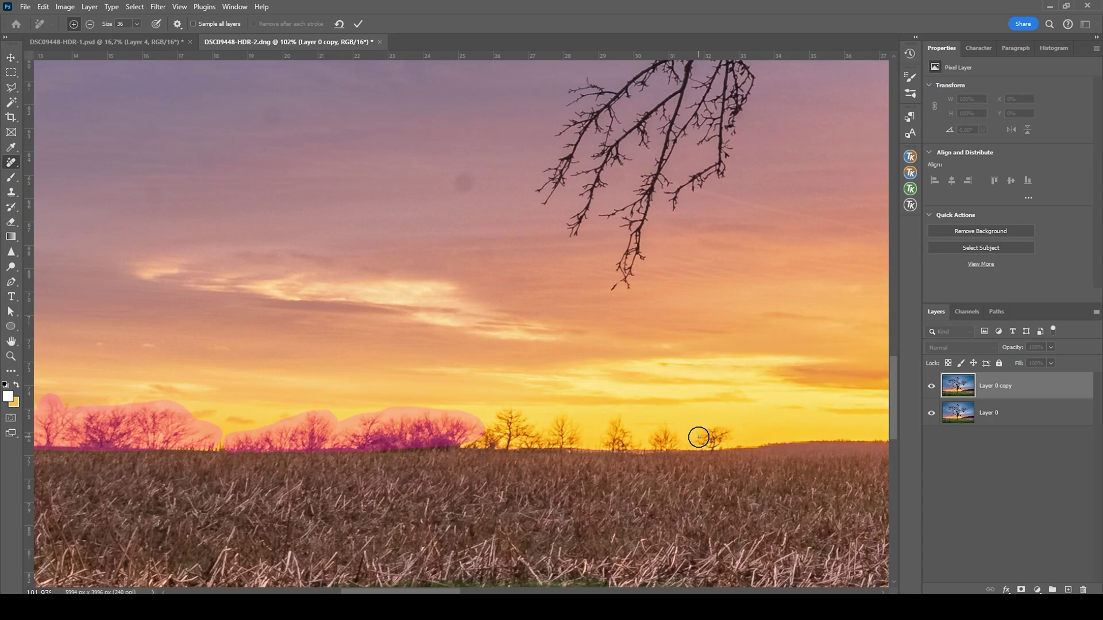
scroll(699, 438, "down", 5)
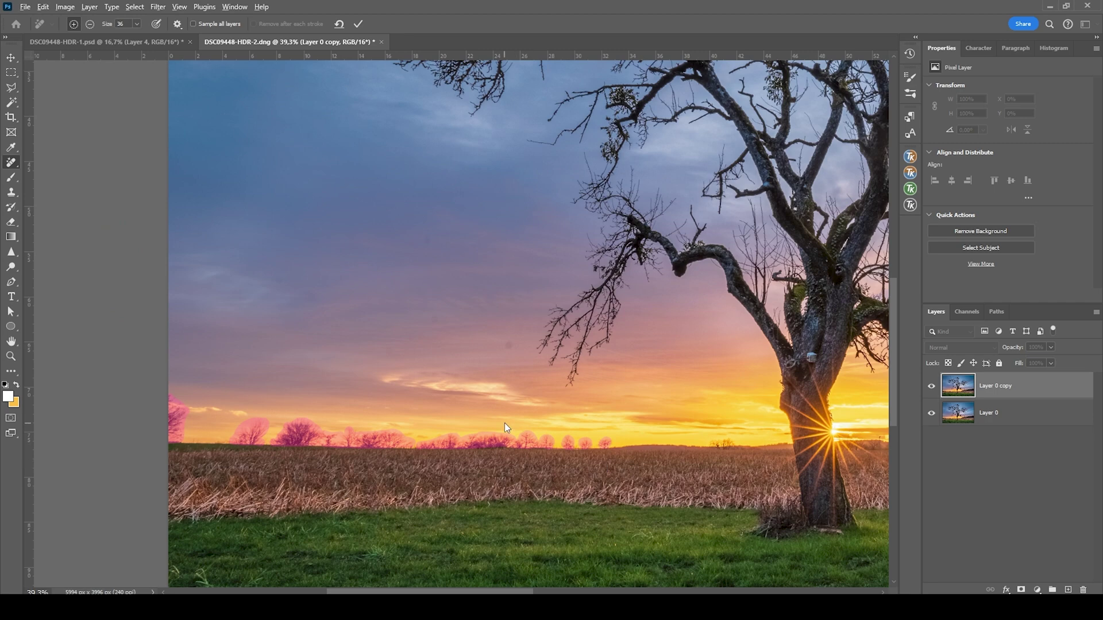
left_click(359, 23)
Step: Remove the leftover smudges along the horizon with a second Remove Tool pass
scroll(369, 429, "up", 3)
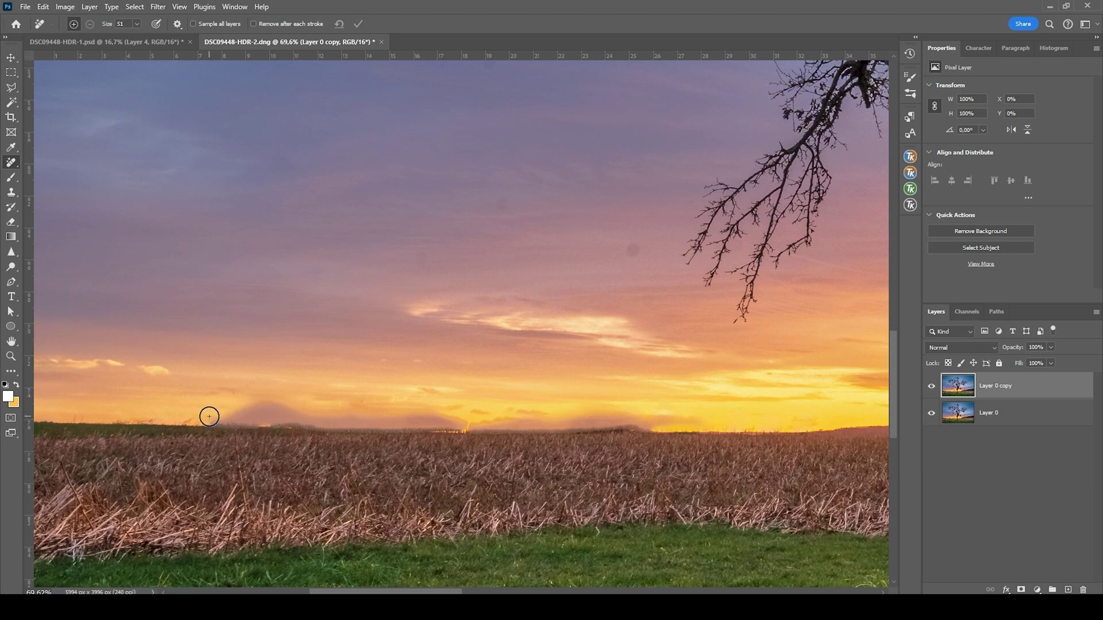
left_click_drag(210, 417, 667, 420)
left_click_drag(242, 410, 288, 411)
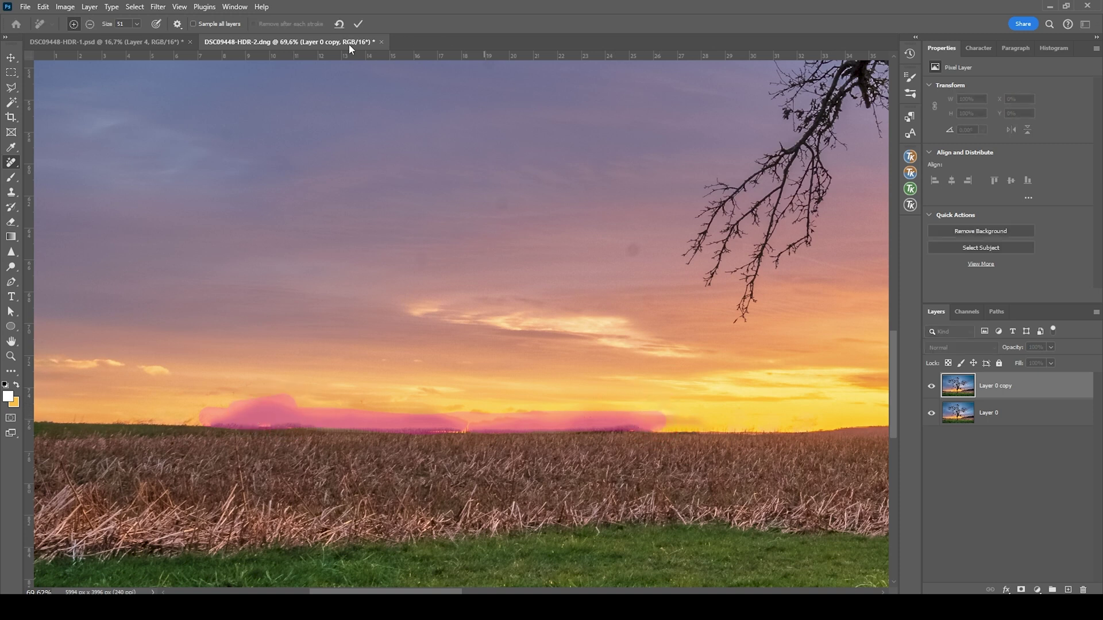
left_click(357, 25)
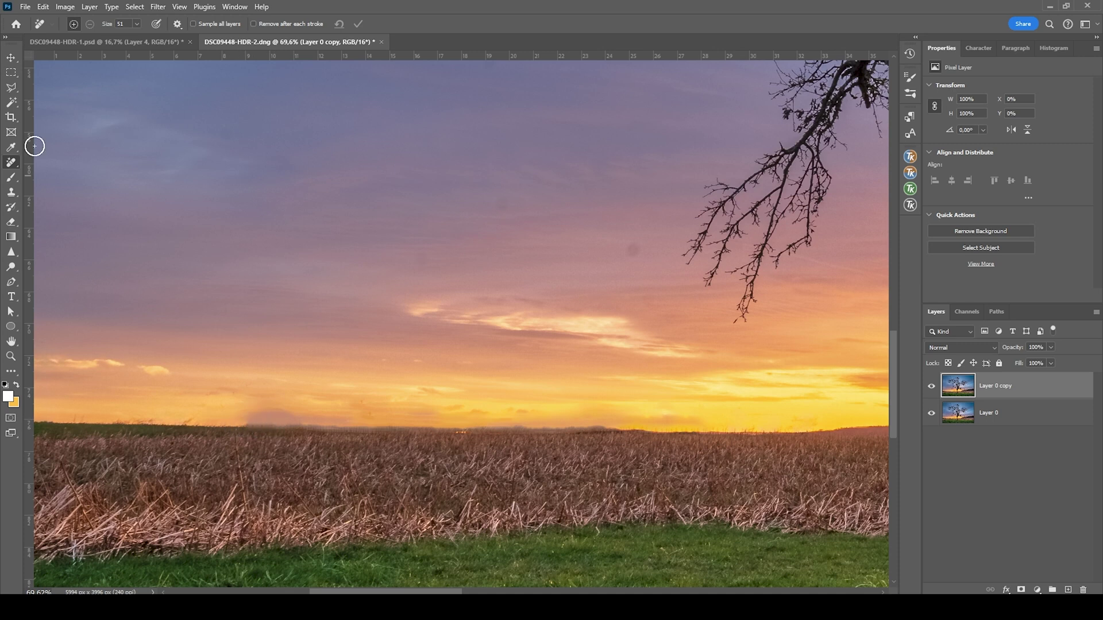
Step: Clone clean horizon sky over the pinkish haze blob using a large, soft Clone Stamp brush
left_click(11, 192)
right_click(259, 406, "alt")
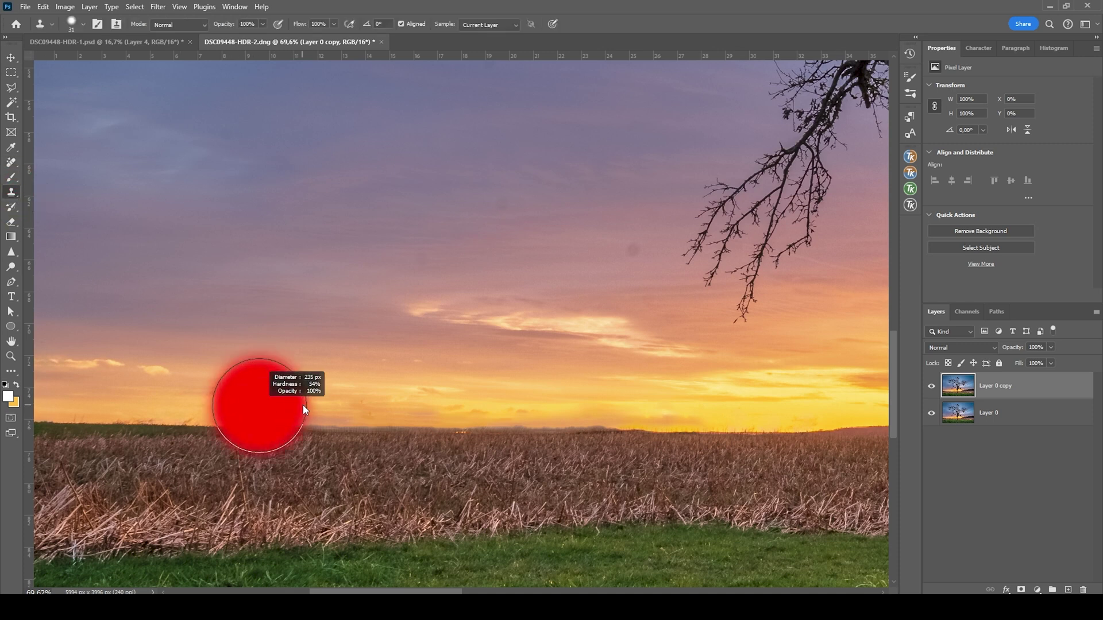
mouse_move(286, 405)
left_mouse_down()
mouse_move(302, 329)
mouse_move(288, 491)
mouse_move(319, 153)
left_mouse_up()
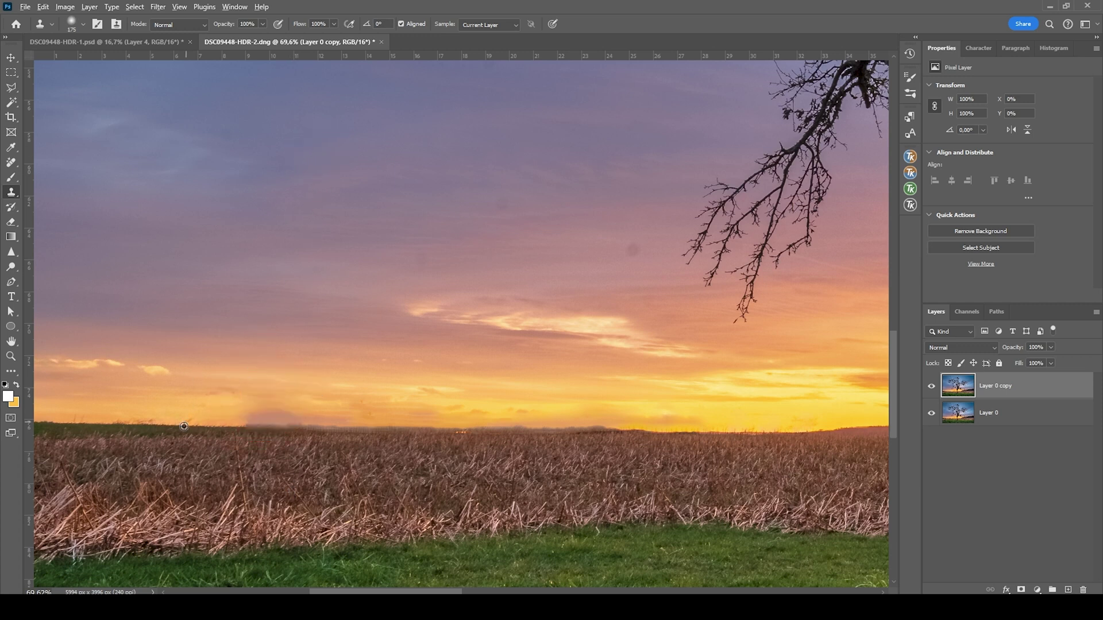
left_click(142, 424, "alt")
left_click_drag(260, 424, 338, 422)
scroll(550, 445, "down", 5)
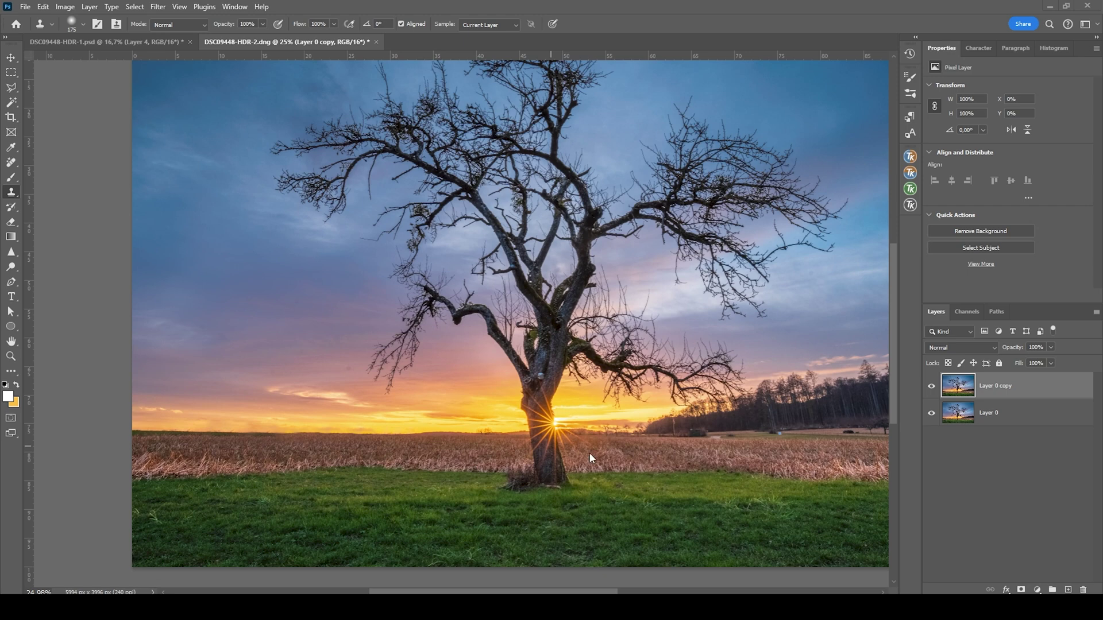
scroll(576, 450, "down", 2)
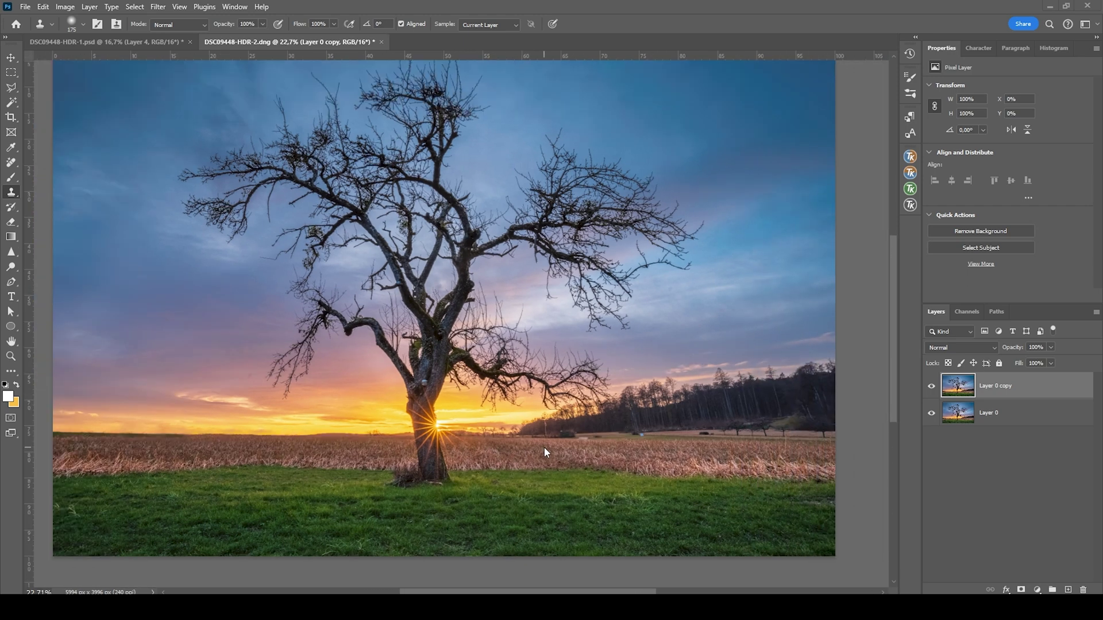
scroll(544, 447, "left", 1)
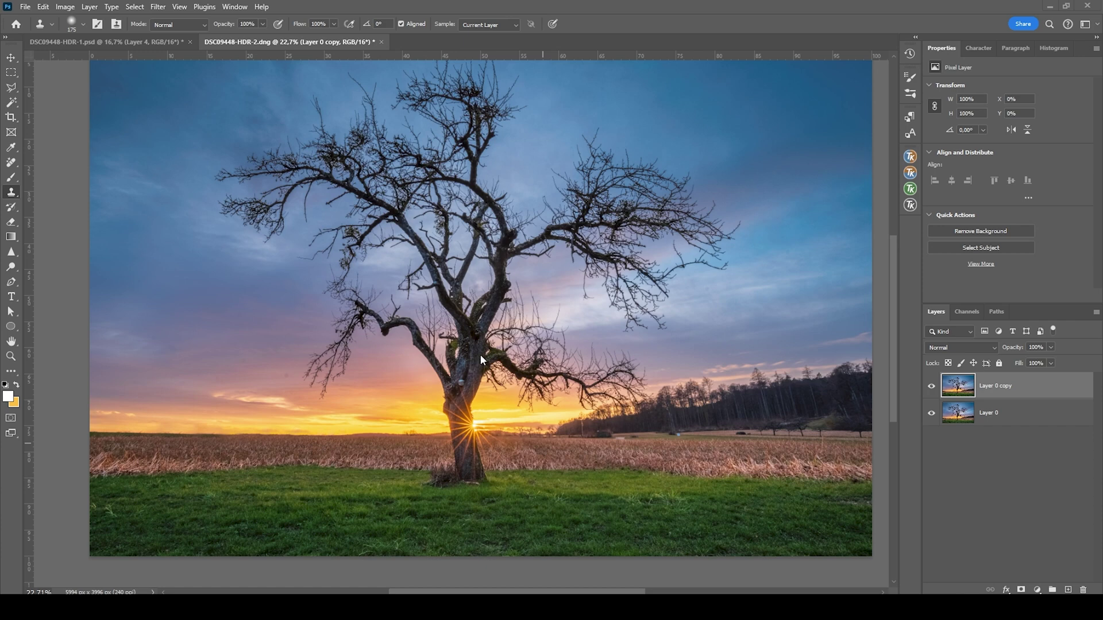
scroll(506, 362, "left", 1)
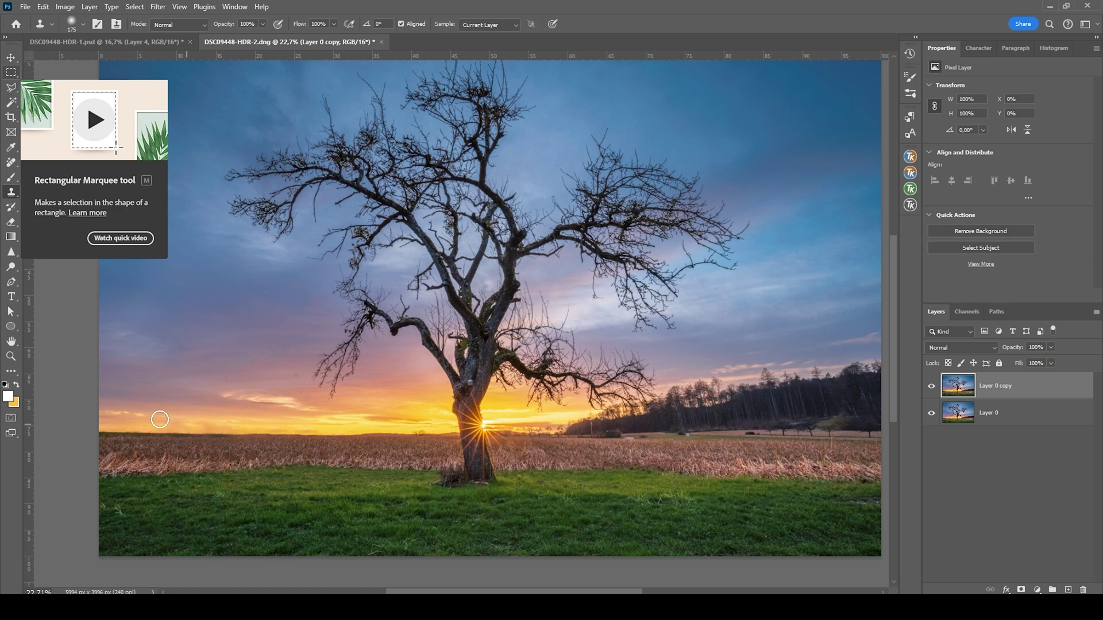
Step: Copy the sky strip left of the tree to a new layer and move it right of the tree
key("m")
left_click_drag(118, 447, 435, 397)
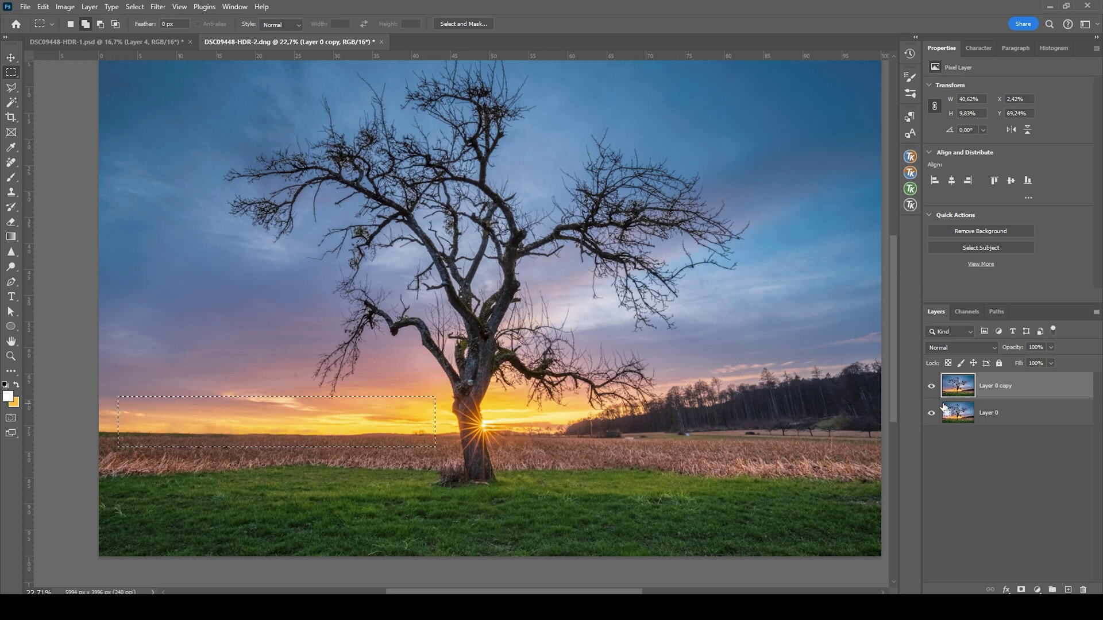
key("ctrl+j")
key("v")
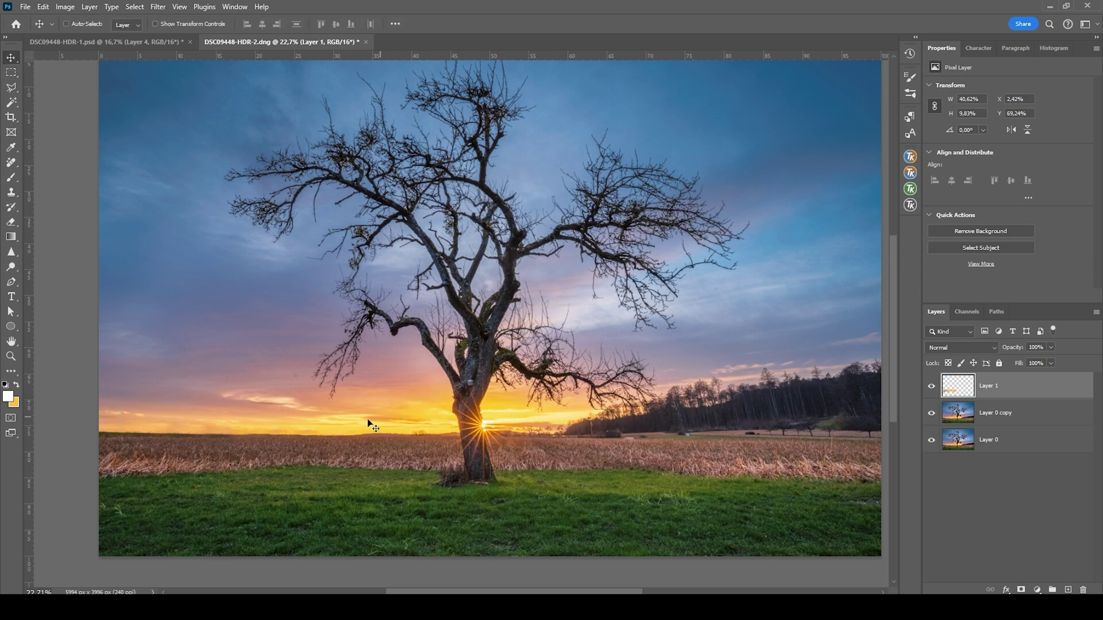
left_click_drag(369, 424, 774, 431)
Step: Flip the strip horizontally, nudge it over the forest, and add a layer mask
key("ctrl+t")
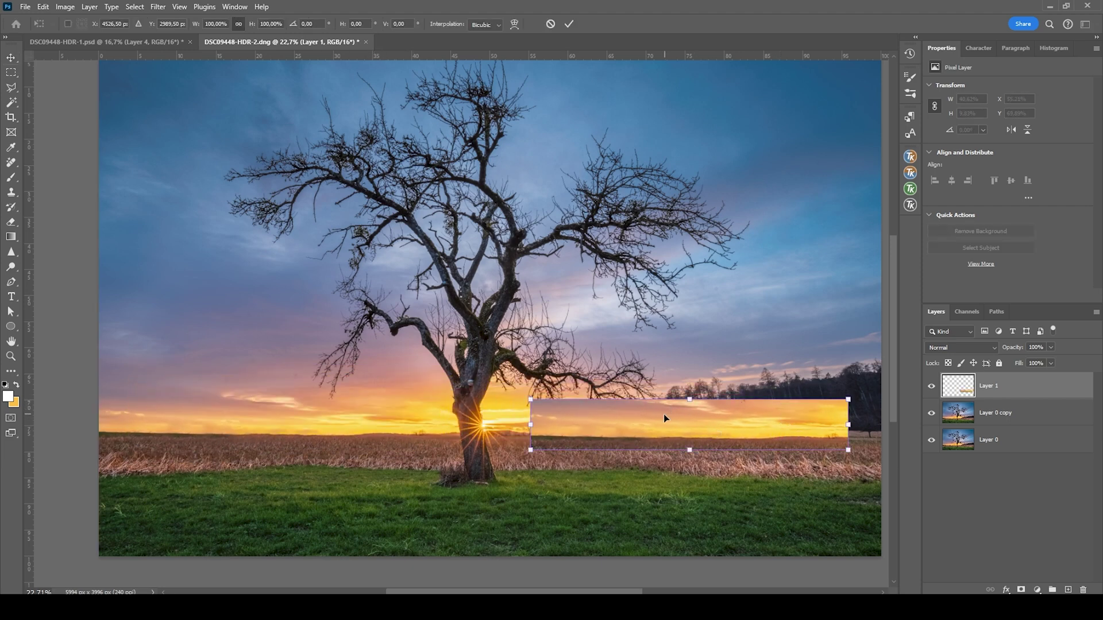
right_click(664, 415)
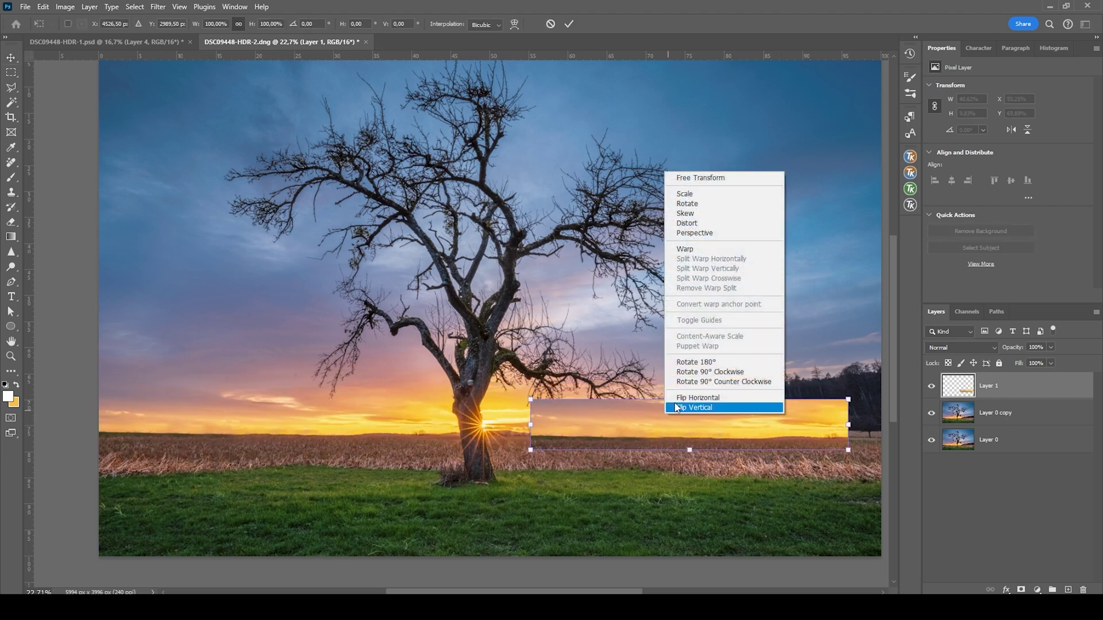
left_click(705, 397)
double_click(592, 431)
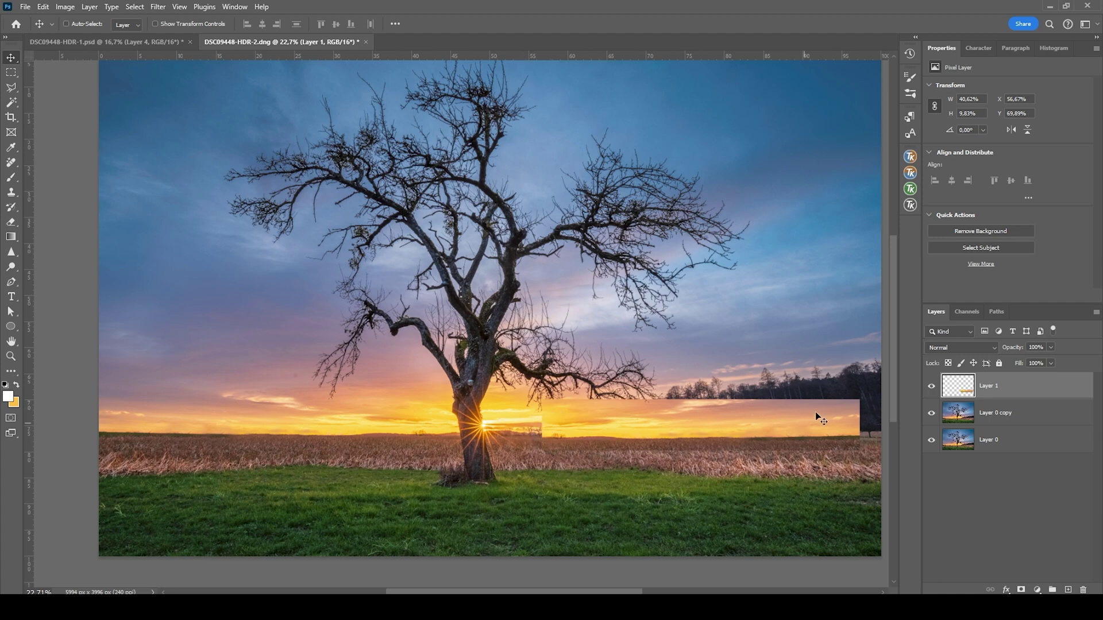
mouse_move(632, 431)
left_mouse_down()
mouse_move(643, 415)
mouse_move(646, 426)
mouse_move(626, 423)
left_mouse_up()
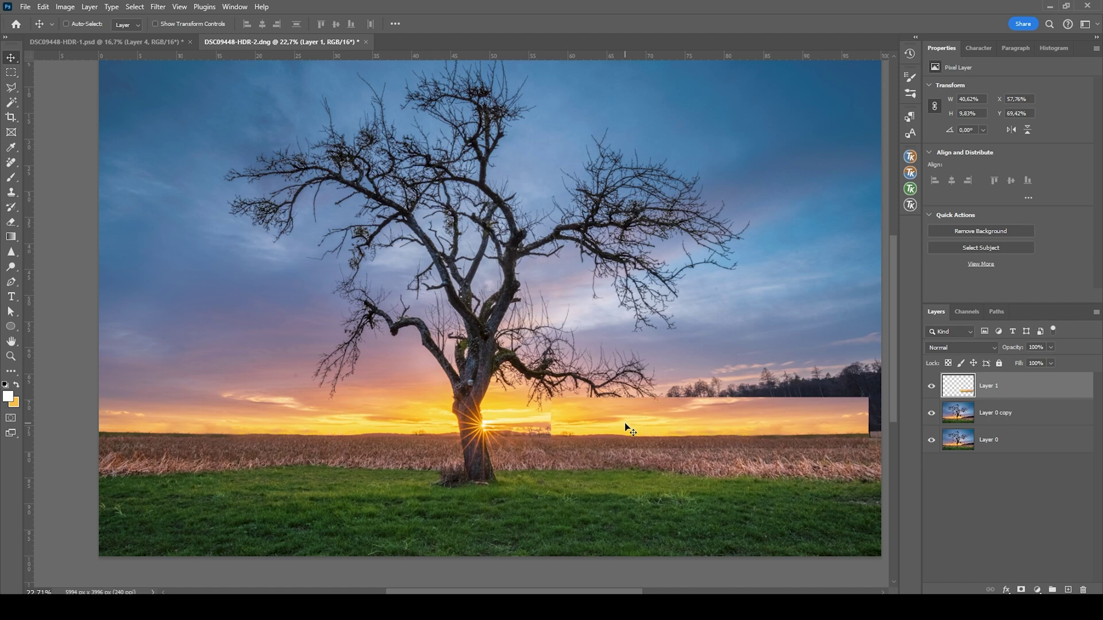
key("shift+Left")
key("shift+Left")
key("shift+Left")
key("shift+Left")
key("Up")
key("Up")
key("Up")
key("Up")
key("Up")
key("Up")
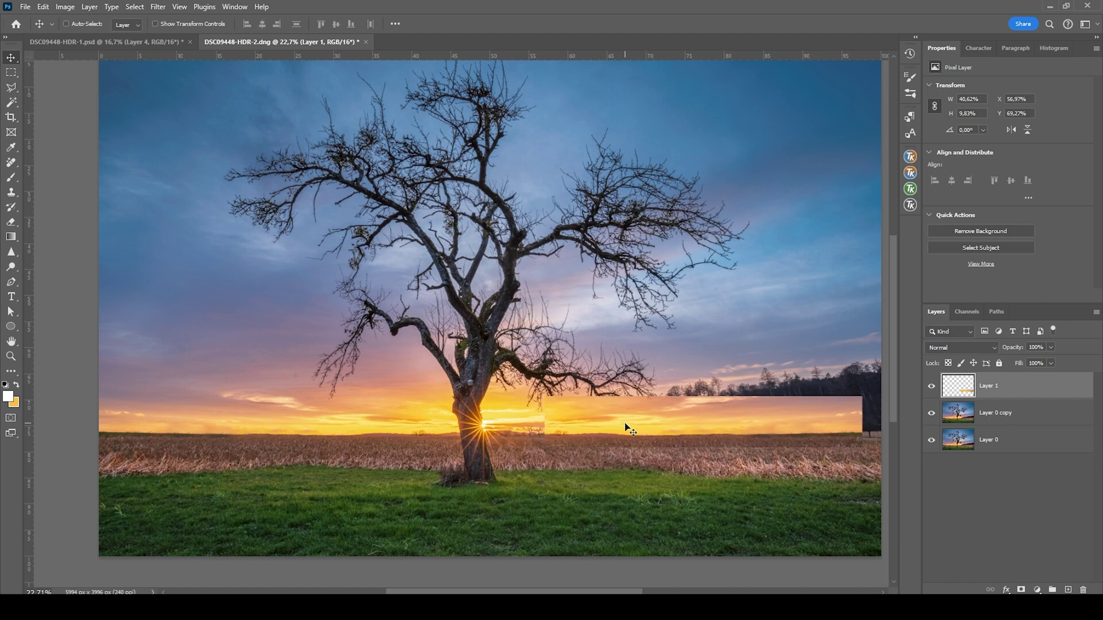
key("Down")
key("Down")
key("Down")
key("Down")
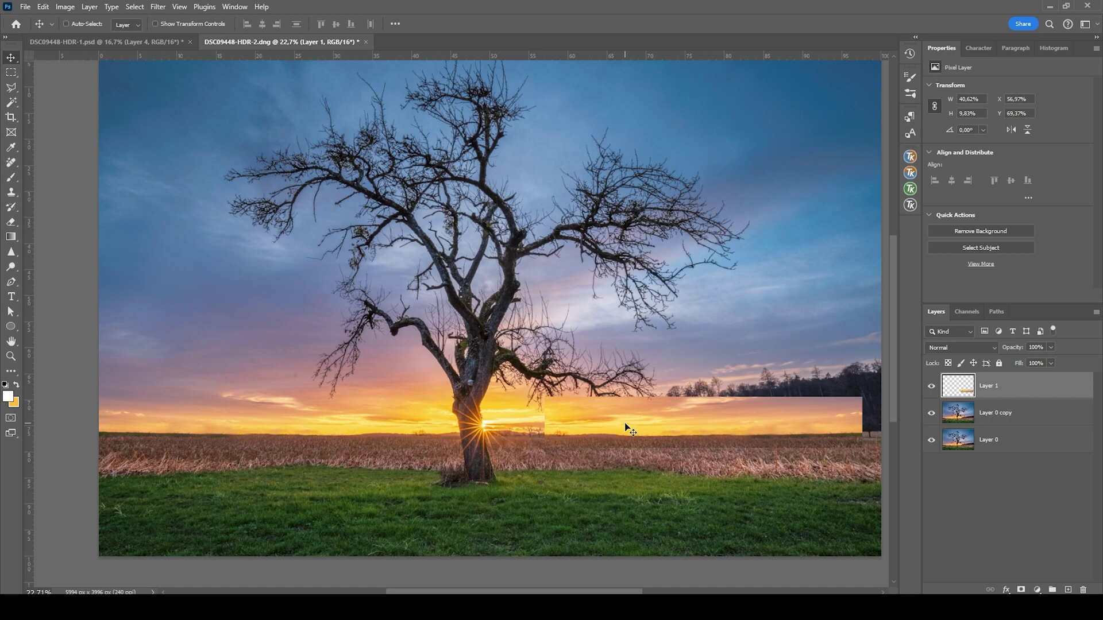
left_click(1021, 590)
Step: Paint black on Layer 1's mask with a roughly 353 px brush to hide the strip's seam
key("d")
key("b")
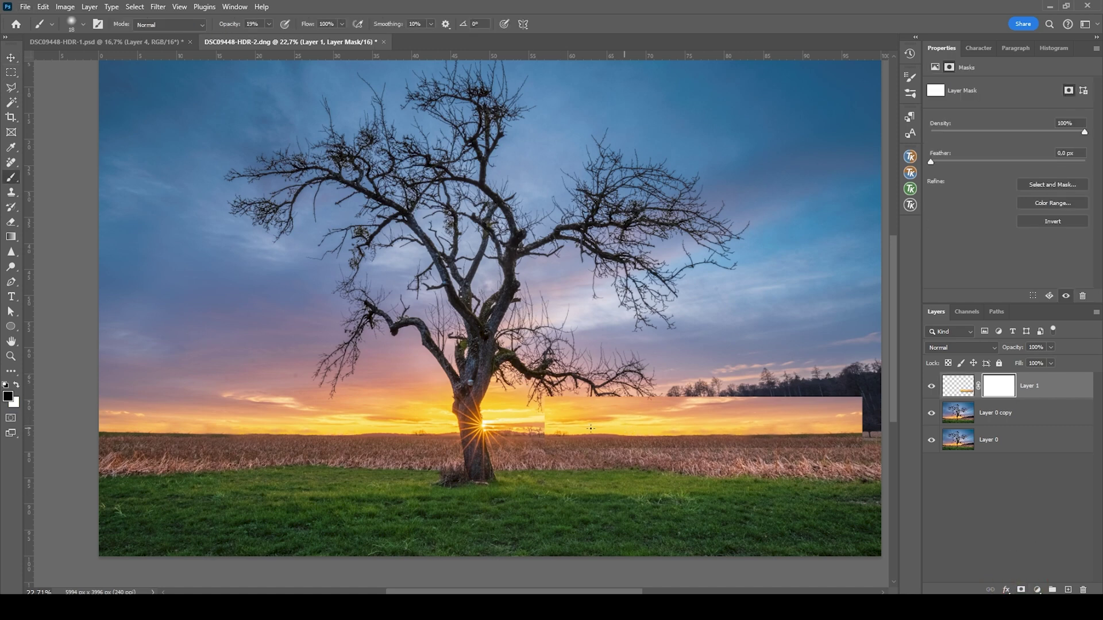
mouse_move(528, 428)
left_mouse_down()
mouse_move(569, 428)
mouse_move(546, 414)
left_mouse_up()
mouse_move(268, 23)
left_mouse_down()
mouse_move(278, 41)
mouse_move(315, 39)
left_mouse_up()
scroll(632, 459, "up", 3)
left_click_drag(546, 462, 500, 458)
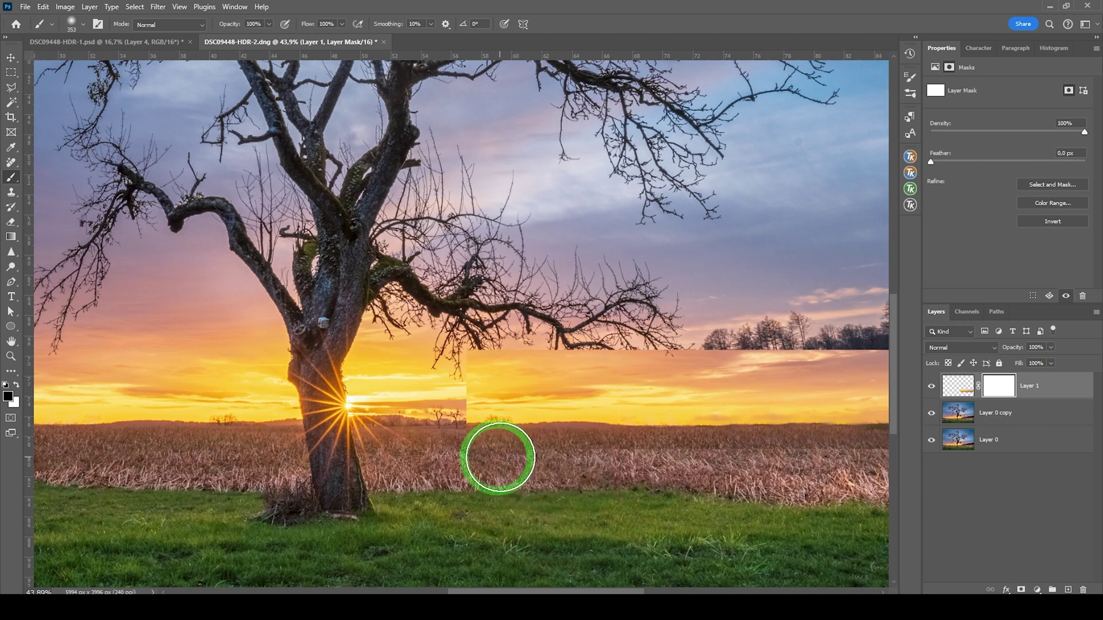
mouse_move(388, 445)
left_mouse_down()
mouse_move(439, 448)
mouse_move(434, 360)
mouse_move(477, 307)
mouse_move(487, 329)
left_mouse_up()
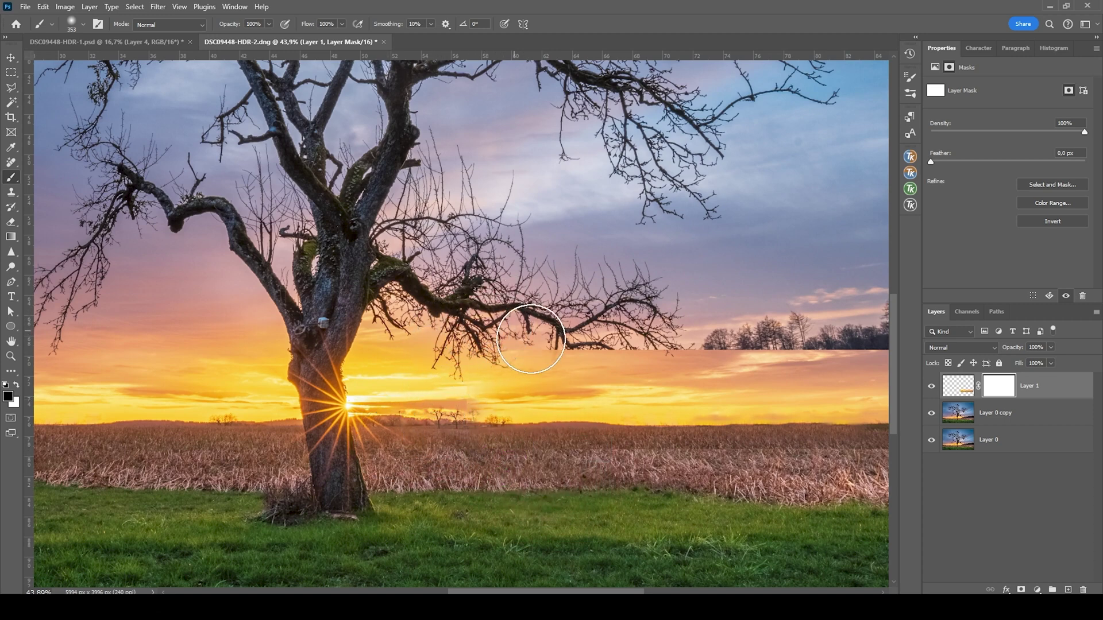
left_click_drag(494, 341, 638, 345)
scroll(493, 443, "down", 2)
scroll(649, 466, "right", 2)
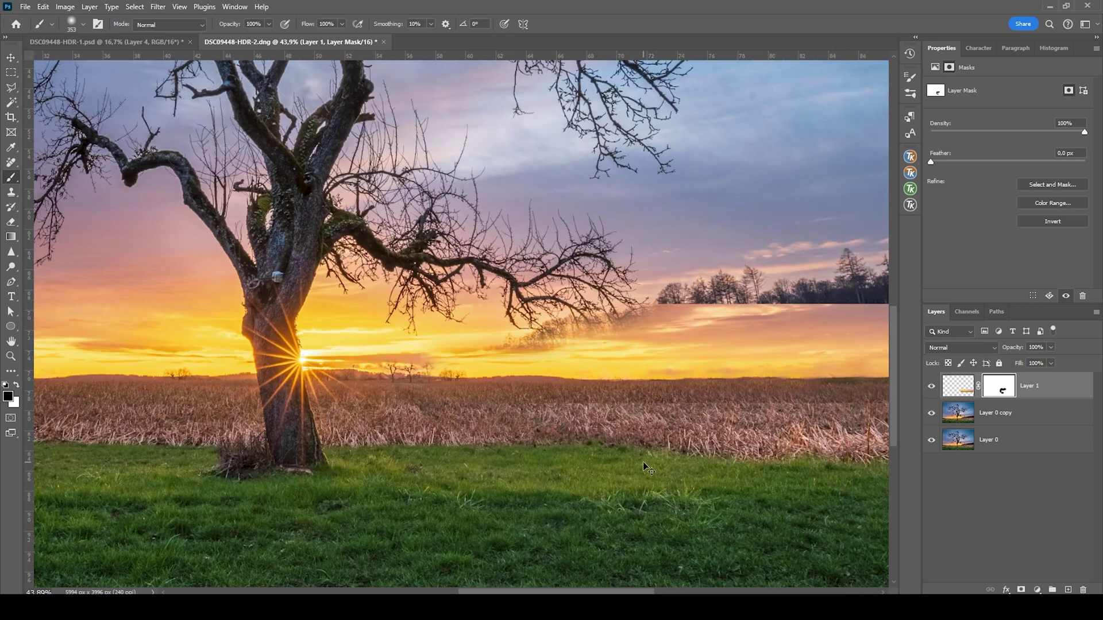
scroll(649, 468, "right", 4)
key("bracketleft")
key("bracketleft")
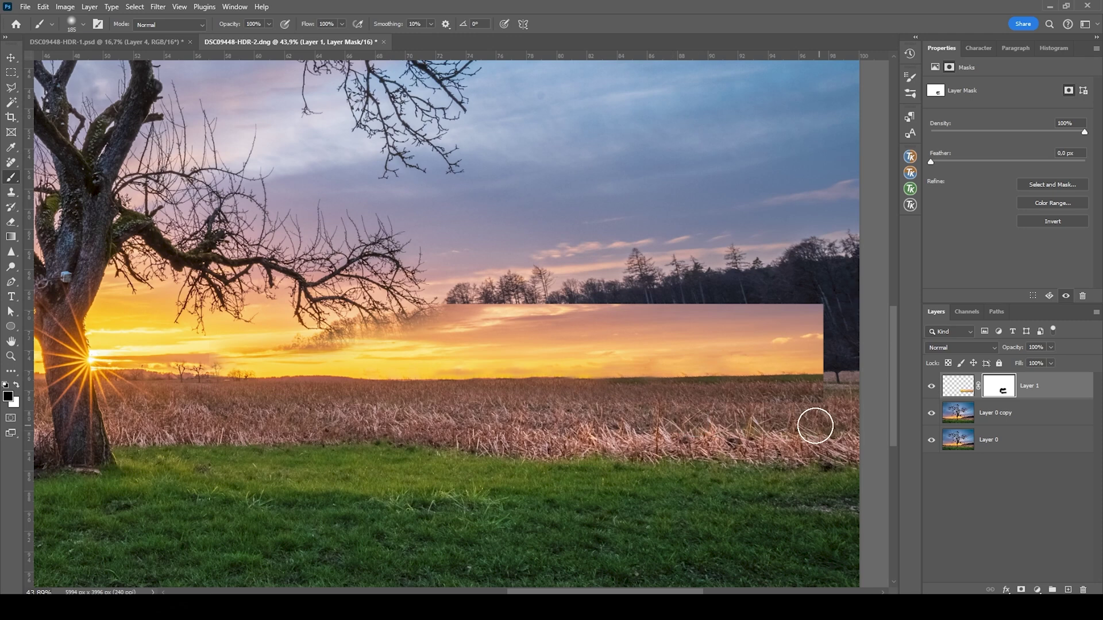
scroll(815, 426, "down", 2)
Step: Slide the sky strip right so it lines up with the image edge
key("v")
left_click_drag(687, 366, 714, 364)
scroll(678, 420, "up", 2)
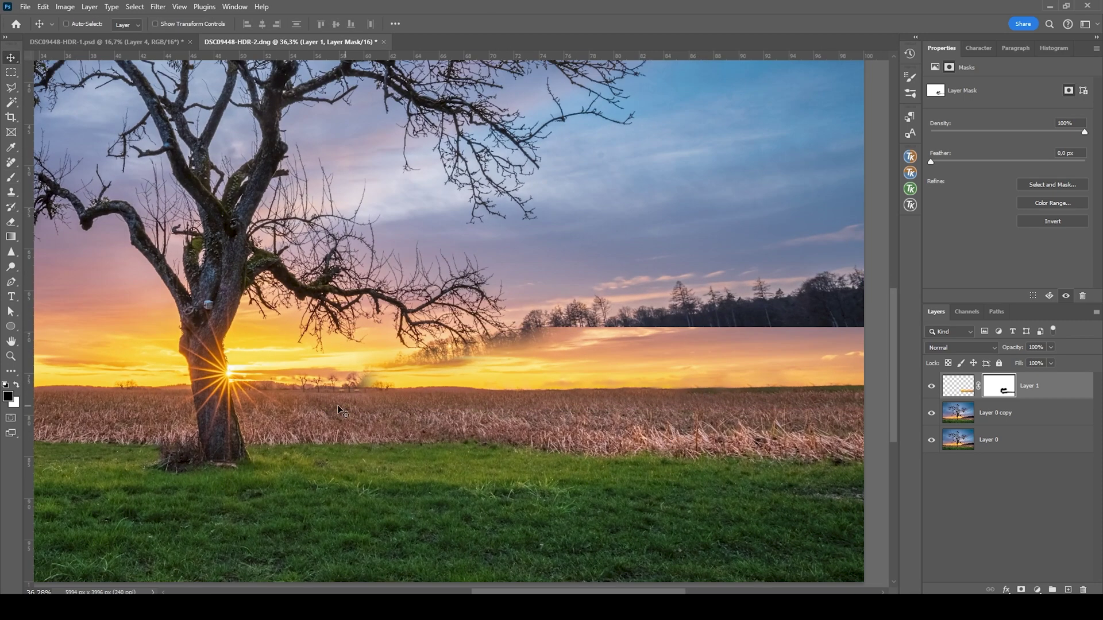
scroll(343, 411, "down", 2)
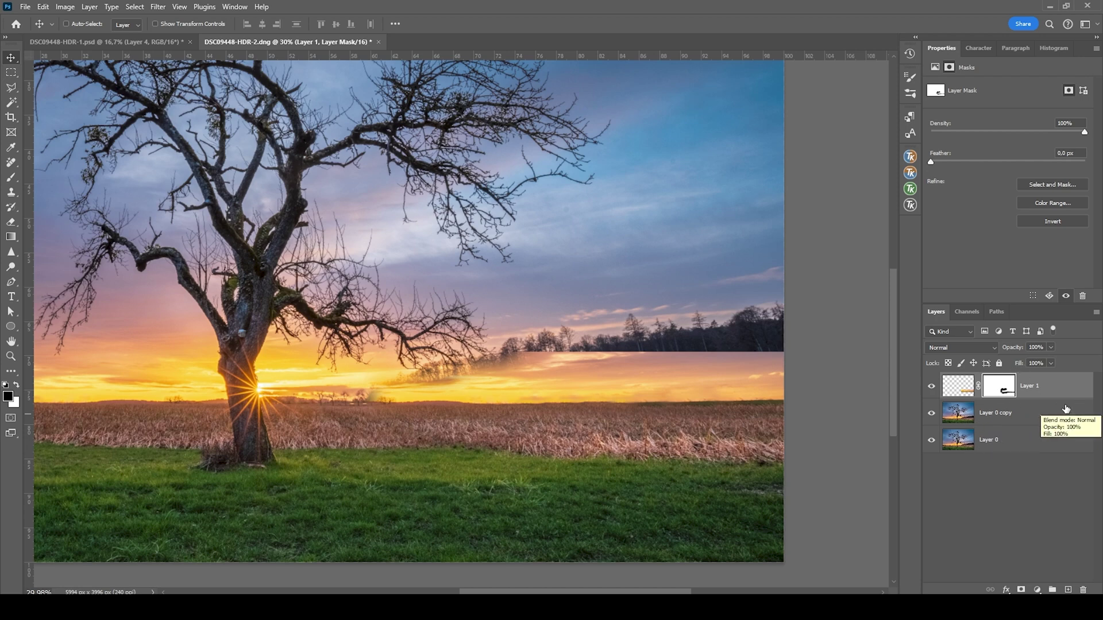
Step: Stamp all visible layers into a new merged layer with Ctrl+Shift+Alt+E
key("ctrl")
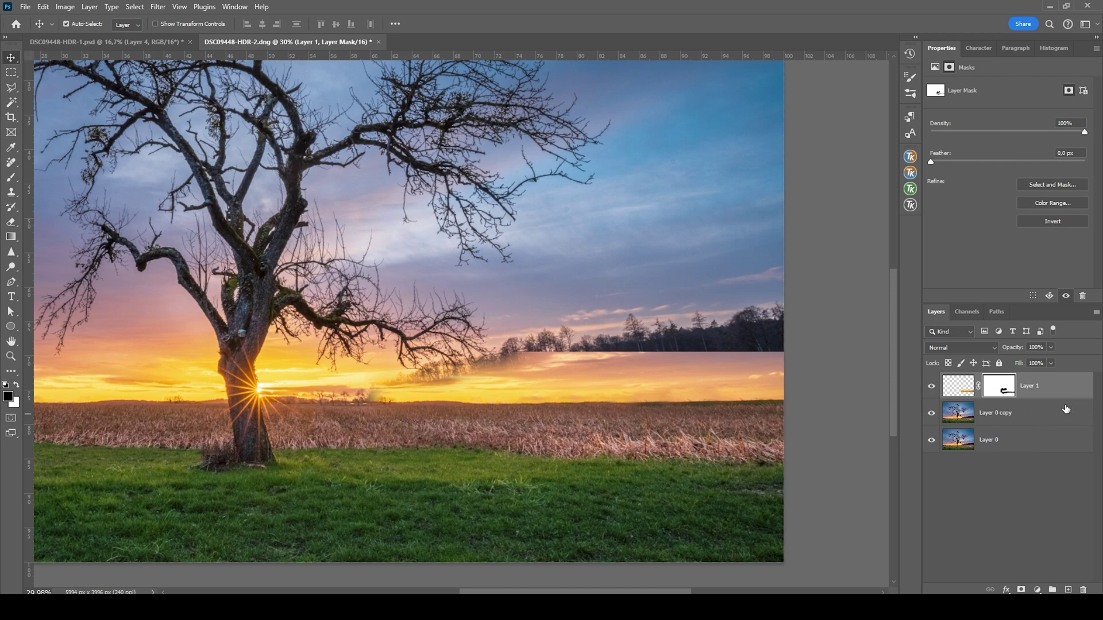
key("ctrl+shift+alt+e")
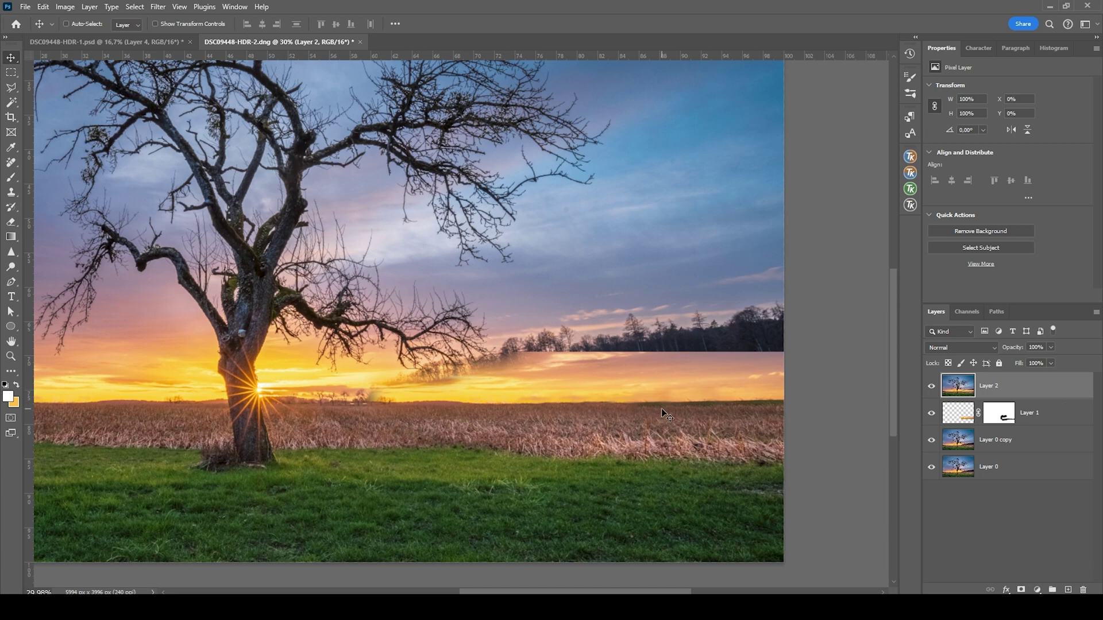
left_click(7, 86)
scroll(778, 443, "up", 5)
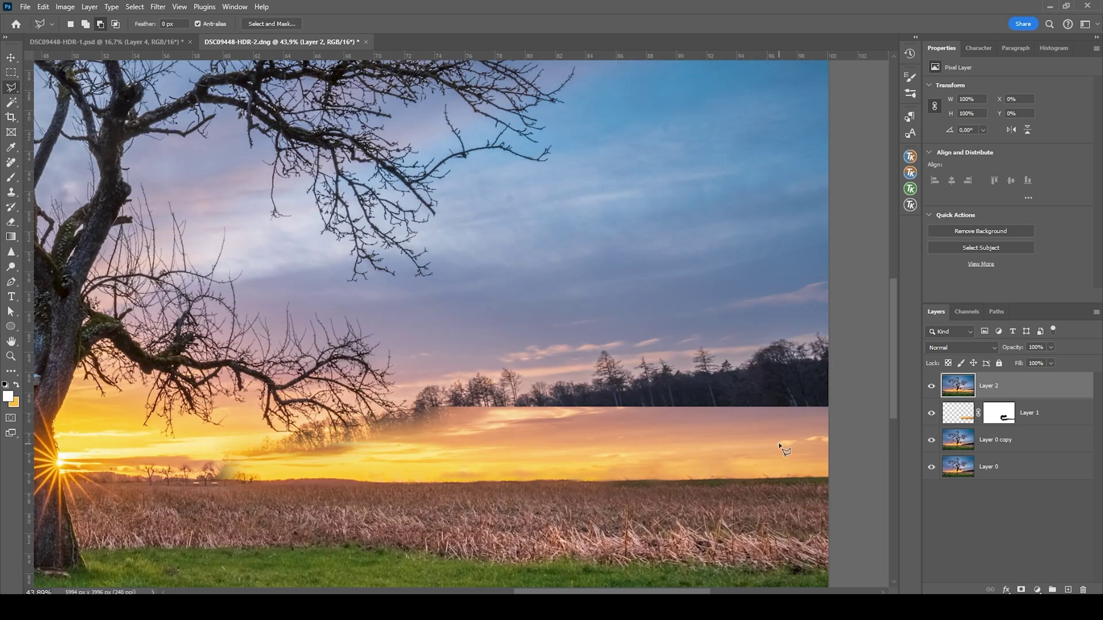
Step: Lasso the right-side forest silhouette and replace it with sky via Generative Fill
left_click(829, 403)
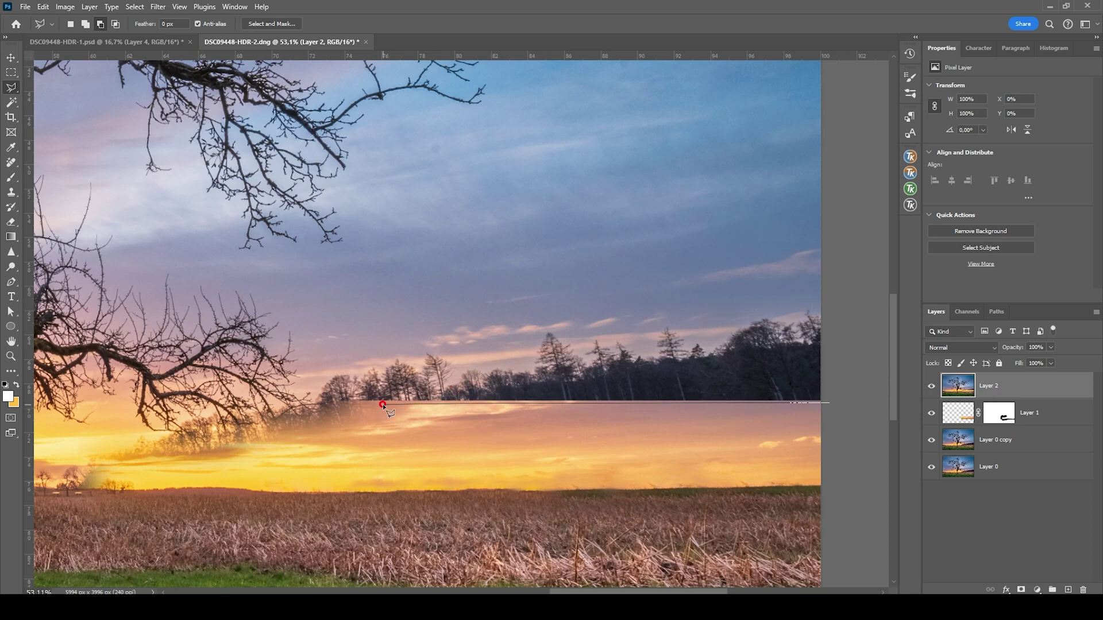
left_click(339, 429)
left_click(425, 347)
left_click(459, 366)
left_click(548, 324)
left_click(586, 347)
left_click(646, 350)
left_click(750, 313)
left_click(830, 303)
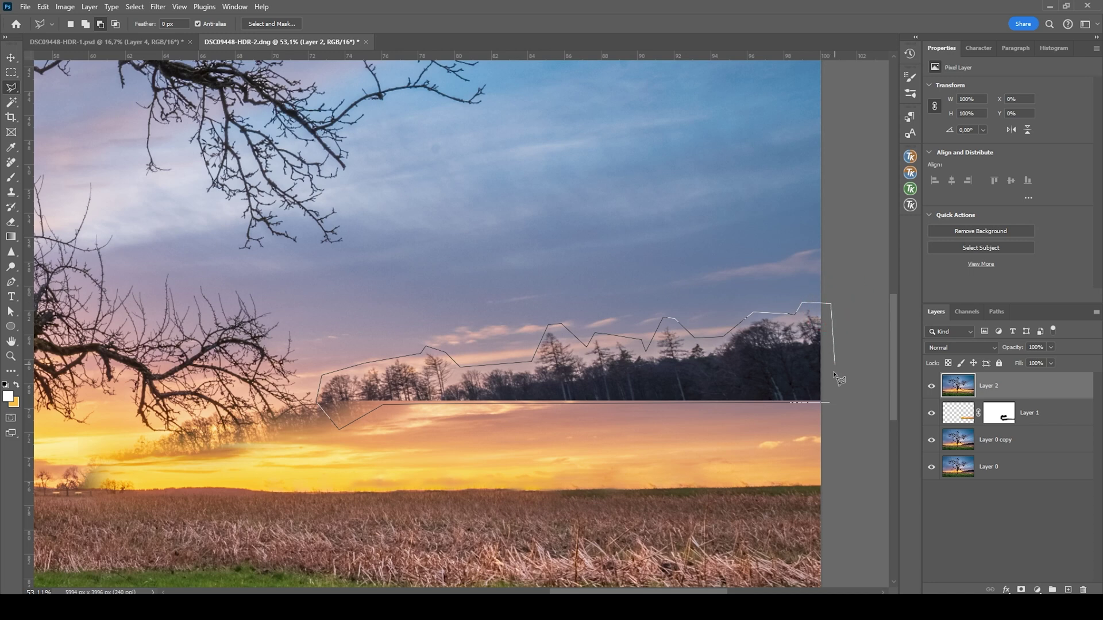
left_click(826, 398)
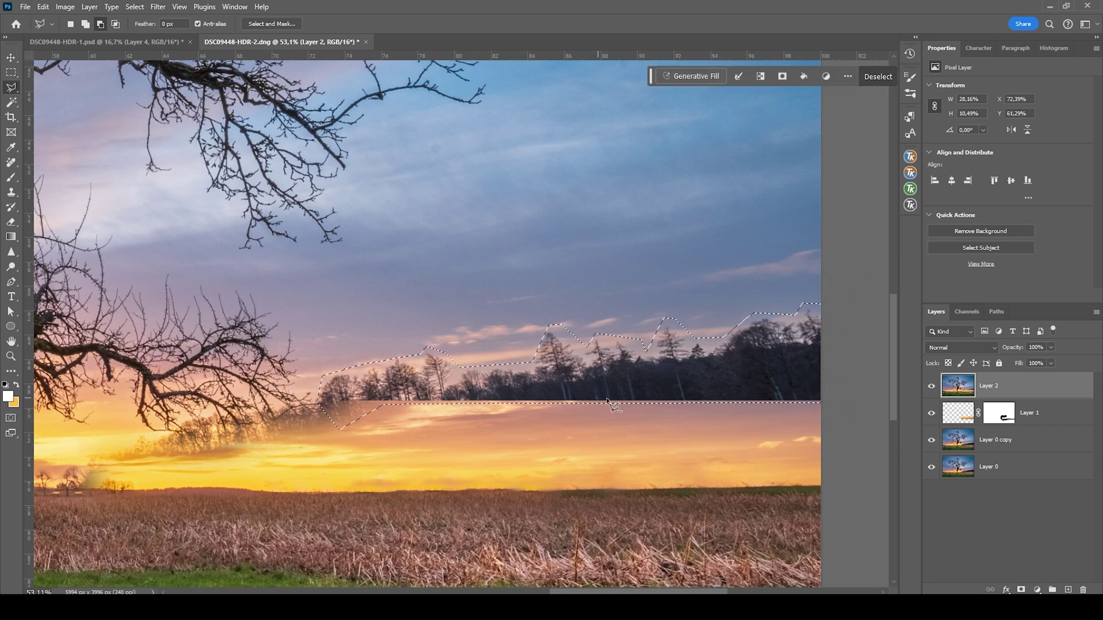
left_click(694, 76)
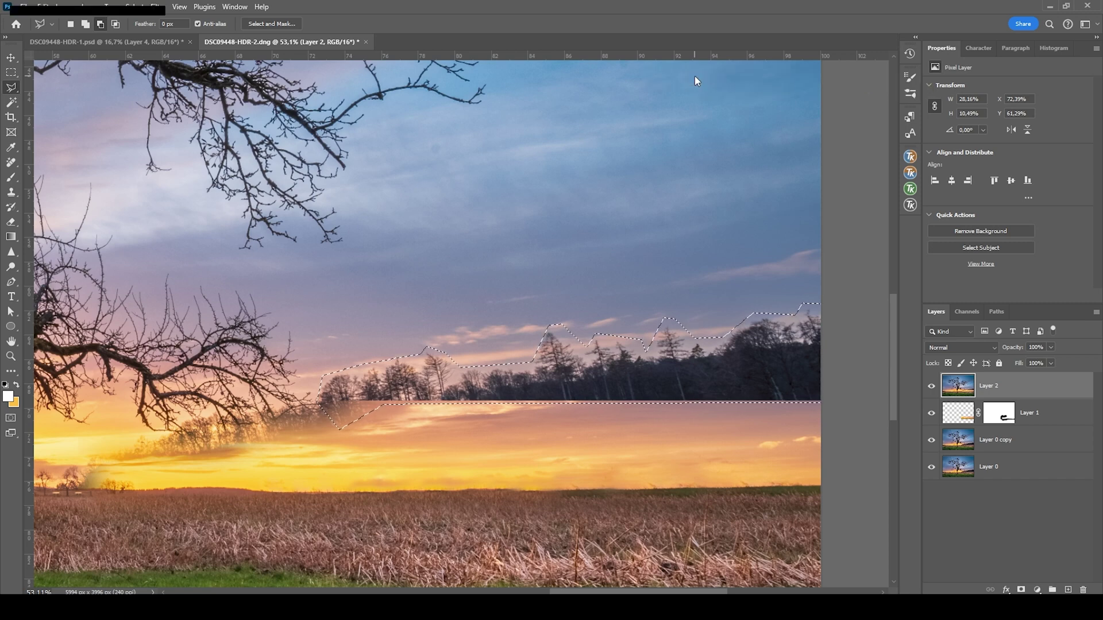
left_click(891, 77)
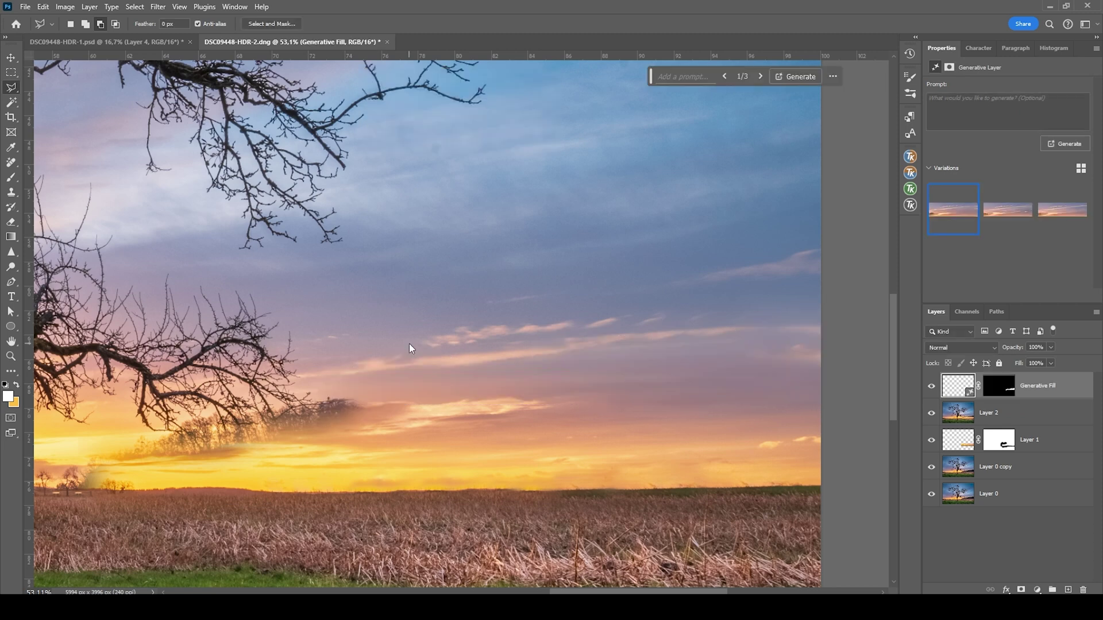
Step: Trace a polygonal selection around the faded treetop streak beneath the branches
scroll(413, 468, "up", 5)
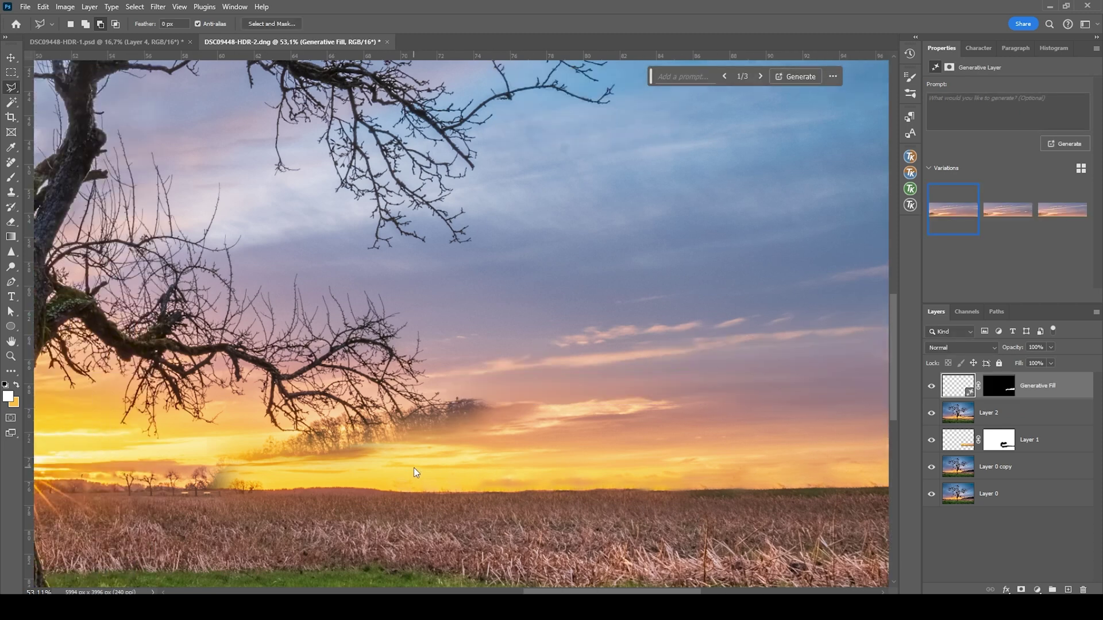
scroll(304, 486, "left", 3)
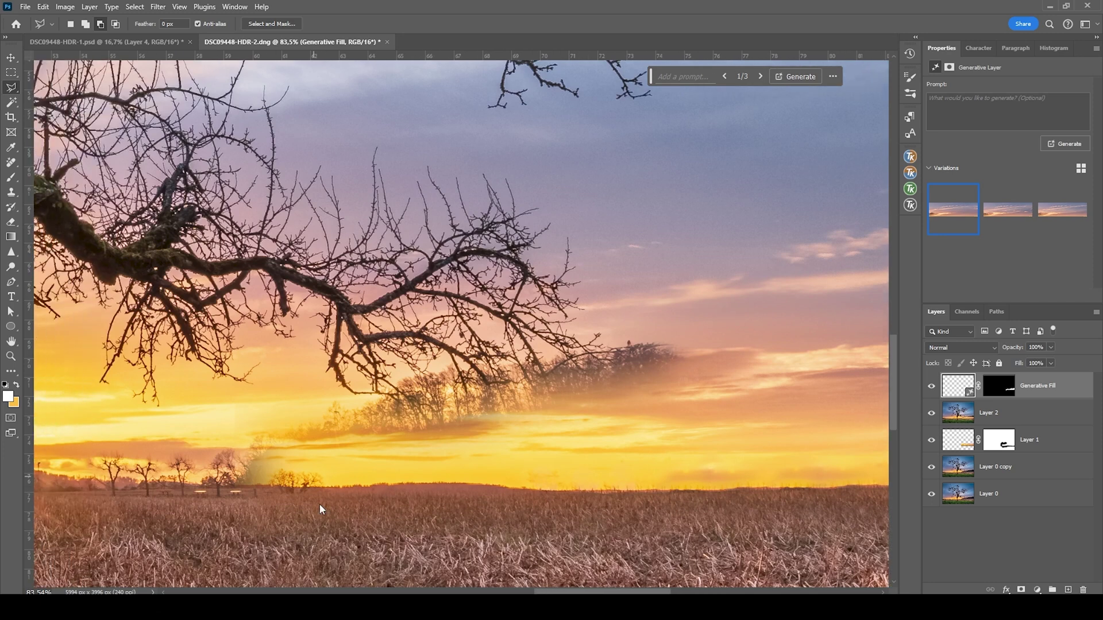
left_click(236, 442)
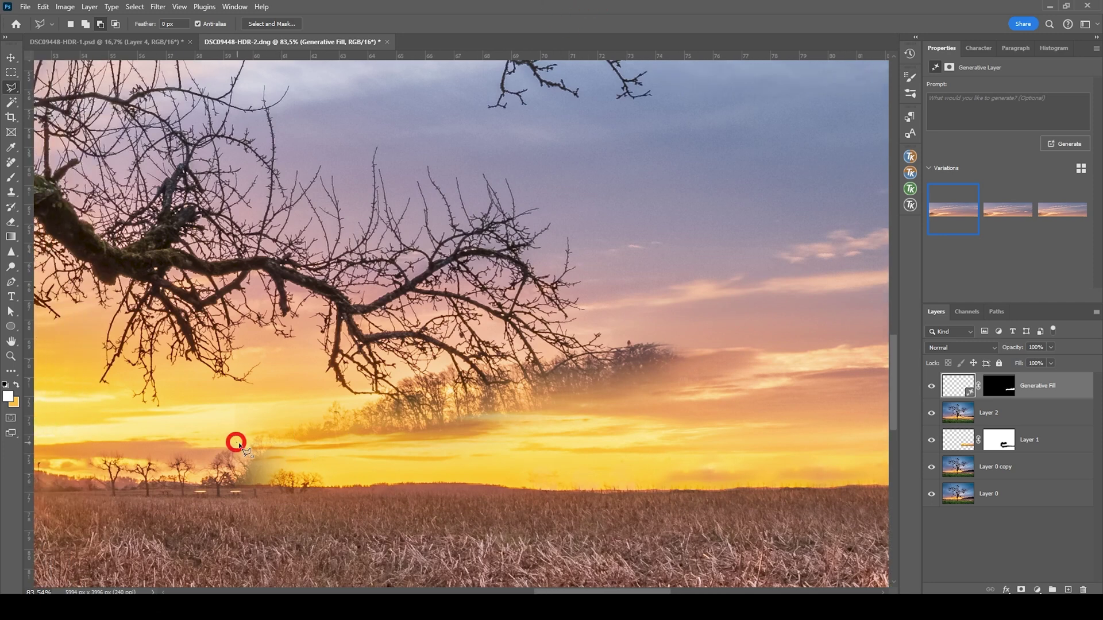
left_click(249, 467)
left_click(454, 440)
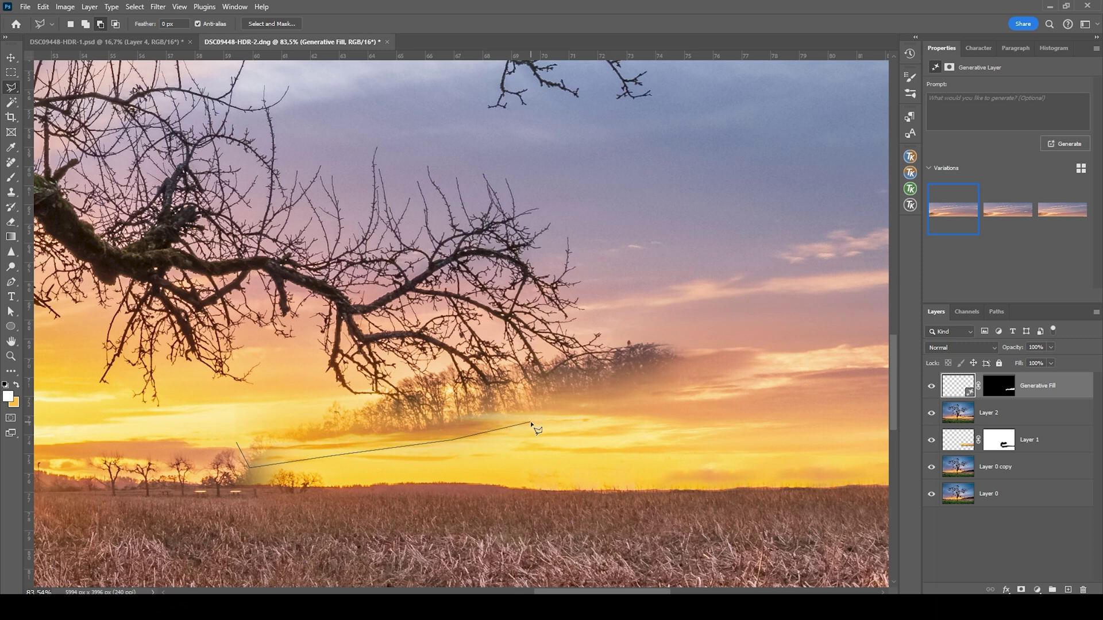
left_click(529, 423)
left_click(715, 407)
left_click(775, 344)
left_click(664, 329)
left_click(609, 333)
left_click(550, 357)
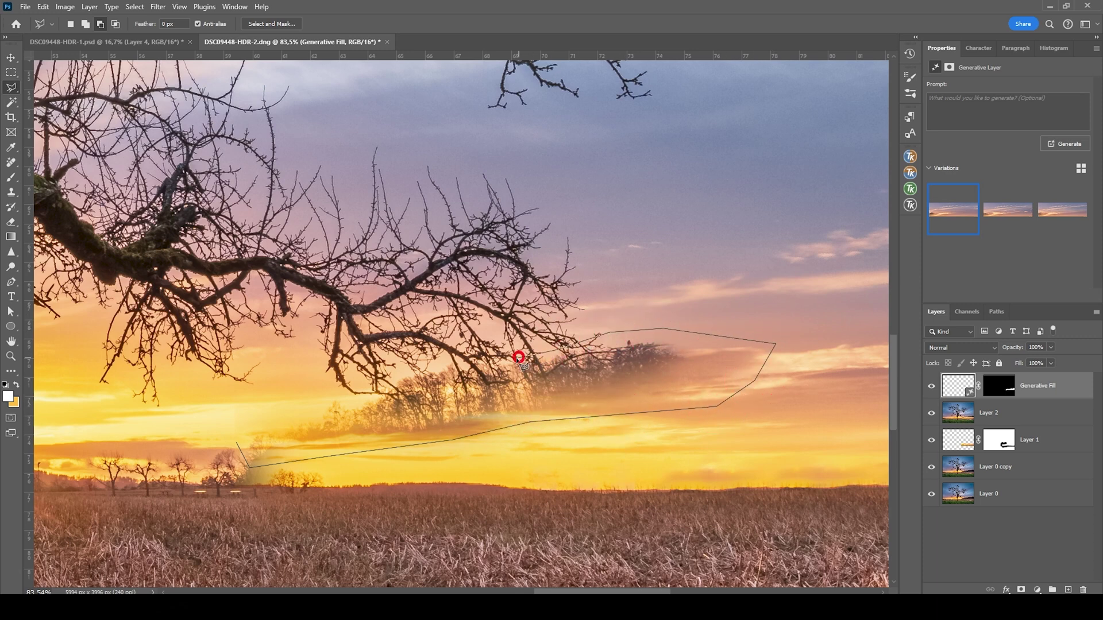
left_click(478, 363)
left_click(441, 363)
left_click(392, 377)
left_click(315, 390)
left_click(292, 404)
left_click(245, 421)
left_click(236, 439)
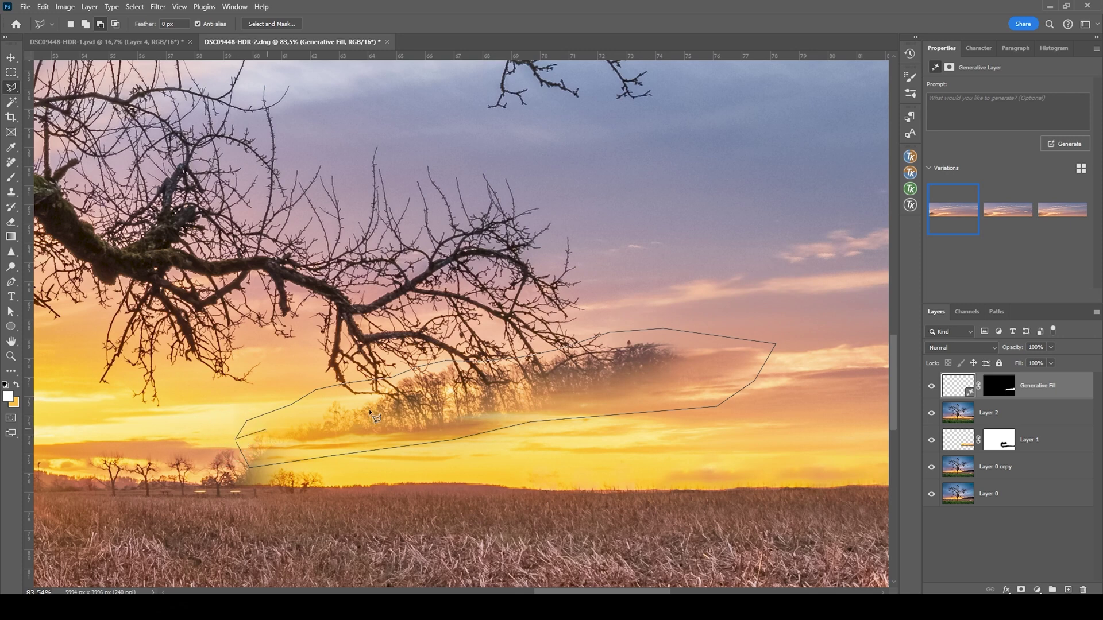
double_click(237, 440)
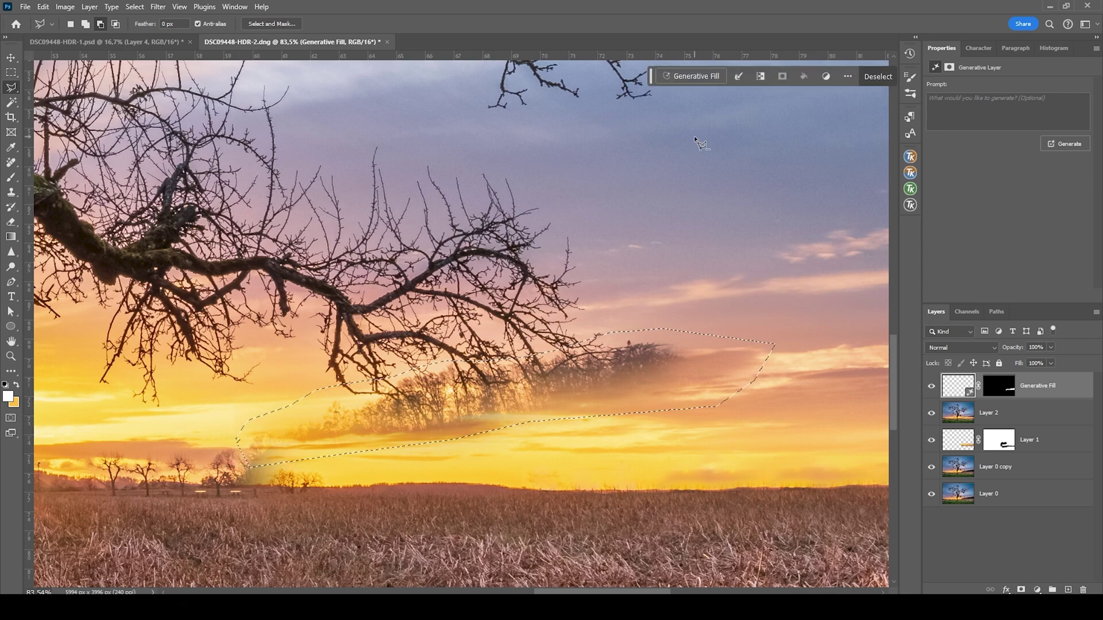
Step: Generative Fill the streak selection with an empty prompt to leave clean sky
left_click(697, 77)
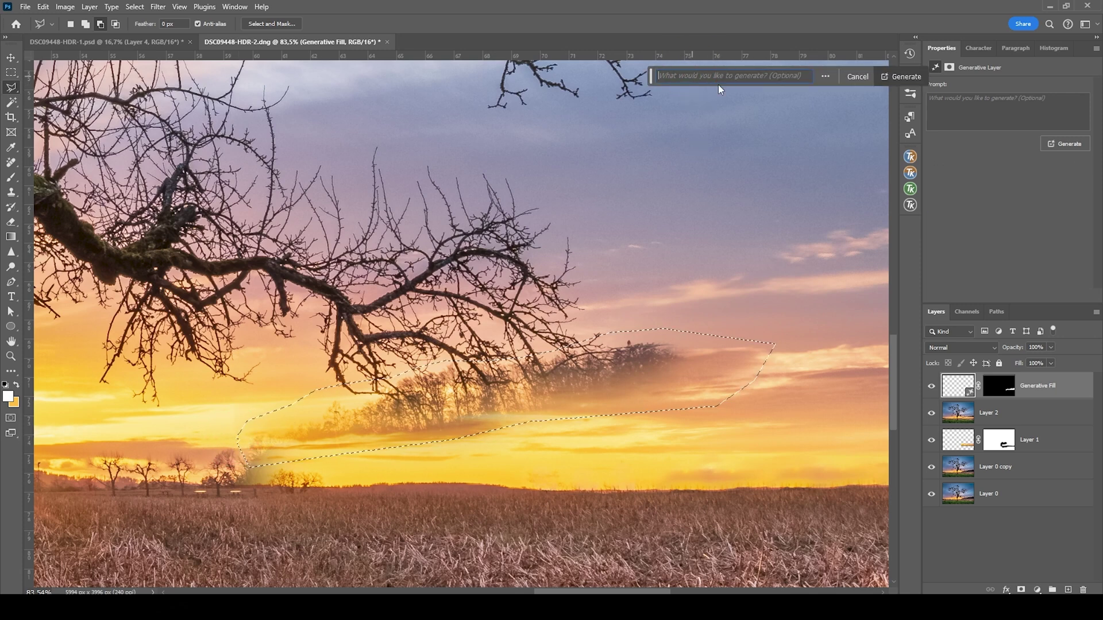
left_click(899, 77)
scroll(692, 362, "down", 3)
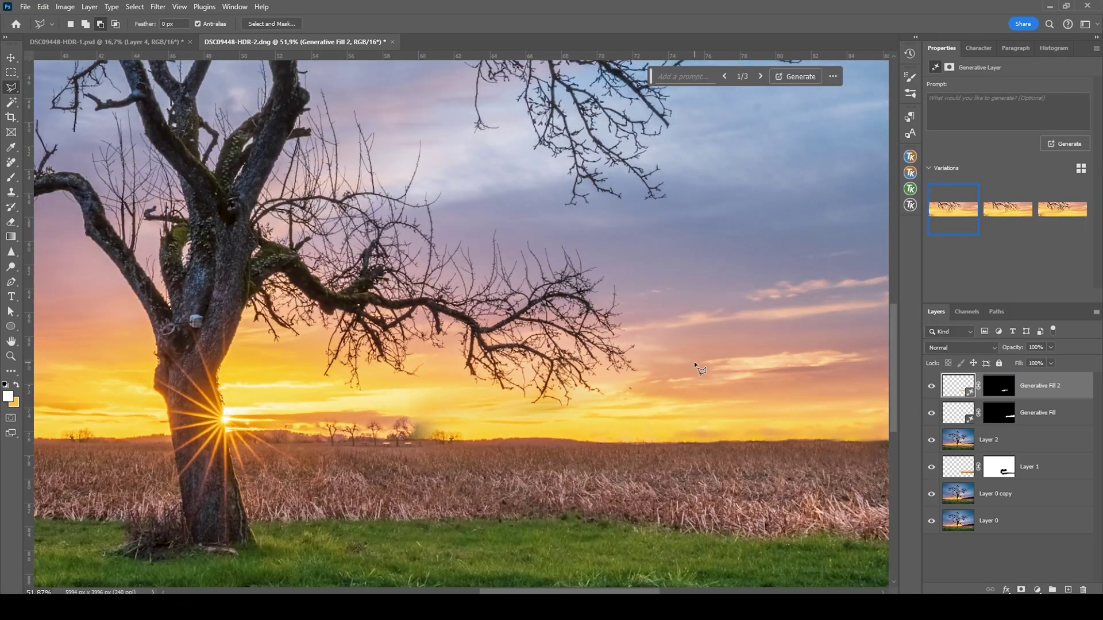
scroll(654, 376, "down", 4)
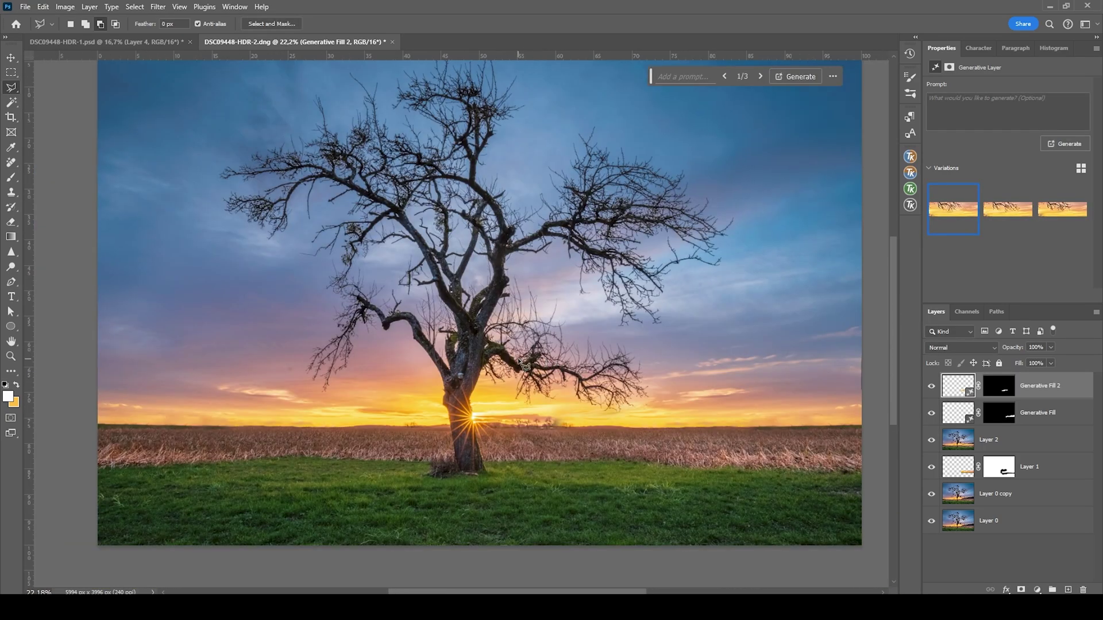
Step: Lasso-select the small trees on the horizon to the right of the sun
scroll(587, 459, "up", 8)
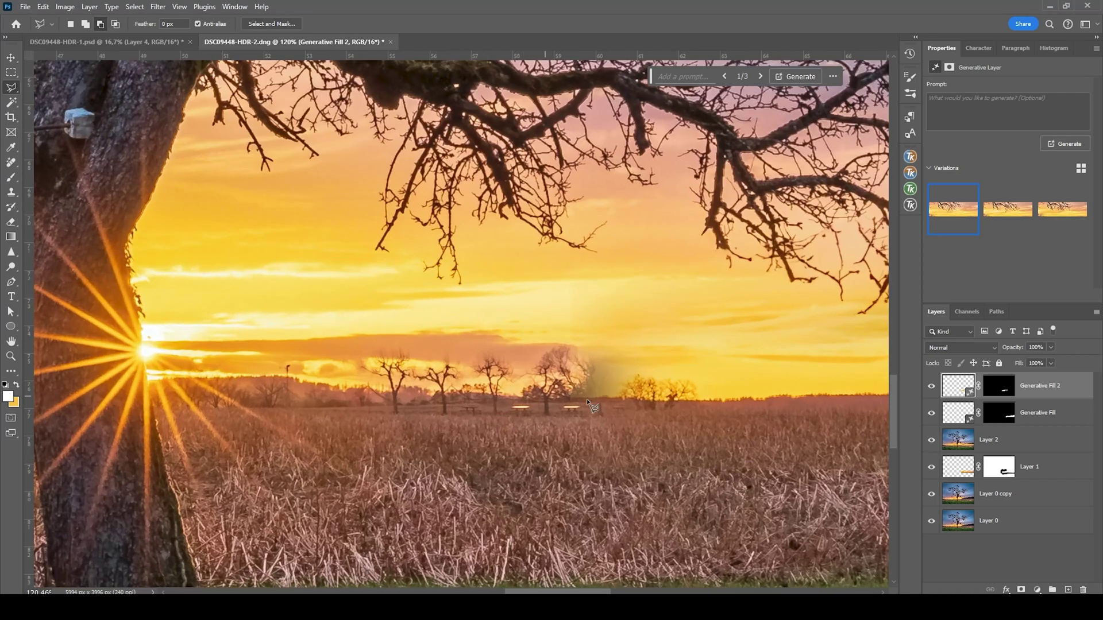
left_click(365, 346)
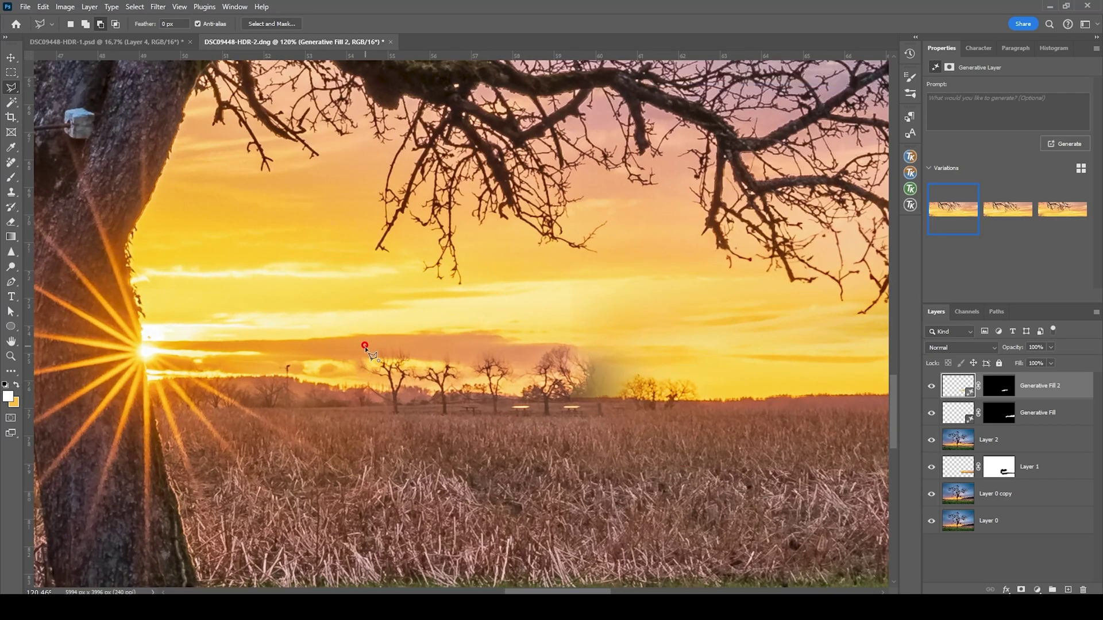
mouse_move(360, 420)
left_mouse_down()
mouse_move(533, 430)
mouse_move(690, 411)
left_mouse_up()
left_click(620, 341)
left_click(474, 334)
left_click(365, 346)
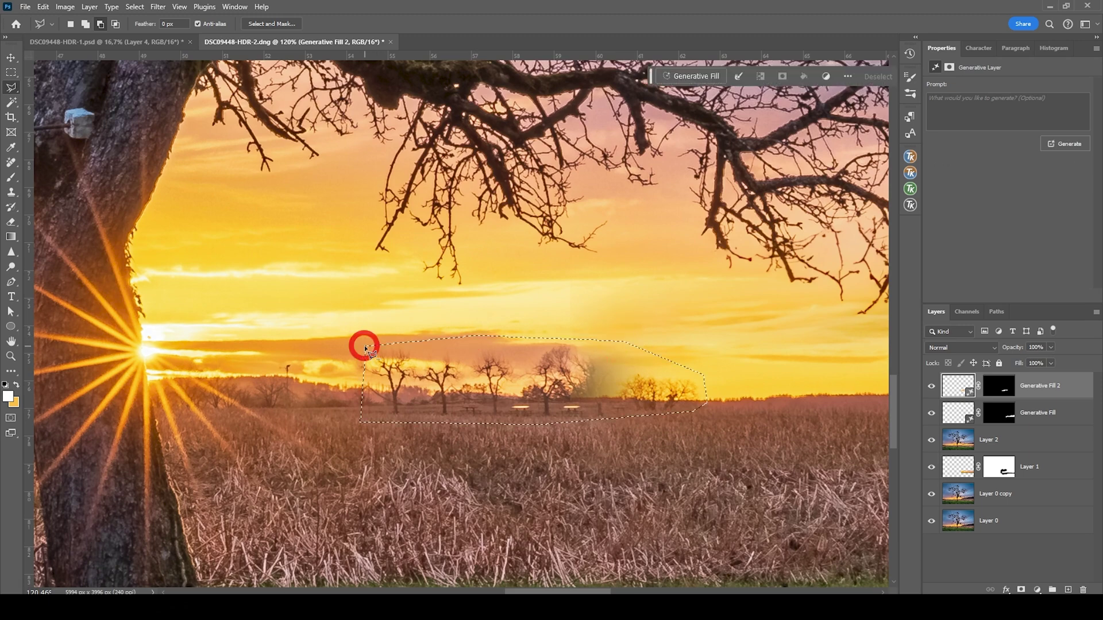
Step: Generative Fill the selection to replace the trees with sunset sky, creating Generative Fill 3
left_click(695, 76)
left_click(893, 76)
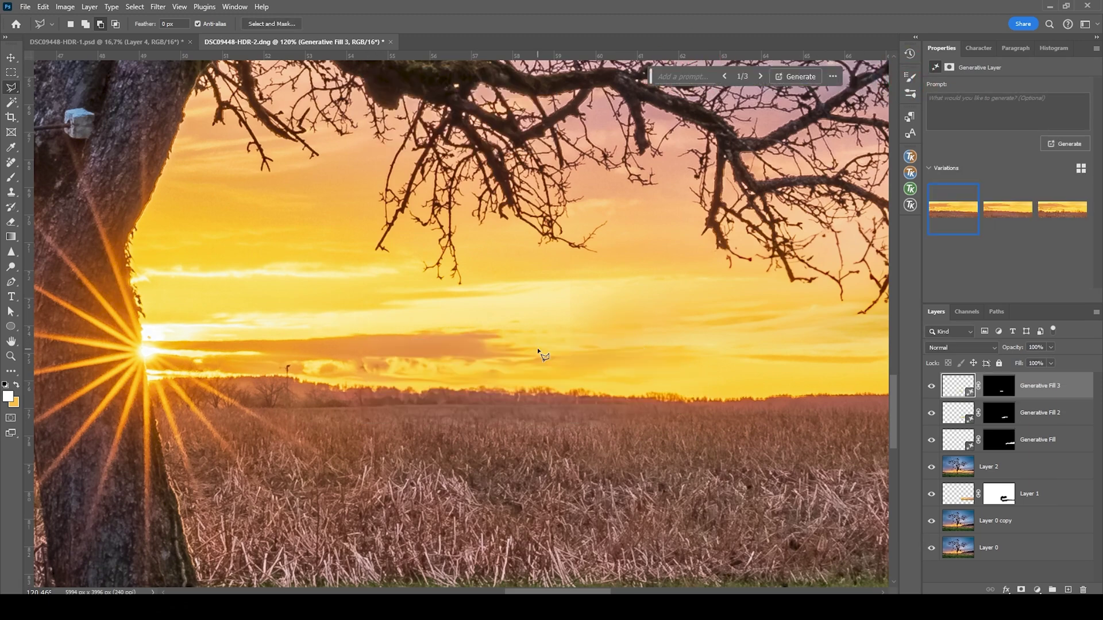
scroll(538, 351, "down", 10)
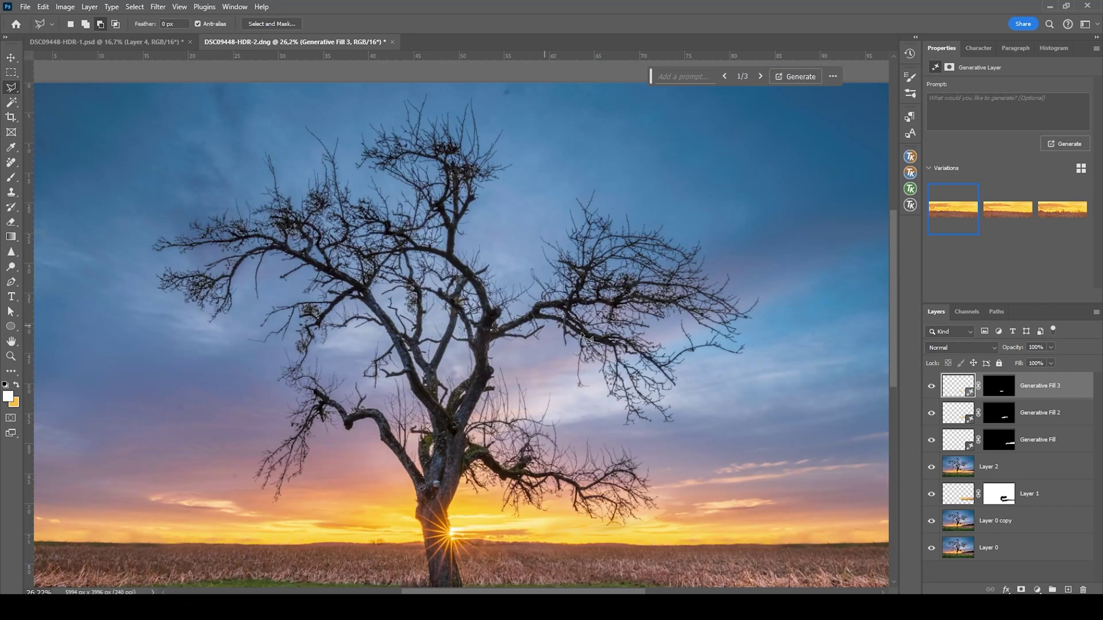
left_click(1031, 466)
left_click(1050, 385)
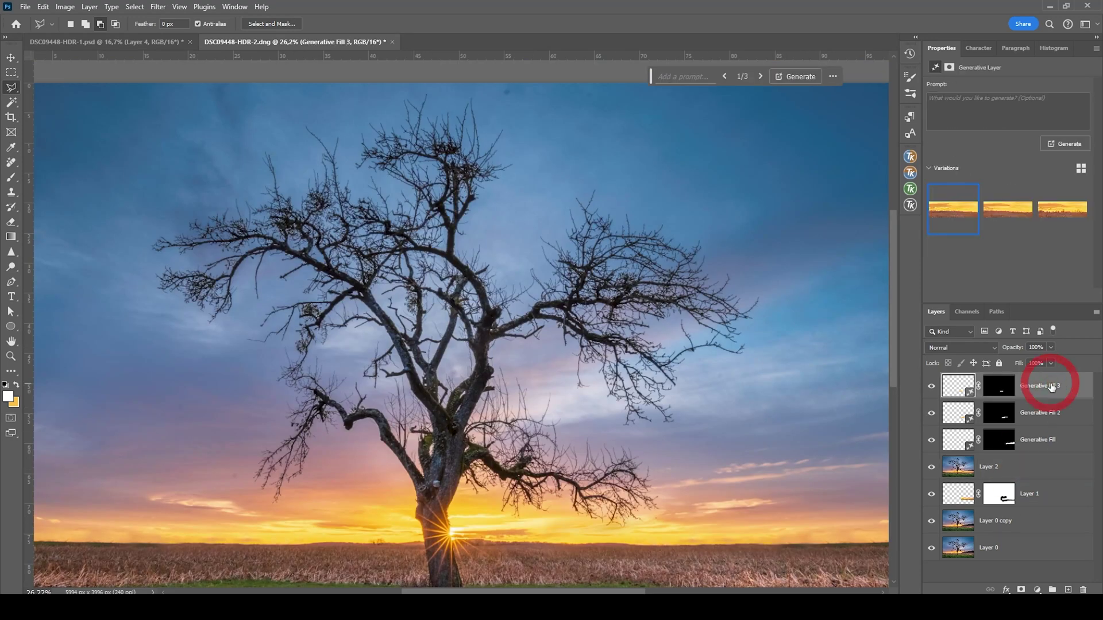
Step: Stamp all visible layers into a new merged Layer 3 with Ctrl+Alt+Shift+E
key("ctrl+shift+alt+e")
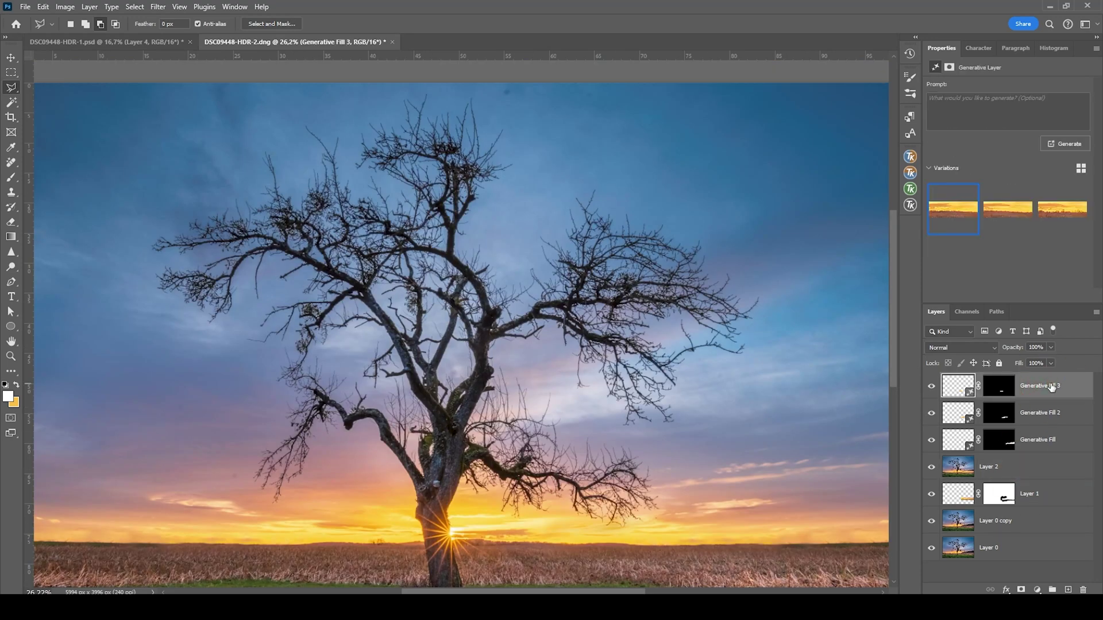
left_click(11, 162)
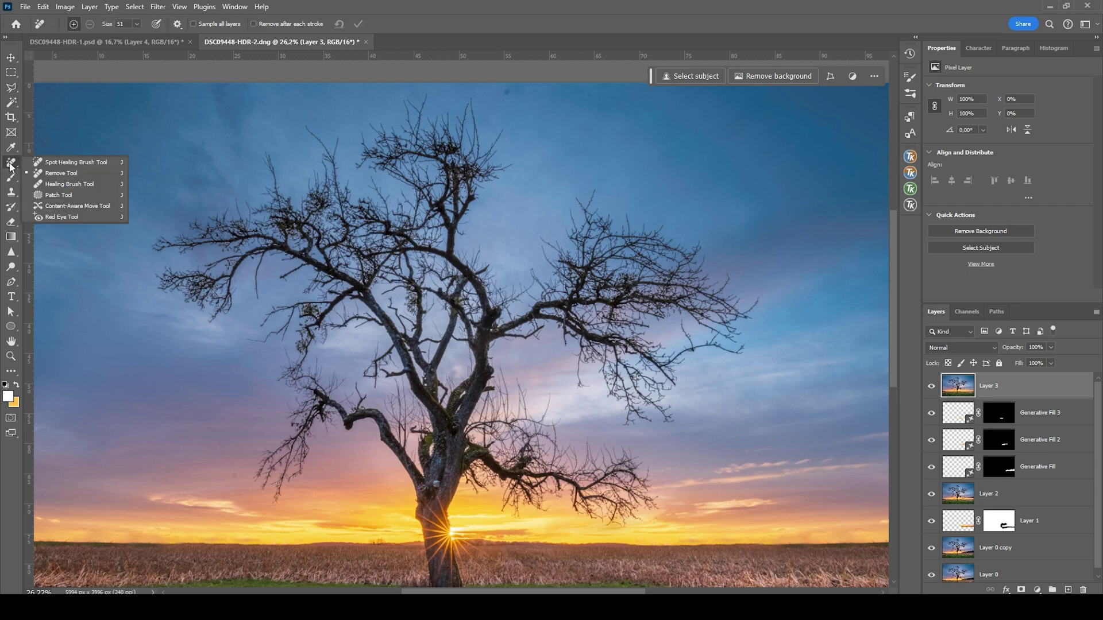
left_click(63, 163)
Step: Remove the two dark spots in the sky with the Spot Healing Brush
scroll(493, 57, "up", 1)
scroll(601, 230, "up", 4)
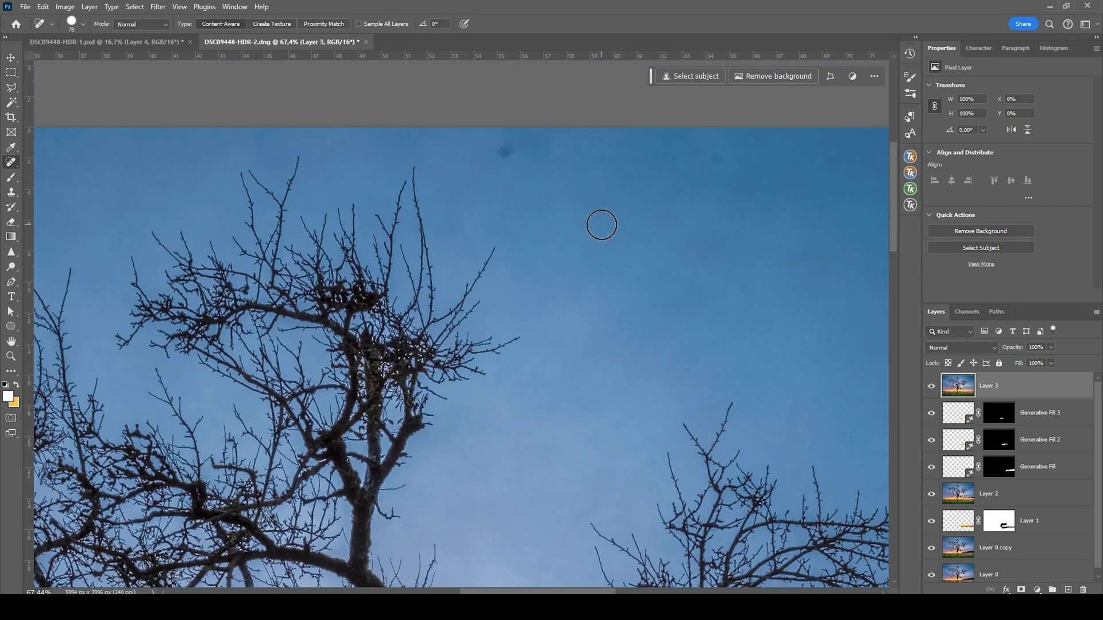
left_click(500, 168)
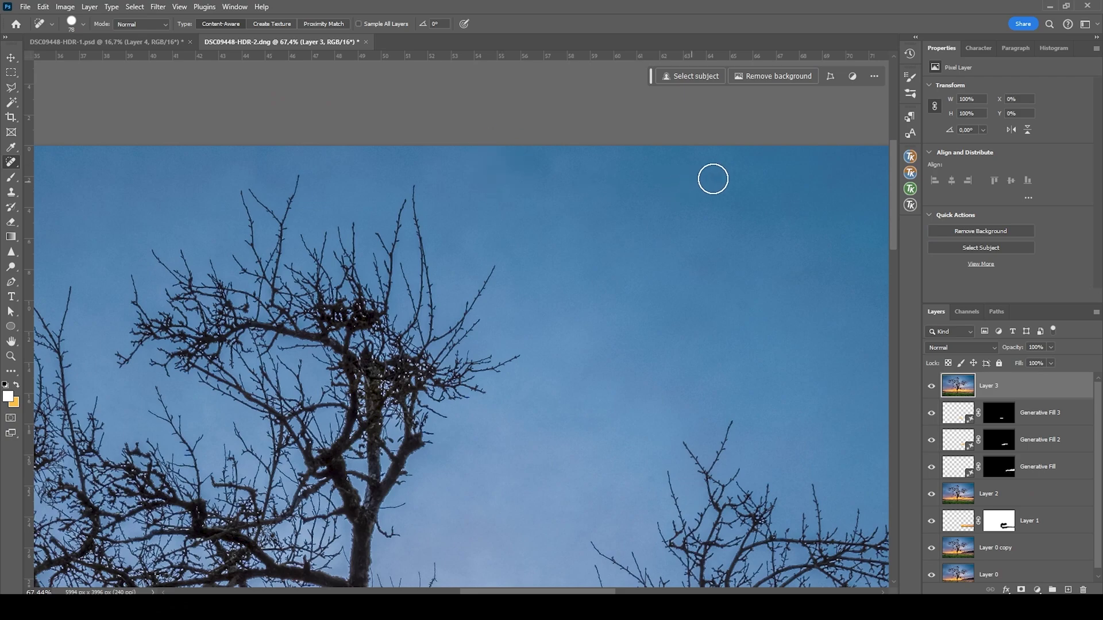
left_click(714, 179)
scroll(435, 515, "down", 4)
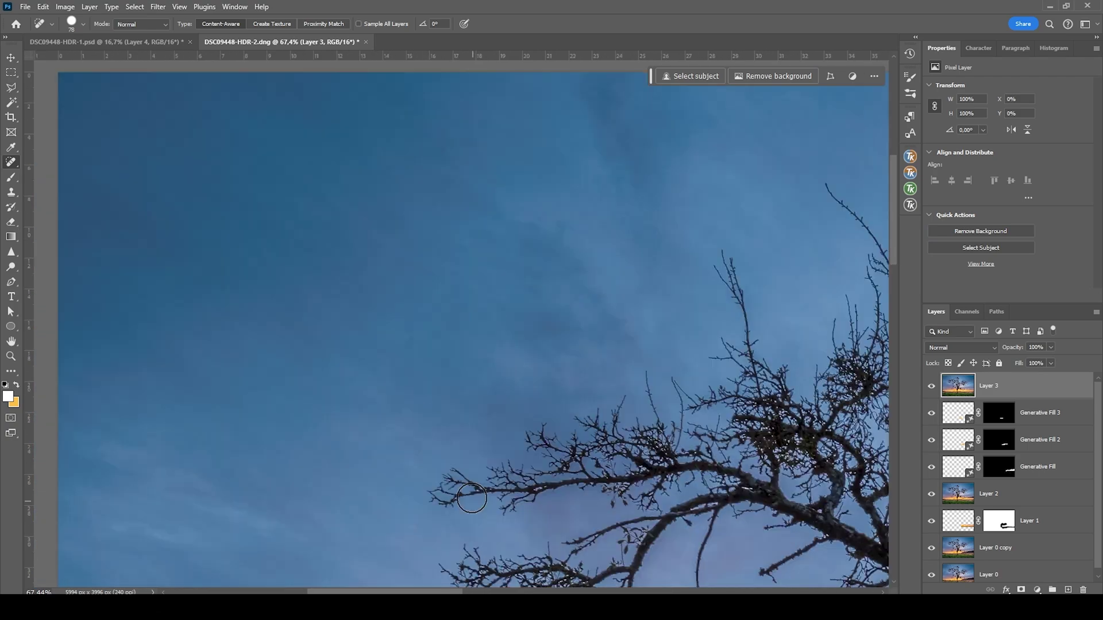
scroll(599, 498, "down", 4)
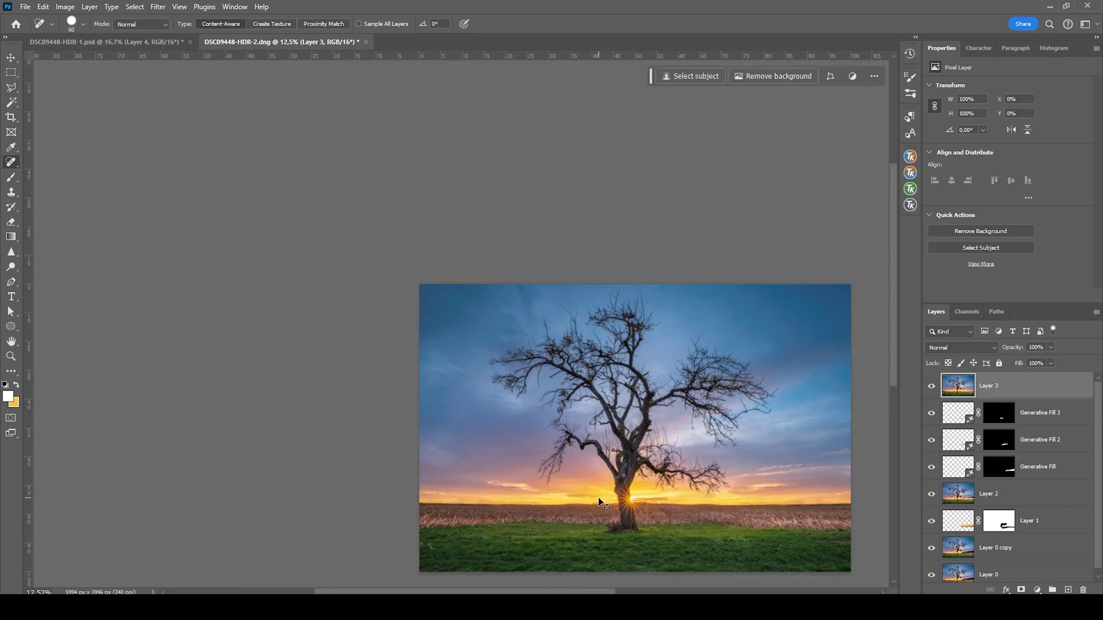
scroll(667, 488, "up", 2)
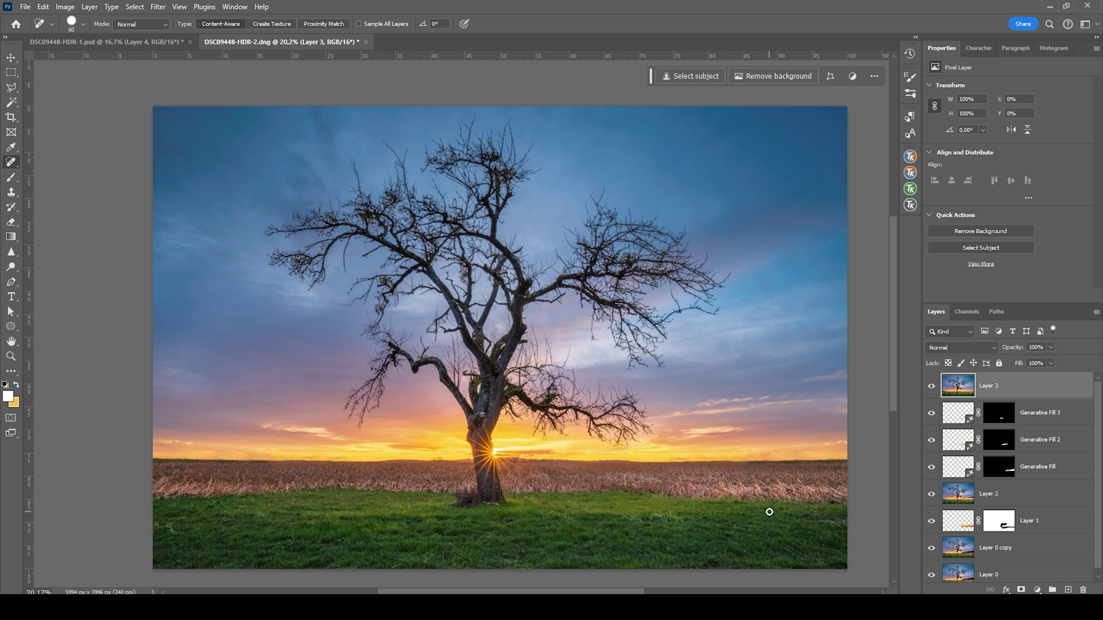